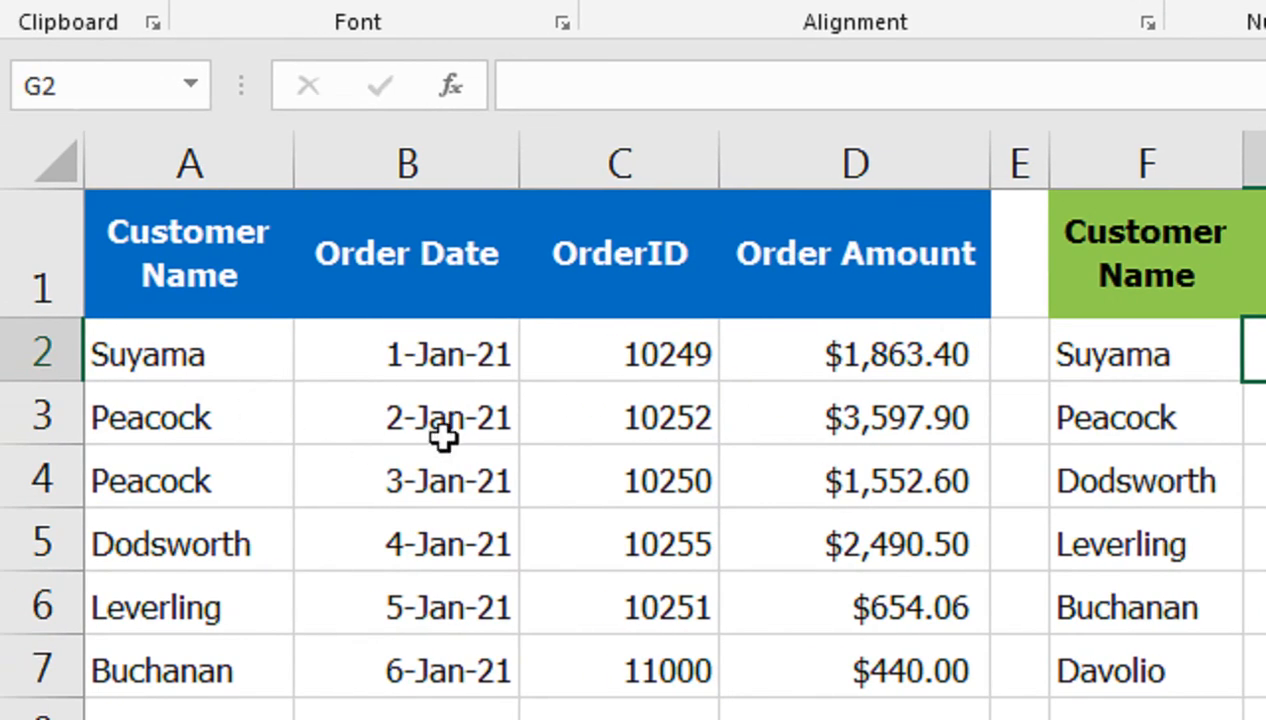
- Review the customer list in the summary table and the payment records on sheet Sheet2 (2), and return to EmplSales (2)
left_click_drag(1145, 354, 1175, 719)
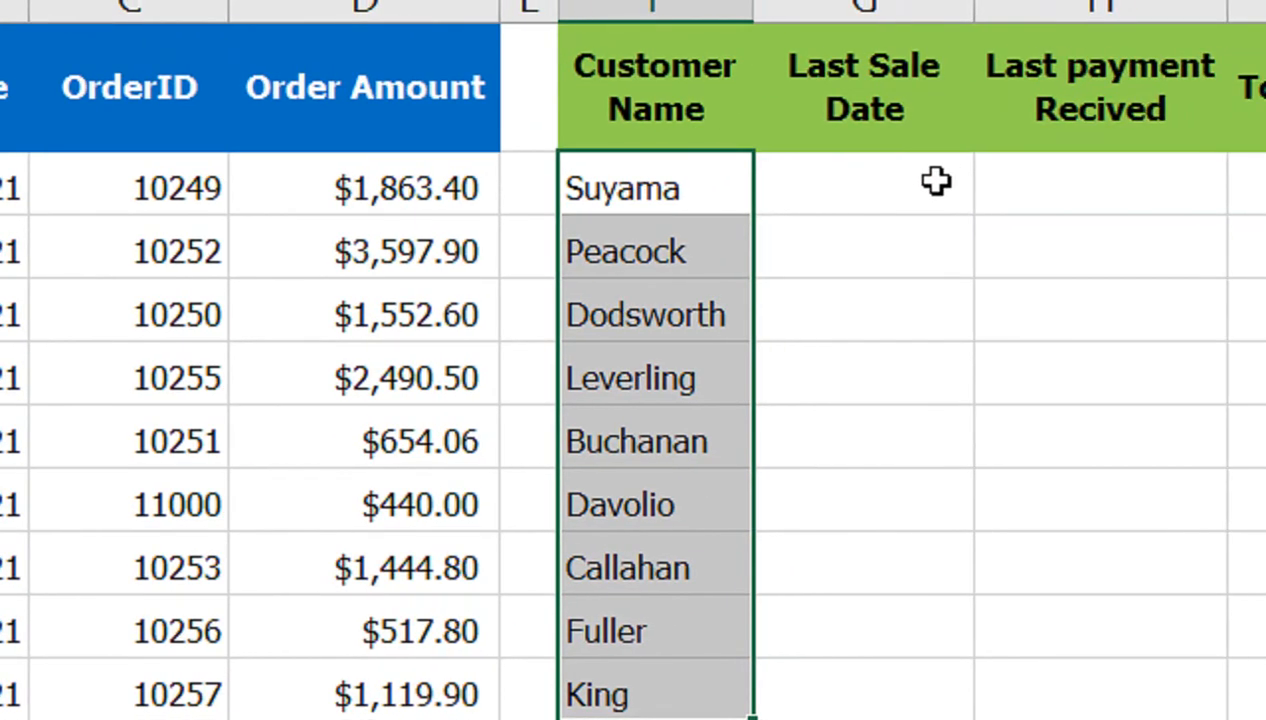
left_click(936, 181)
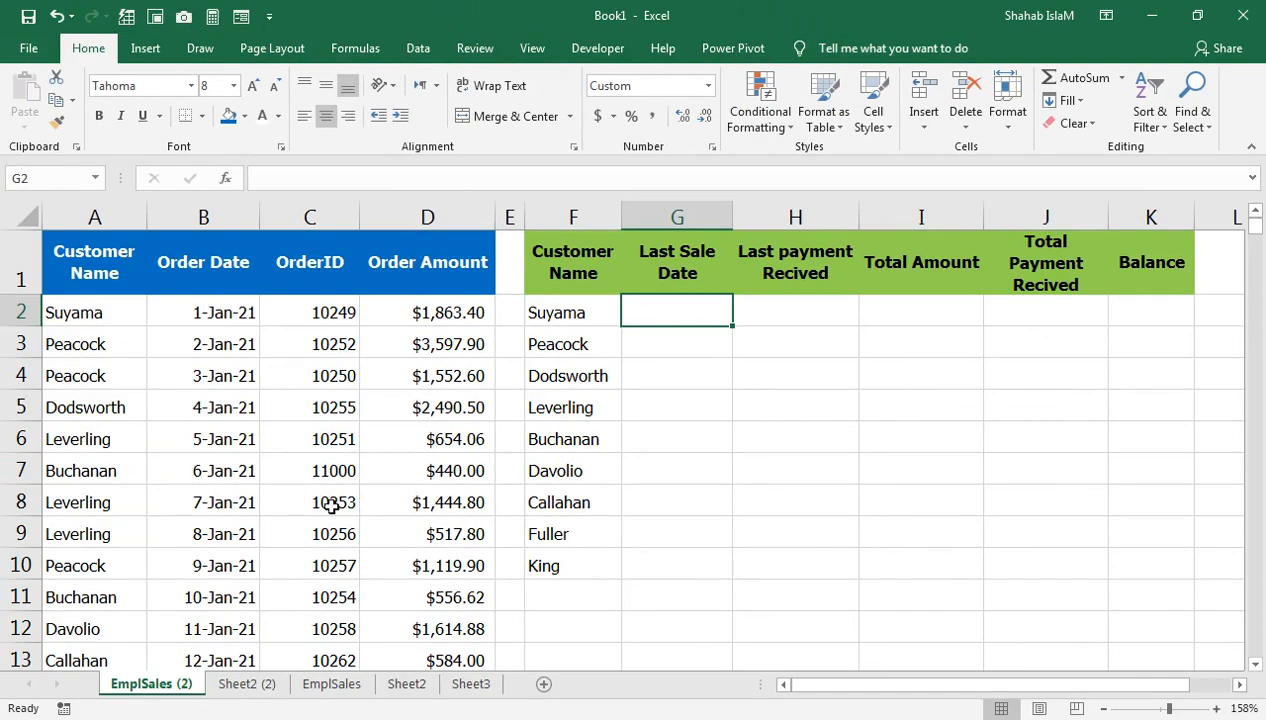
left_click(240, 684)
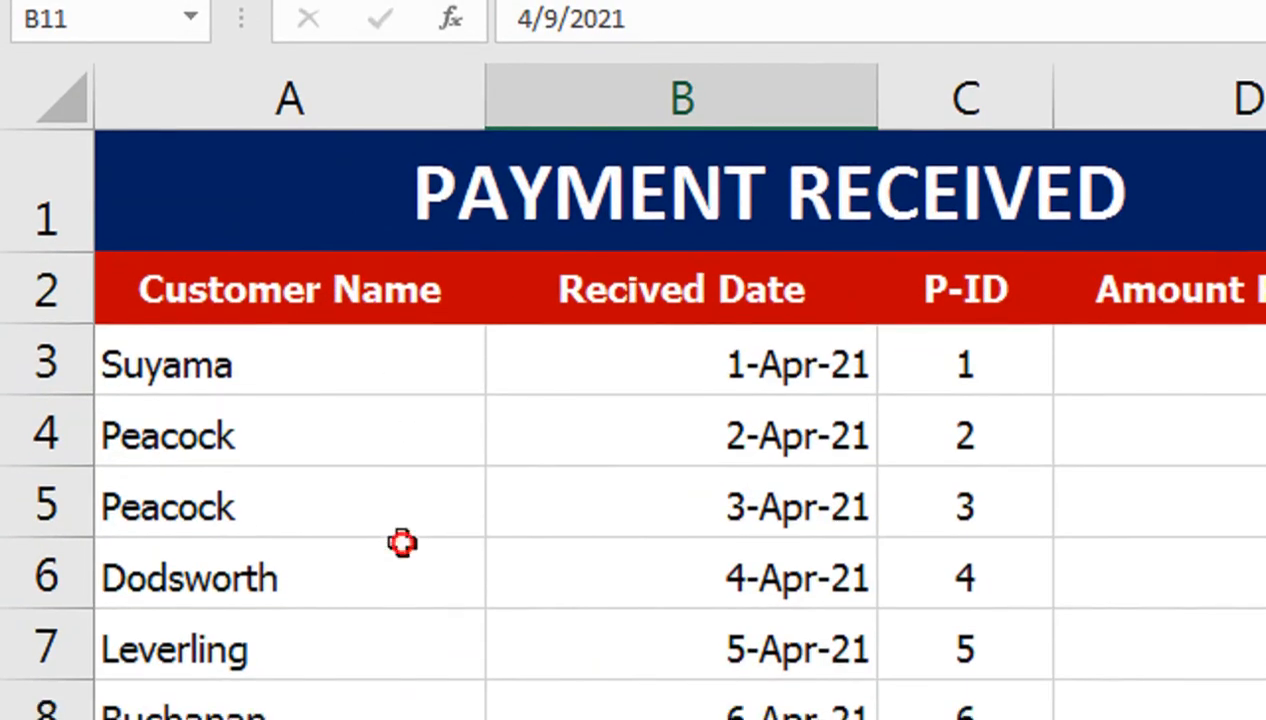
left_click_drag(404, 585, 404, 570)
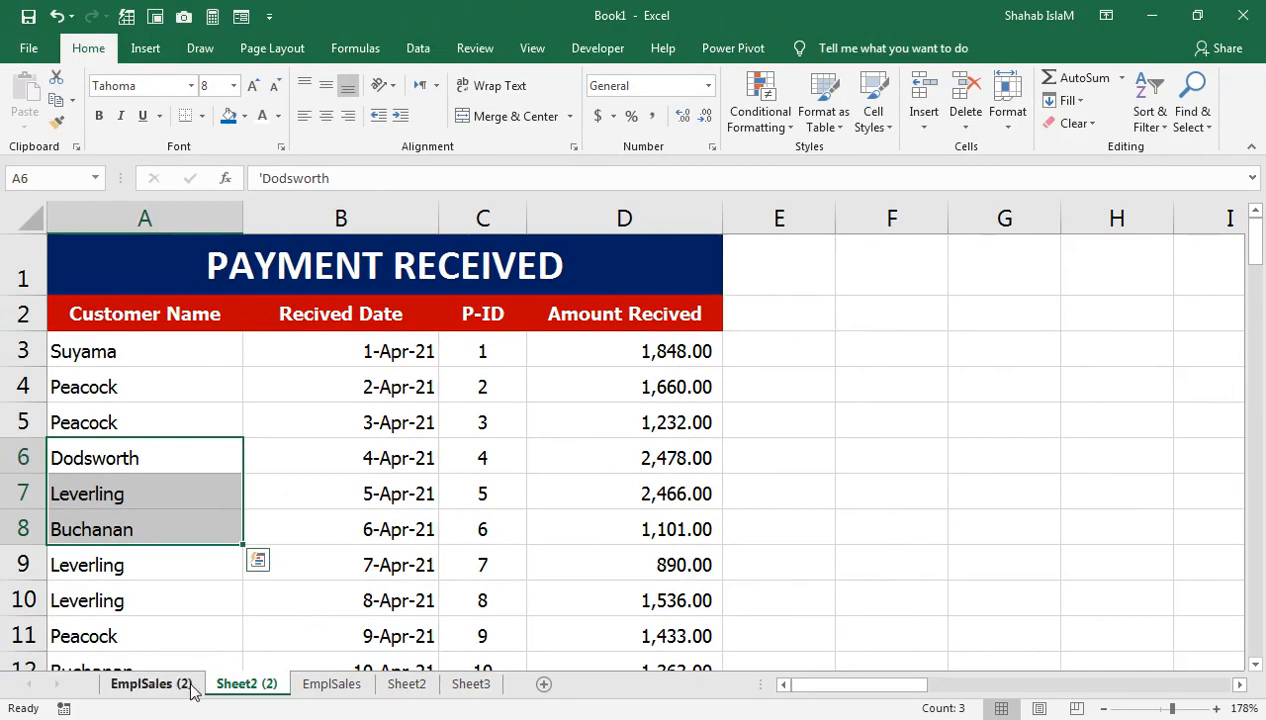
left_click(188, 685)
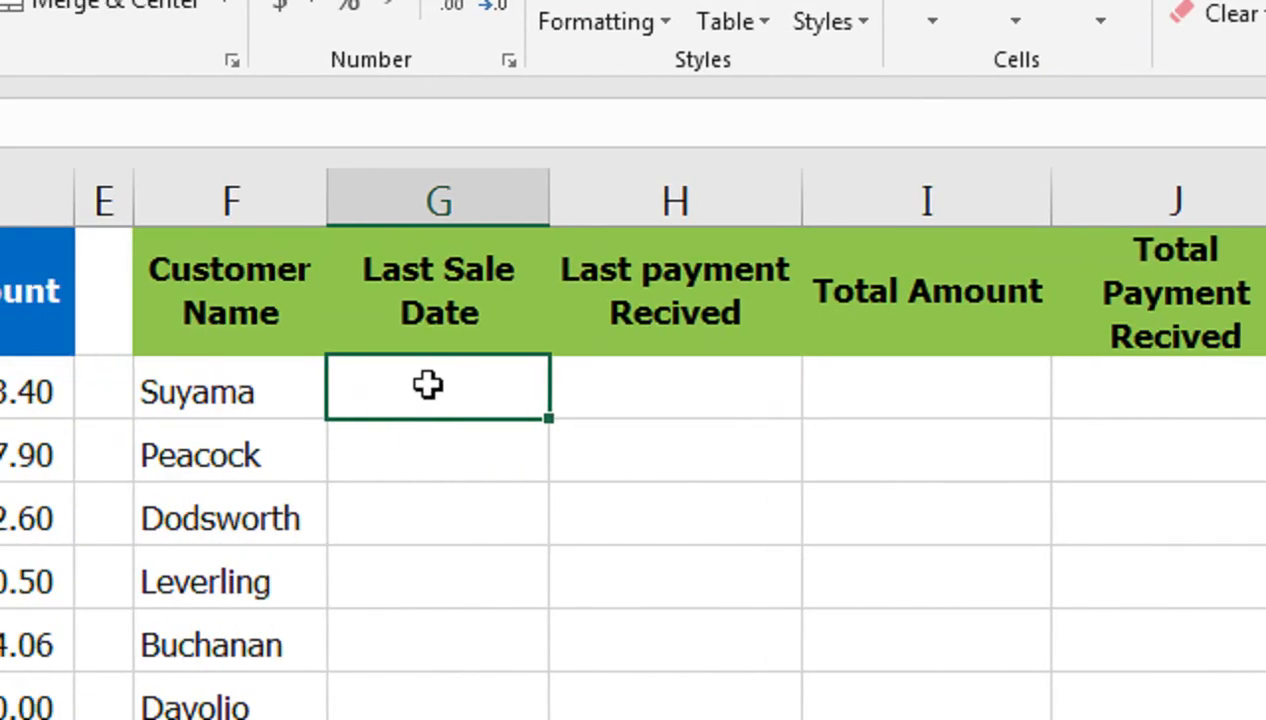
- Begin a MAXIFS formula in Last Sale Date cell G2 with the order dates $B$2:$B$108 as absolute max range
type("=MAX")
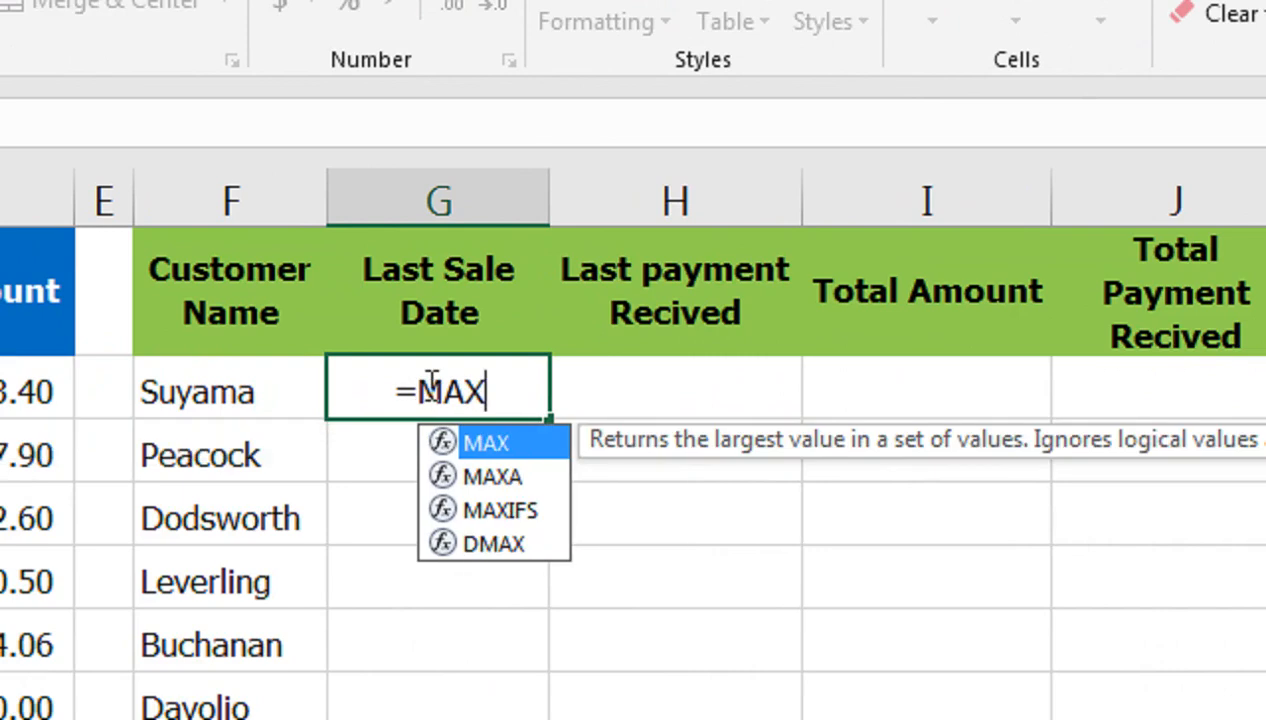
type("IFS(")
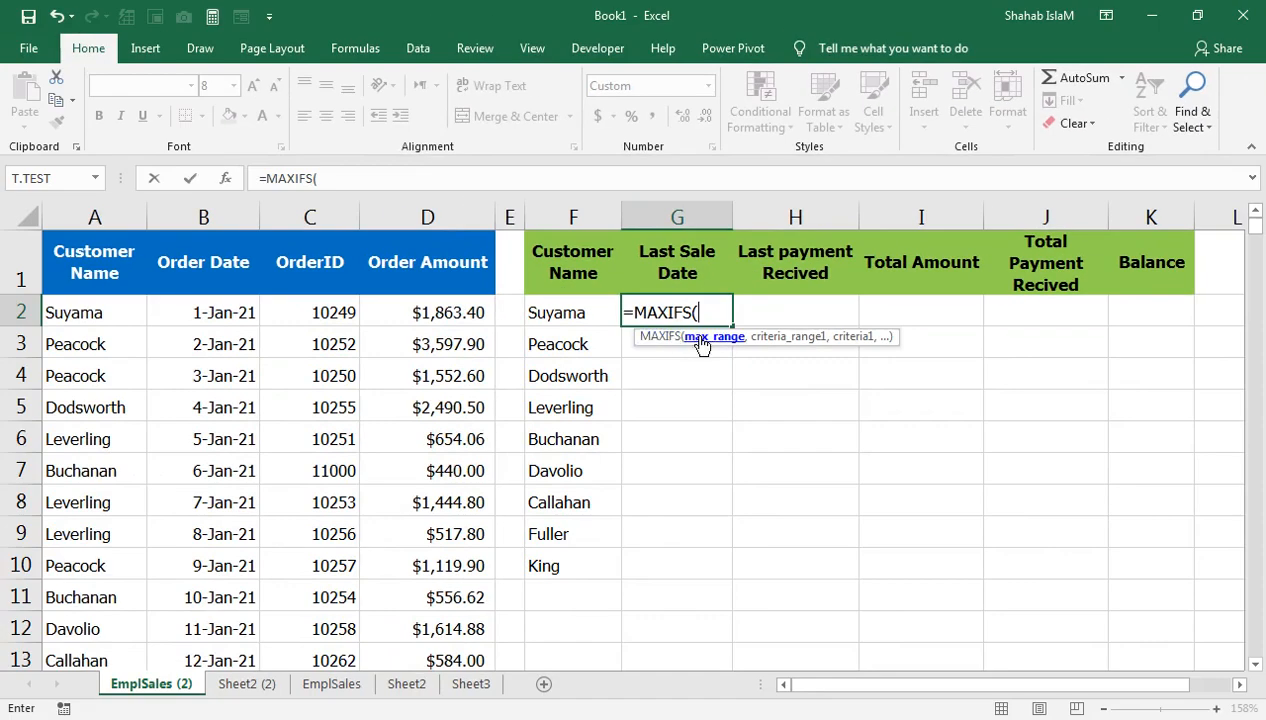
left_click(226, 313)
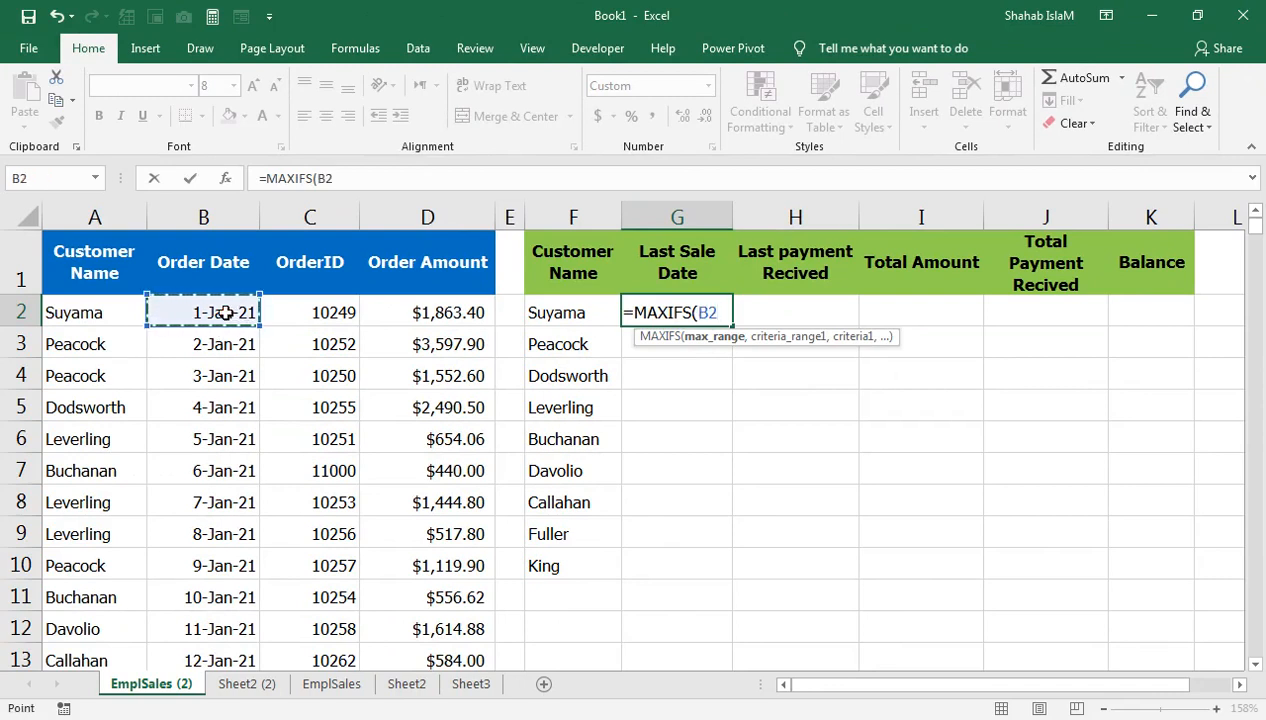
key("ctrl+shift+Down")
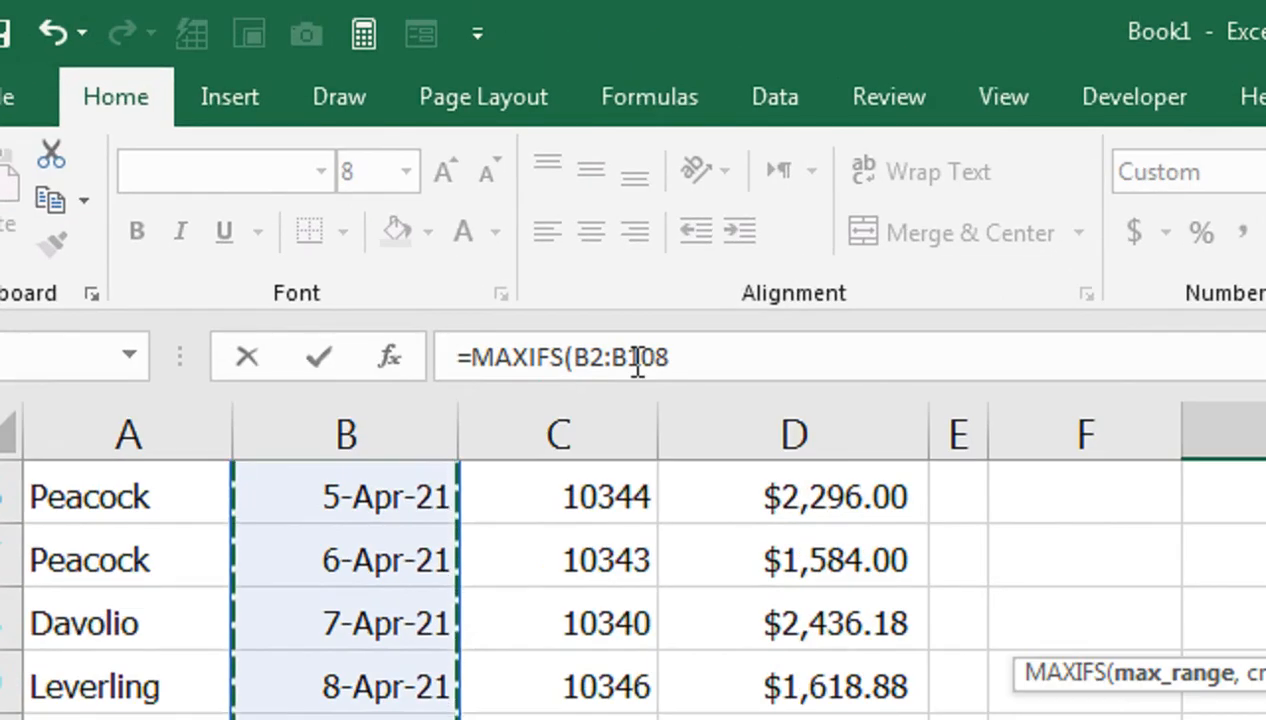
key("F4")
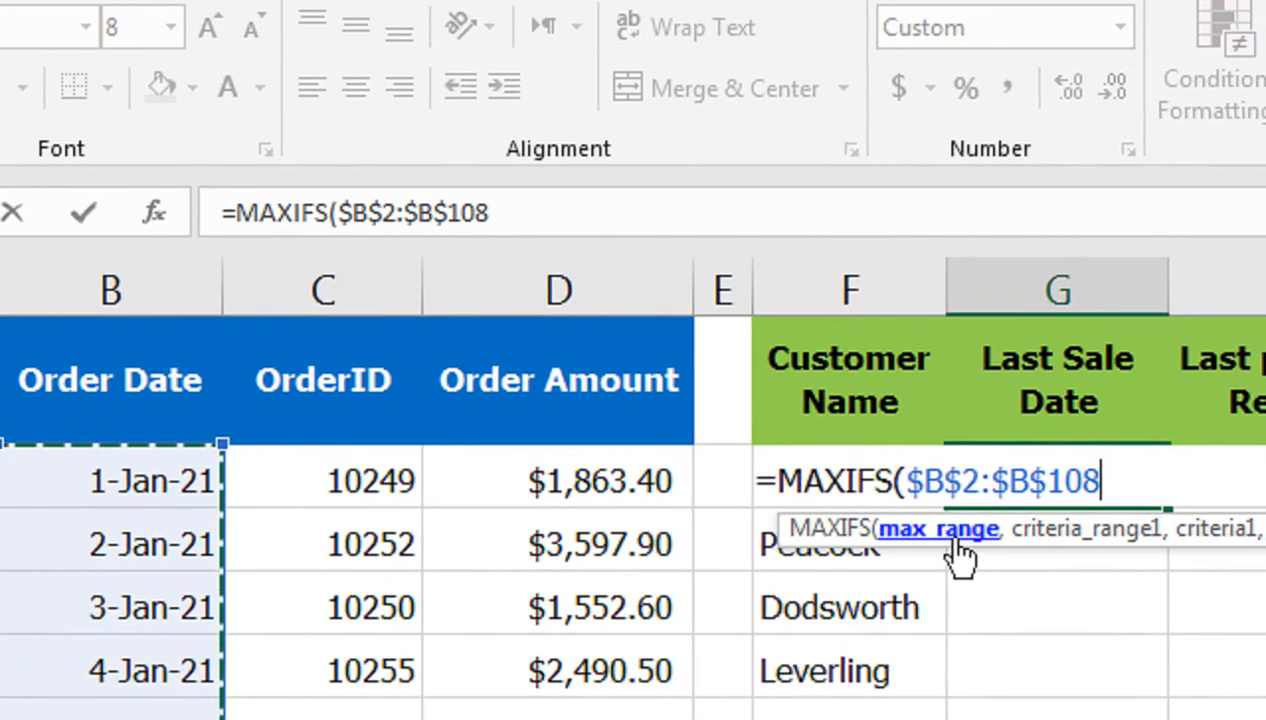
type(",")
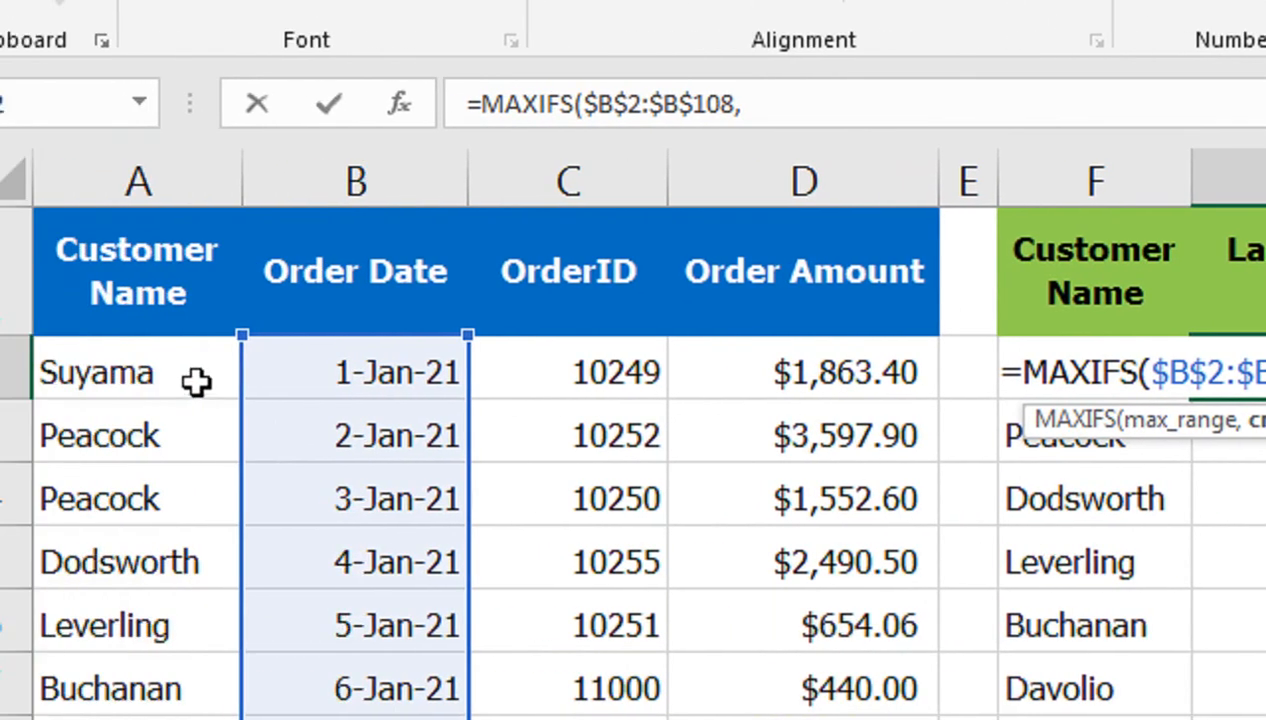
- Add the order table's customer names, $A$2:$A$108, as the absolute criteria range of the G2 formula
left_click(196, 381)
key("ctrl+shift+Down")
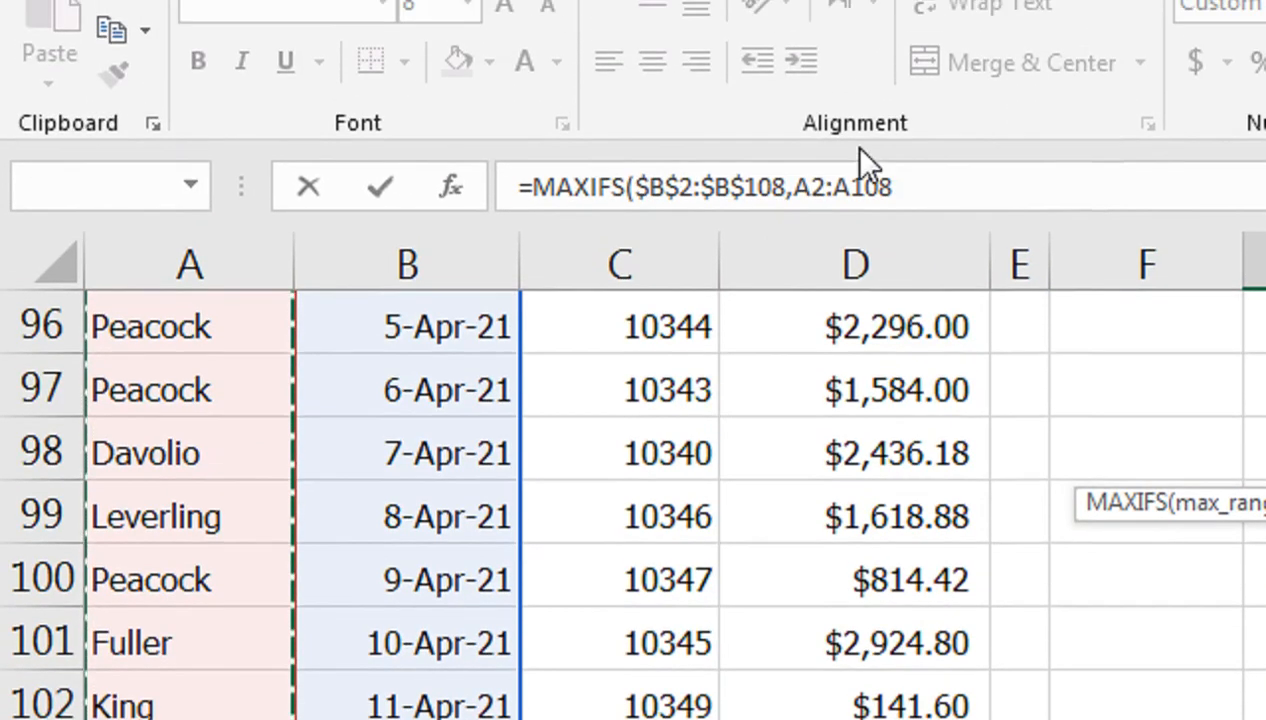
key("F4")
type(",")
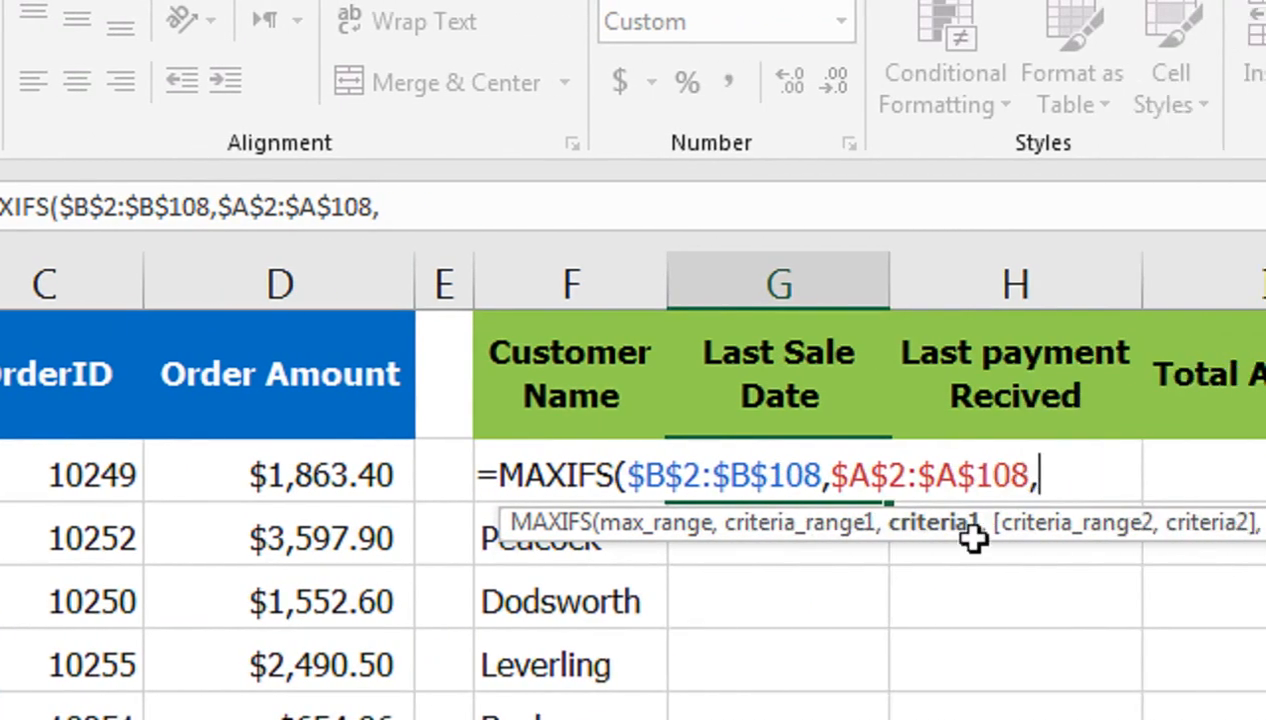
- Finish the G2 formula with customer cell F2 as the criterion and fill it down through G10
left_click(527, 409)
key("Down")
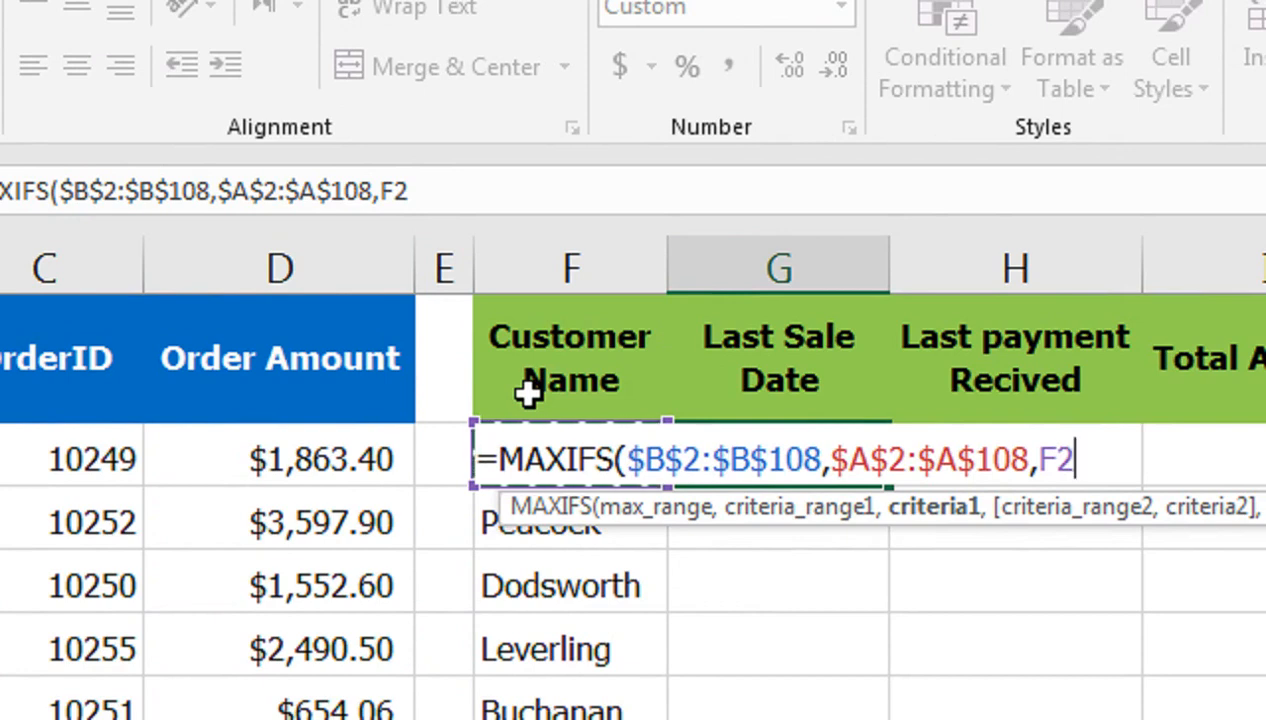
type(")")
key("Return")
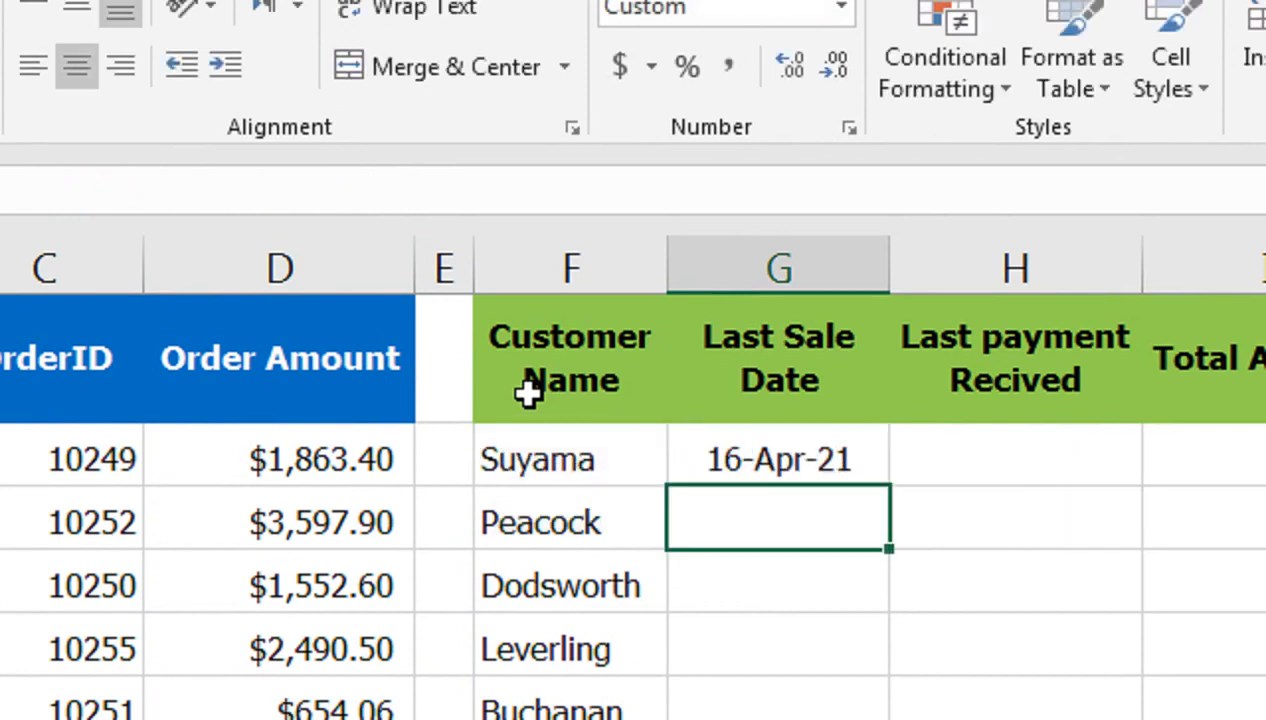
left_click(700, 447)
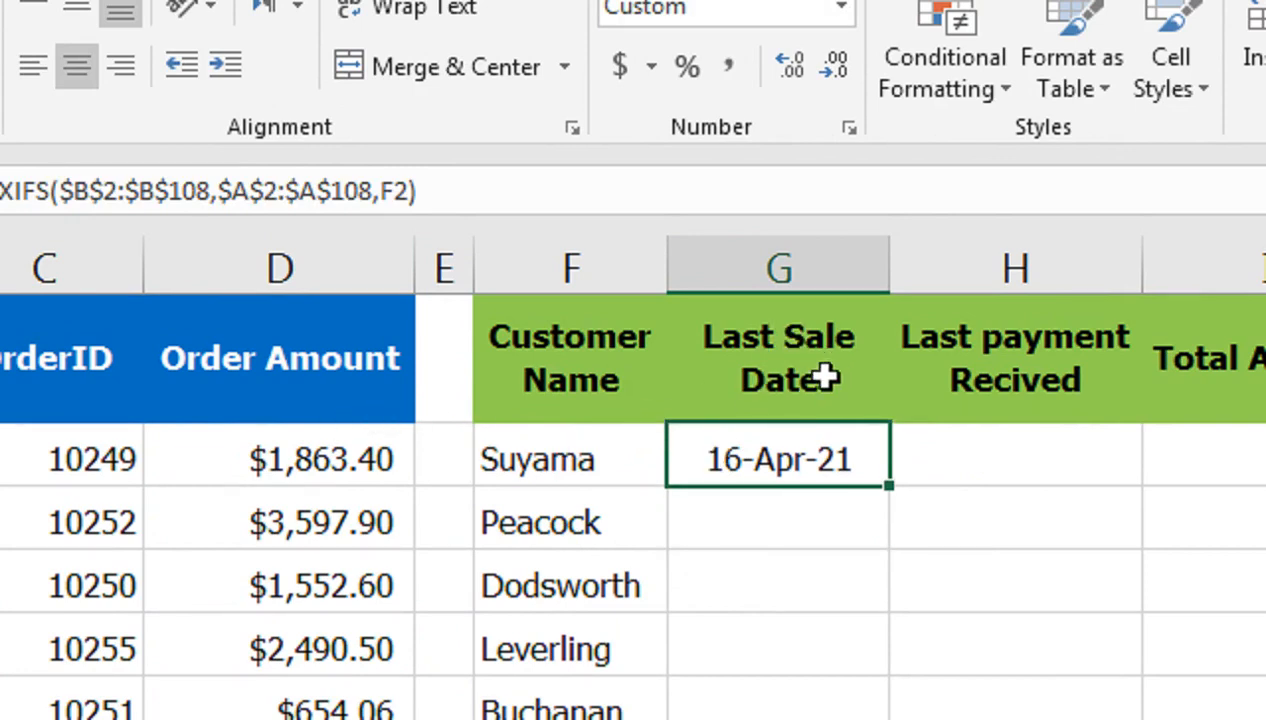
left_click_drag(891, 492, 862, 719)
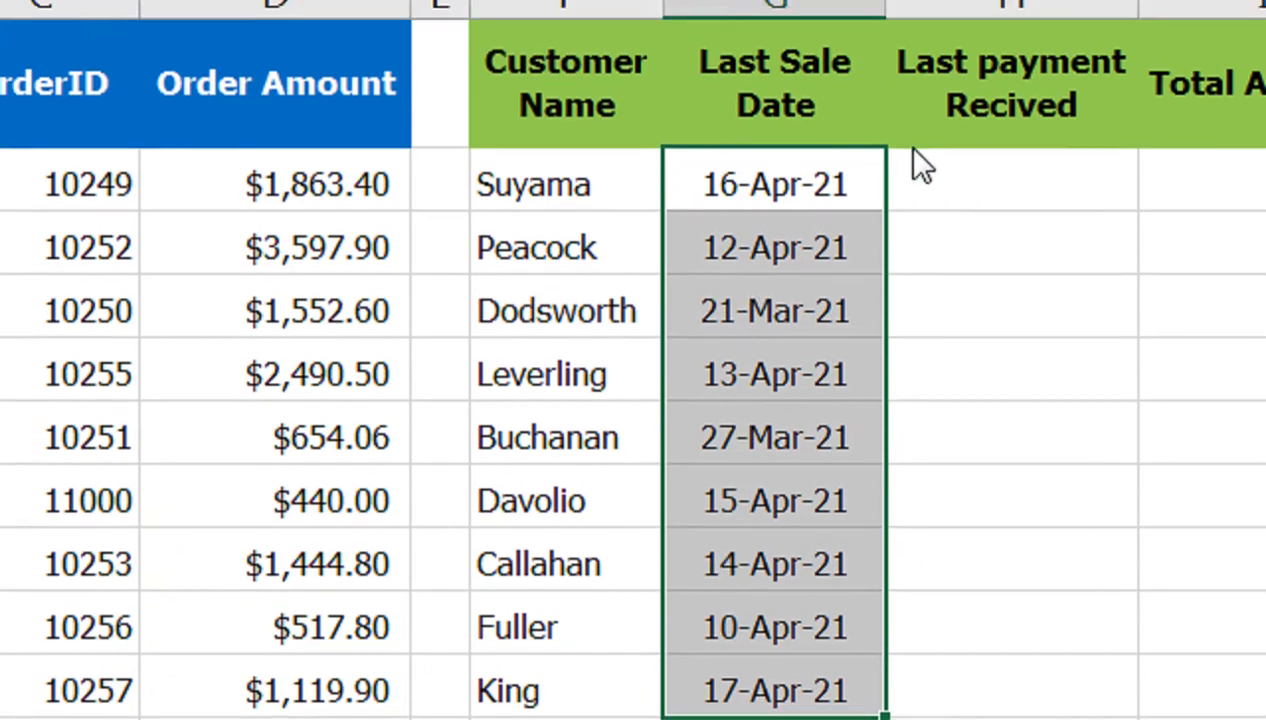
- Begin a MAXIFS formula in Last payment Recived cell H2 with received dates 'Sheet2 (2)'!$B$3:$B$33 as absolute max range
left_click(961, 108)
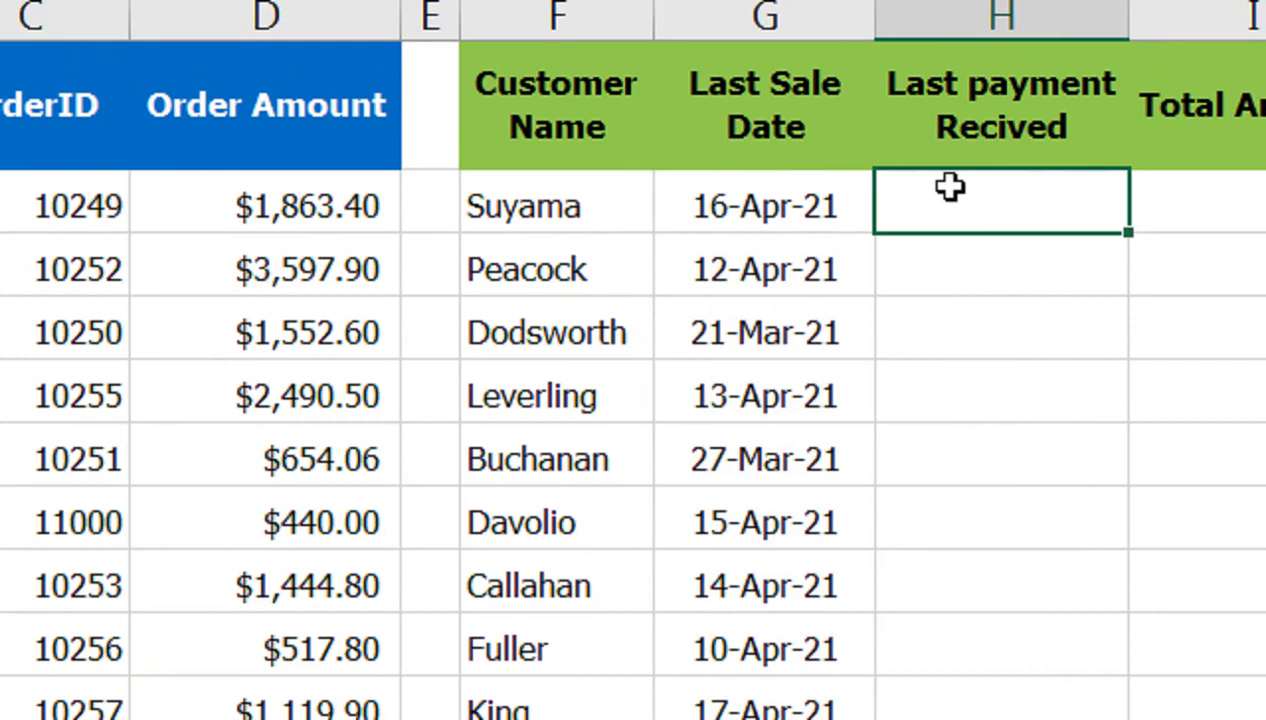
type("=MAX")
key("Down")
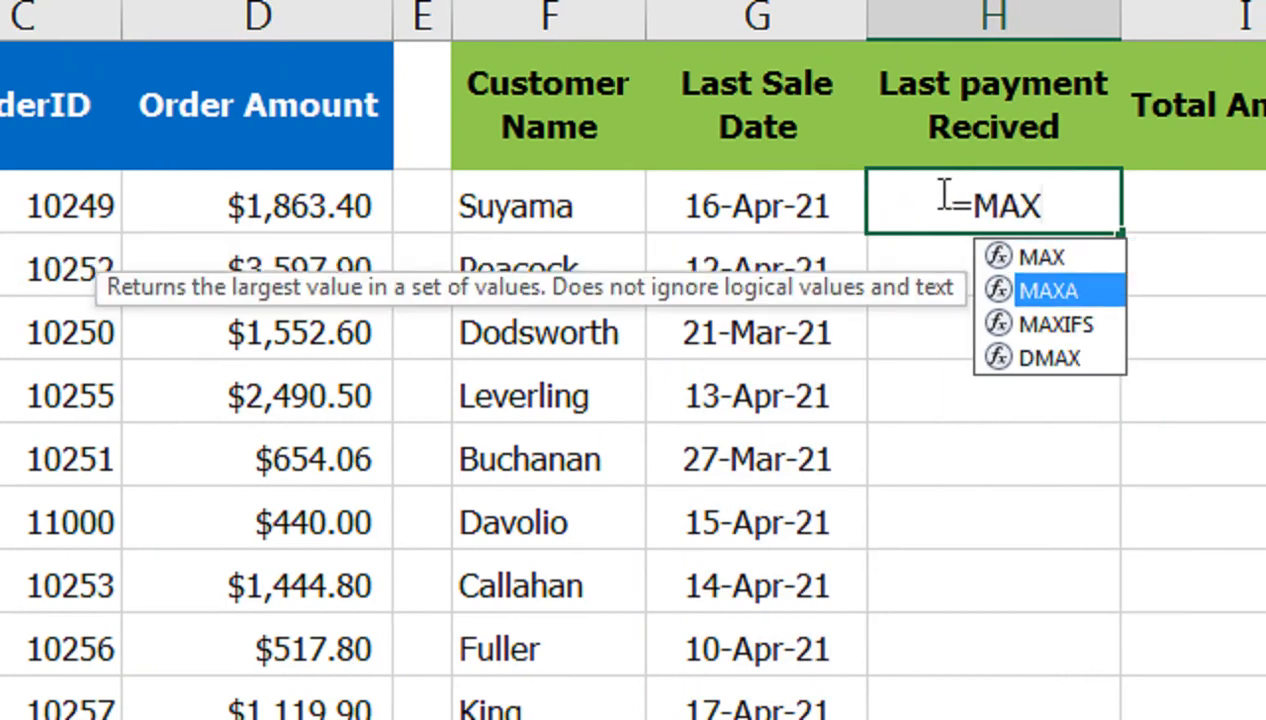
key("Down")
key("Tab")
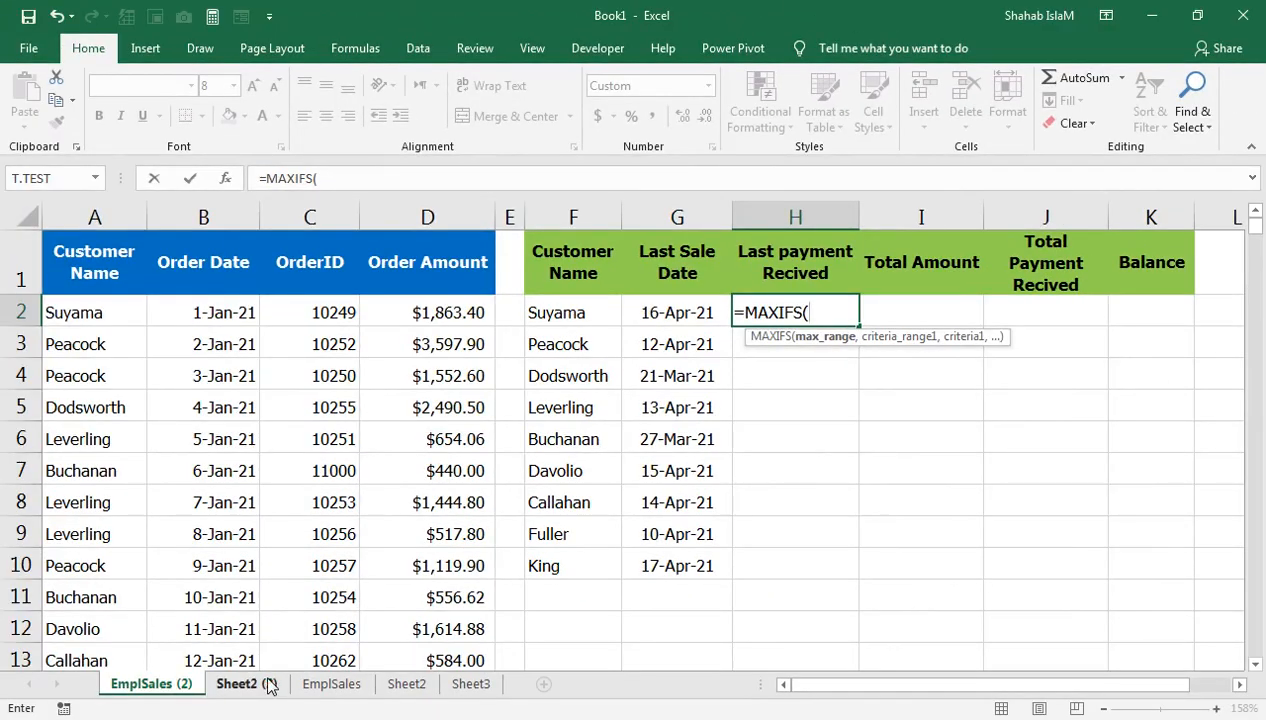
left_click(268, 684)
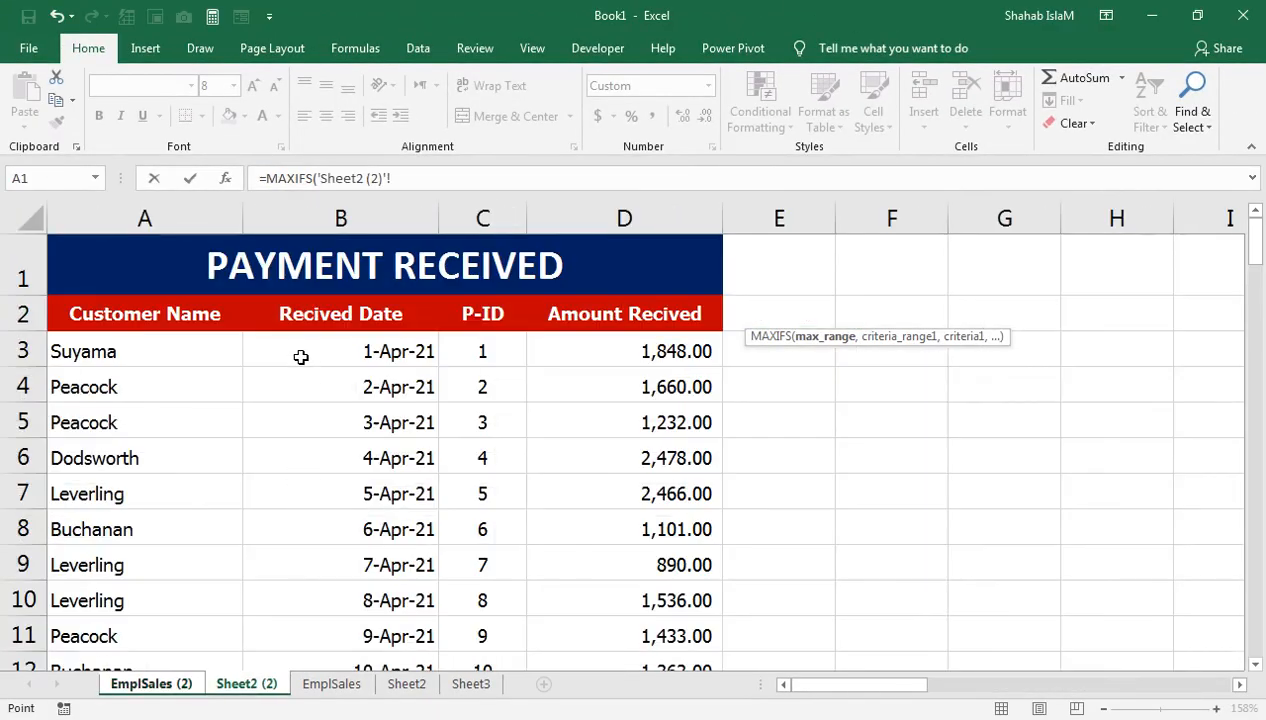
left_click(300, 356)
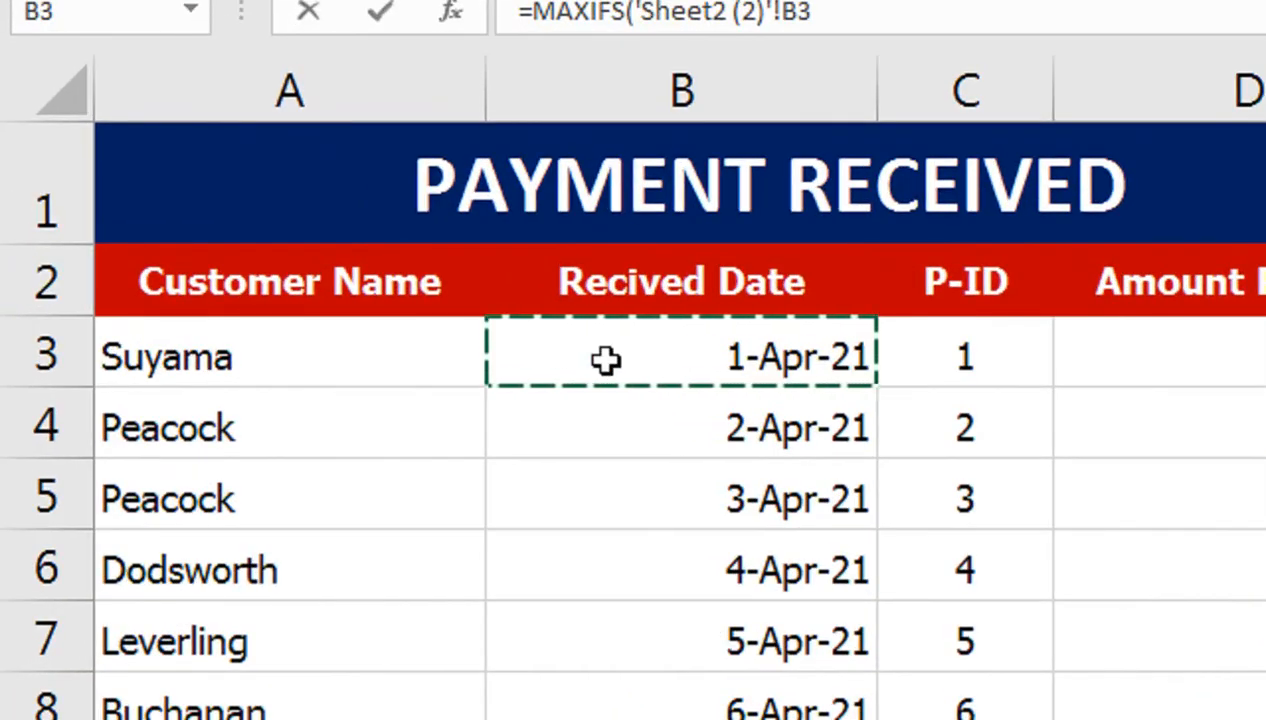
key("ctrl+shift+Down")
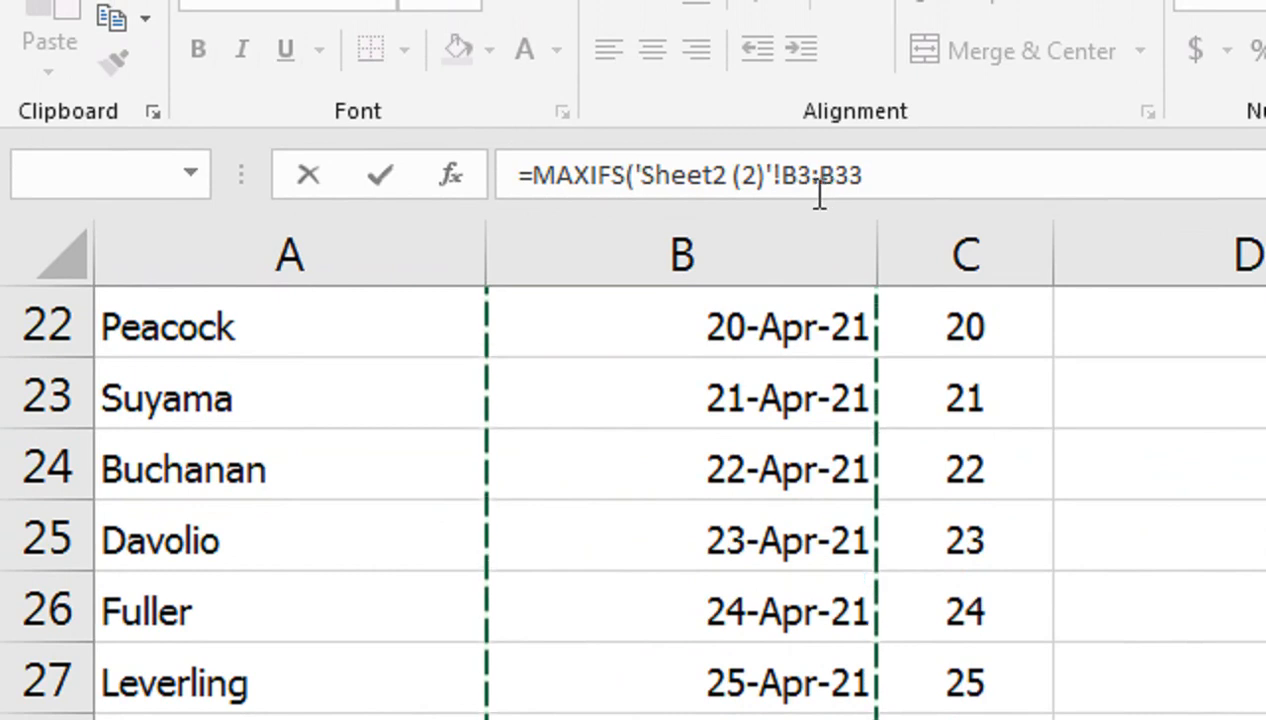
key("F4")
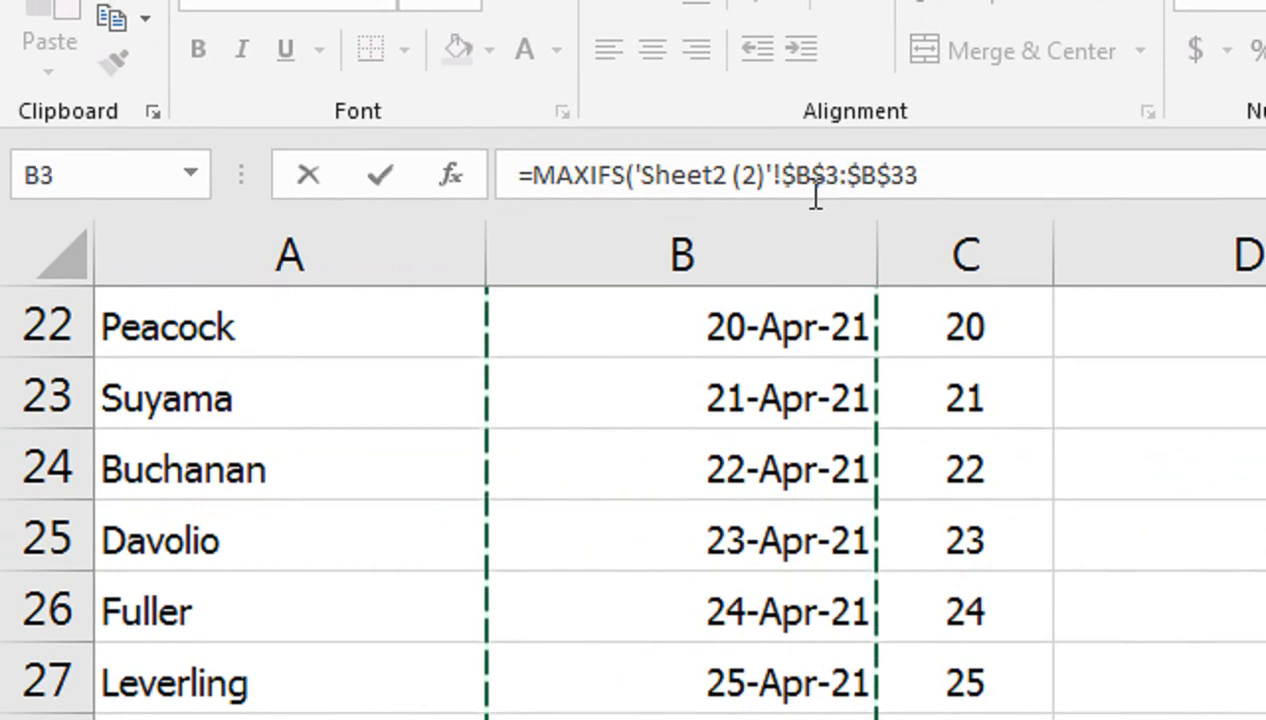
type(",")
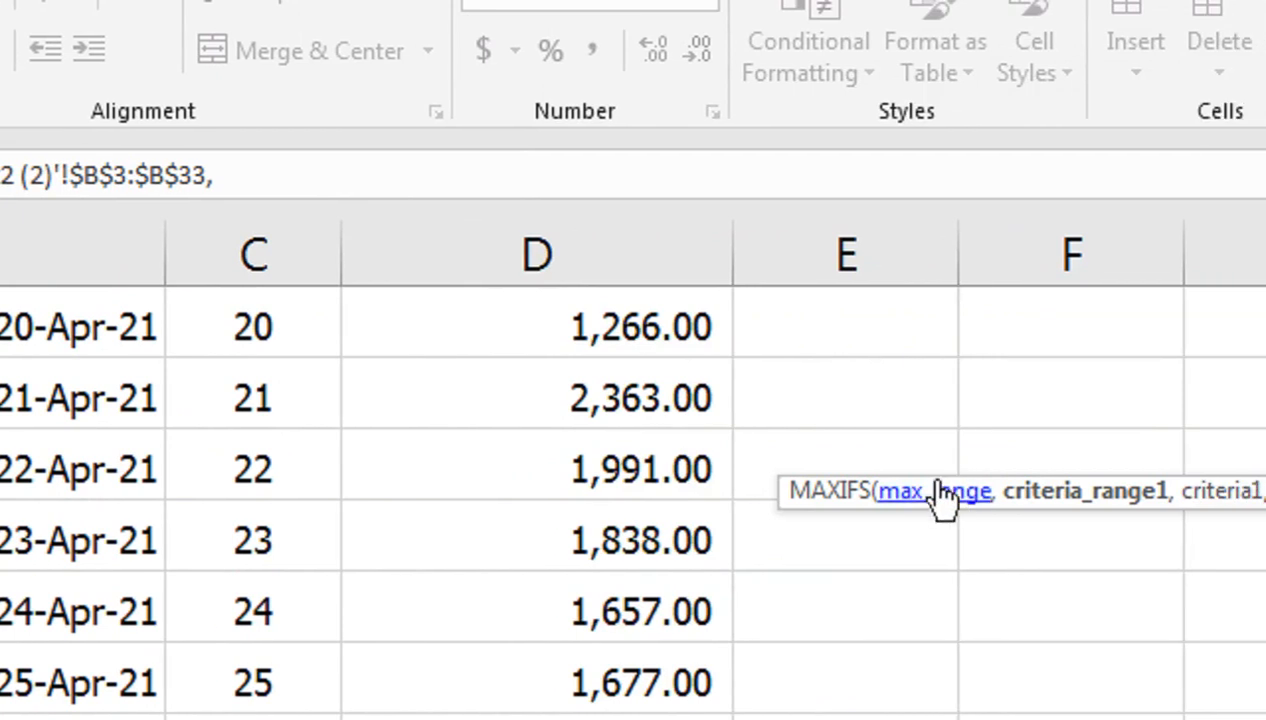
- Add the payment sheet's customer names, 'Sheet2 (2)'!$A$3:$A$33, as the absolute criteria range of the H2 formula
left_click_drag(786, 510, 314, 263)
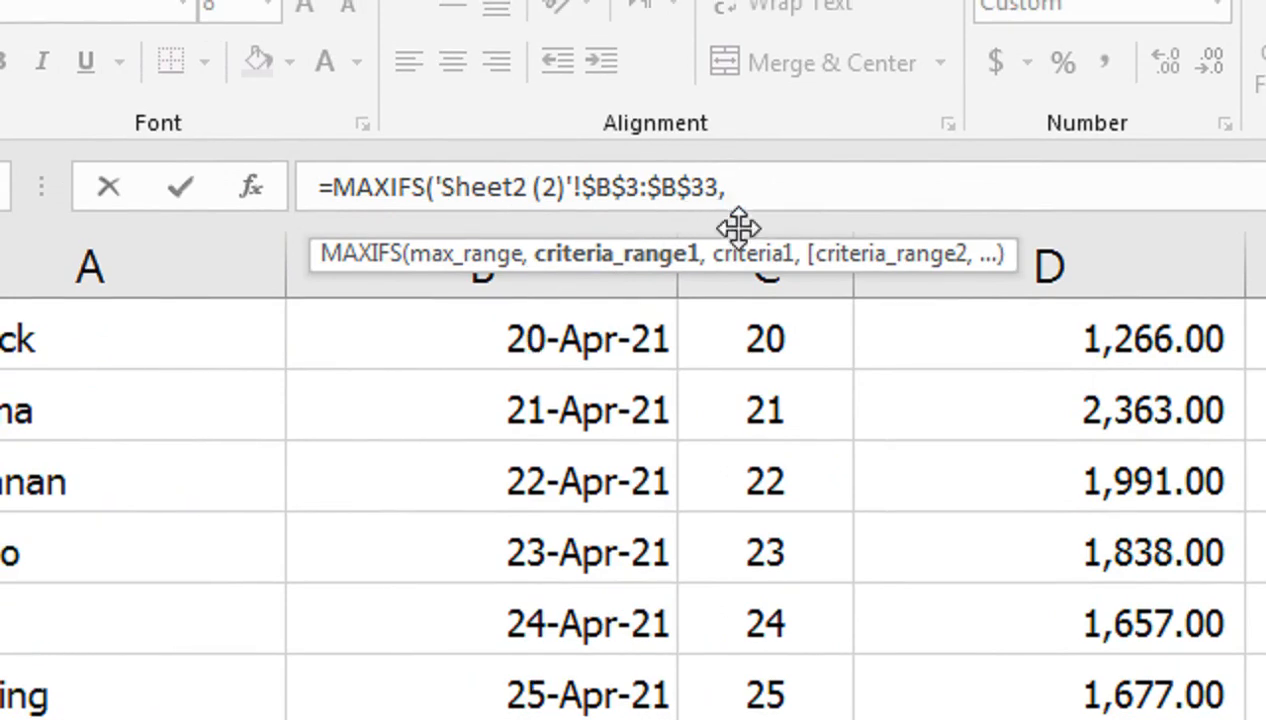
left_click(222, 340)
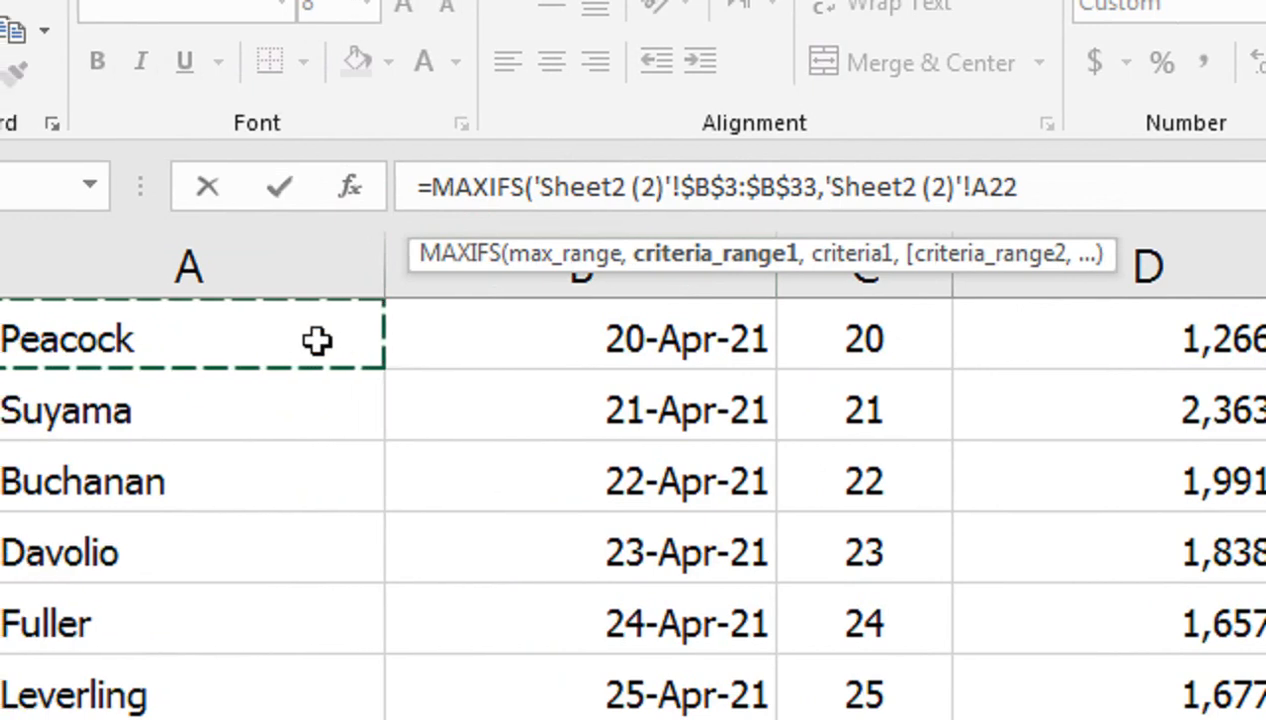
key("ctrl+Up")
key("Down")
key("Down")
key("ctrl+shift+Down")
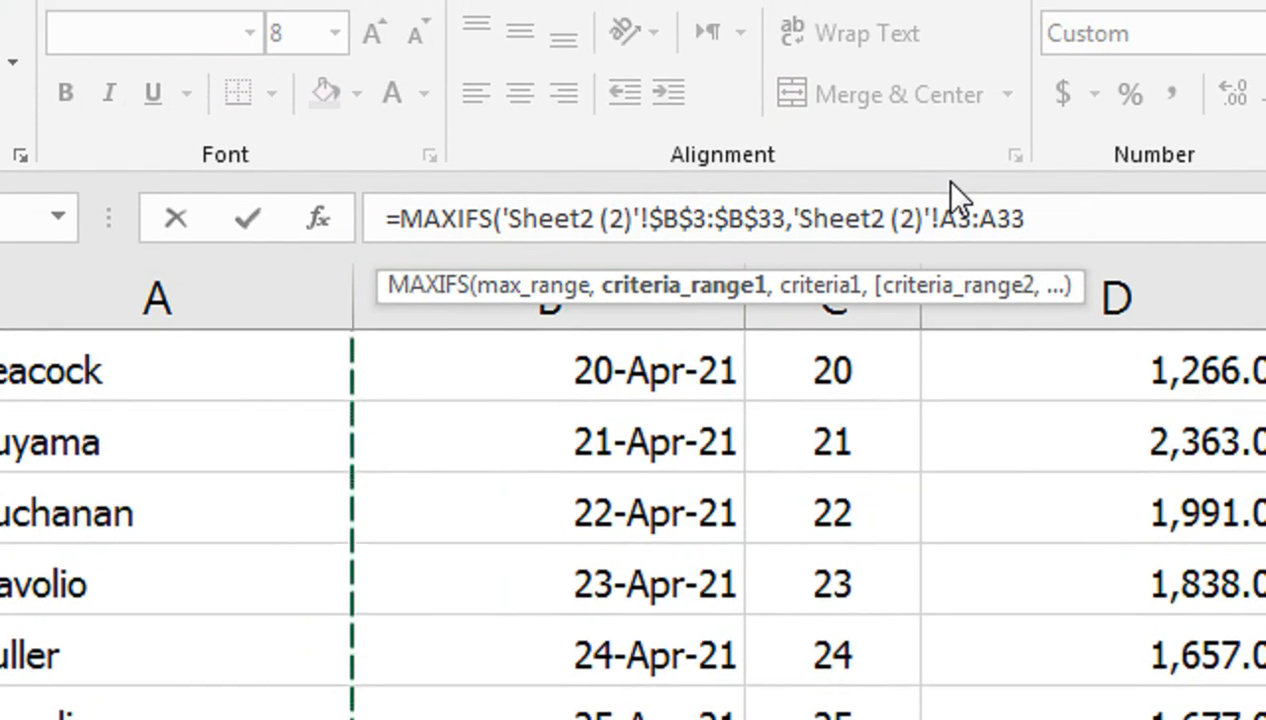
key("F4")
type(",")
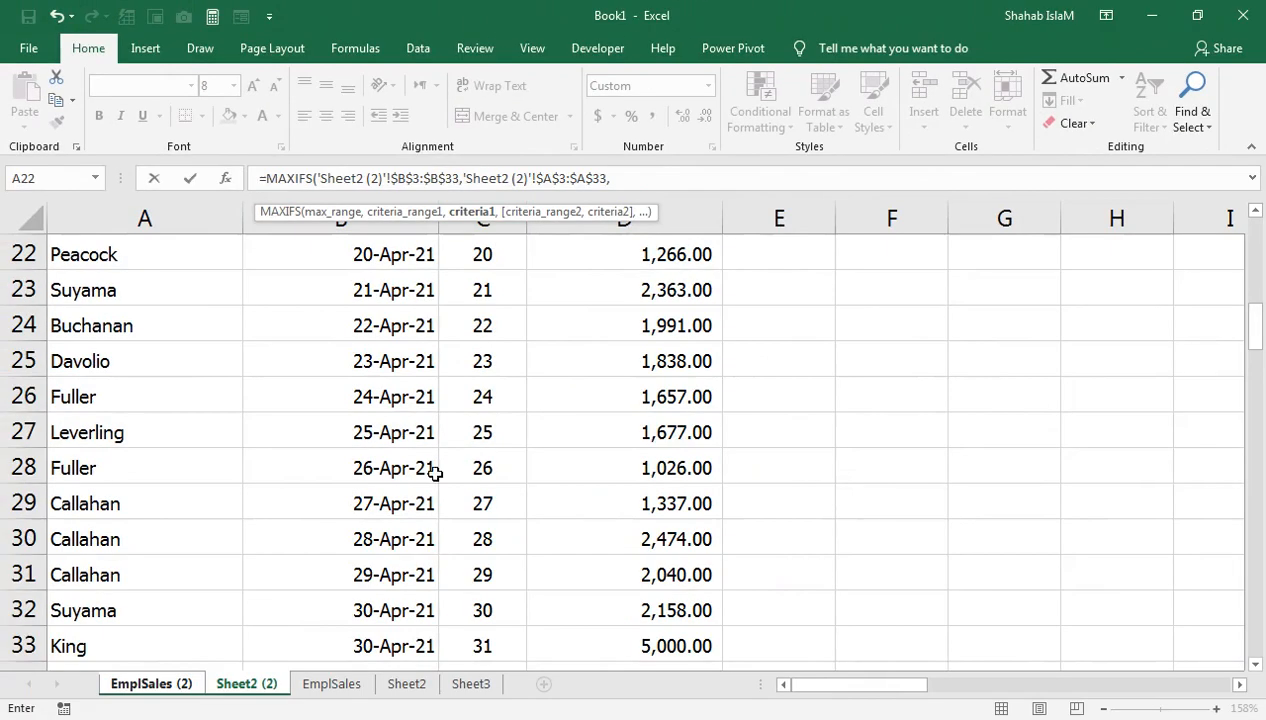
- Finish the H2 formula with cell F2 on EmplSales (2) as the criterion and fill it down the customer list
left_click(185, 684)
left_click(578, 261)
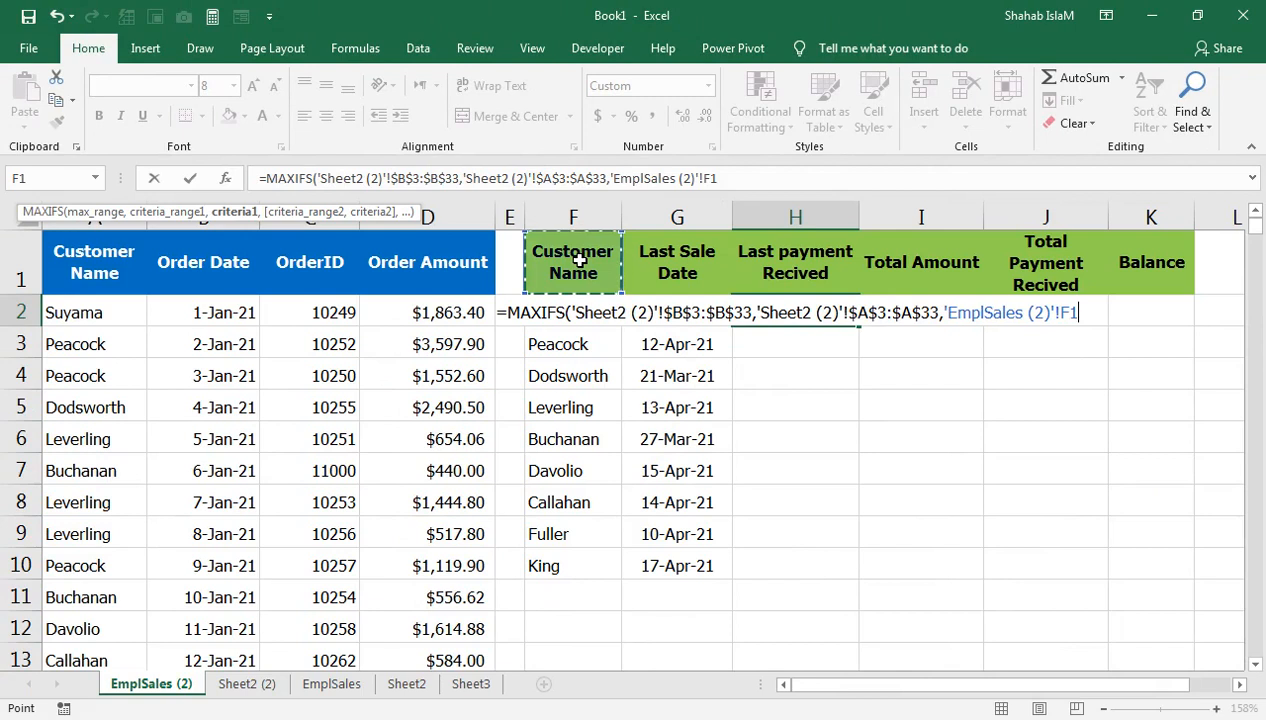
key("Down")
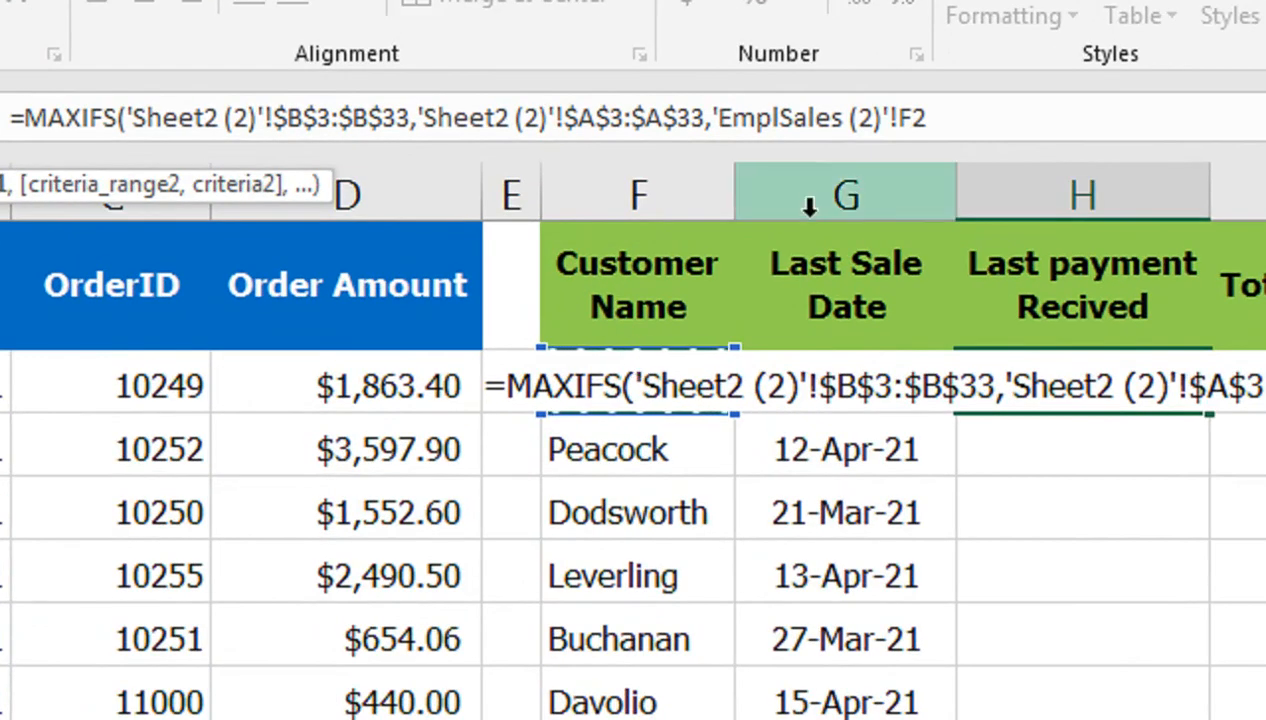
type(")")
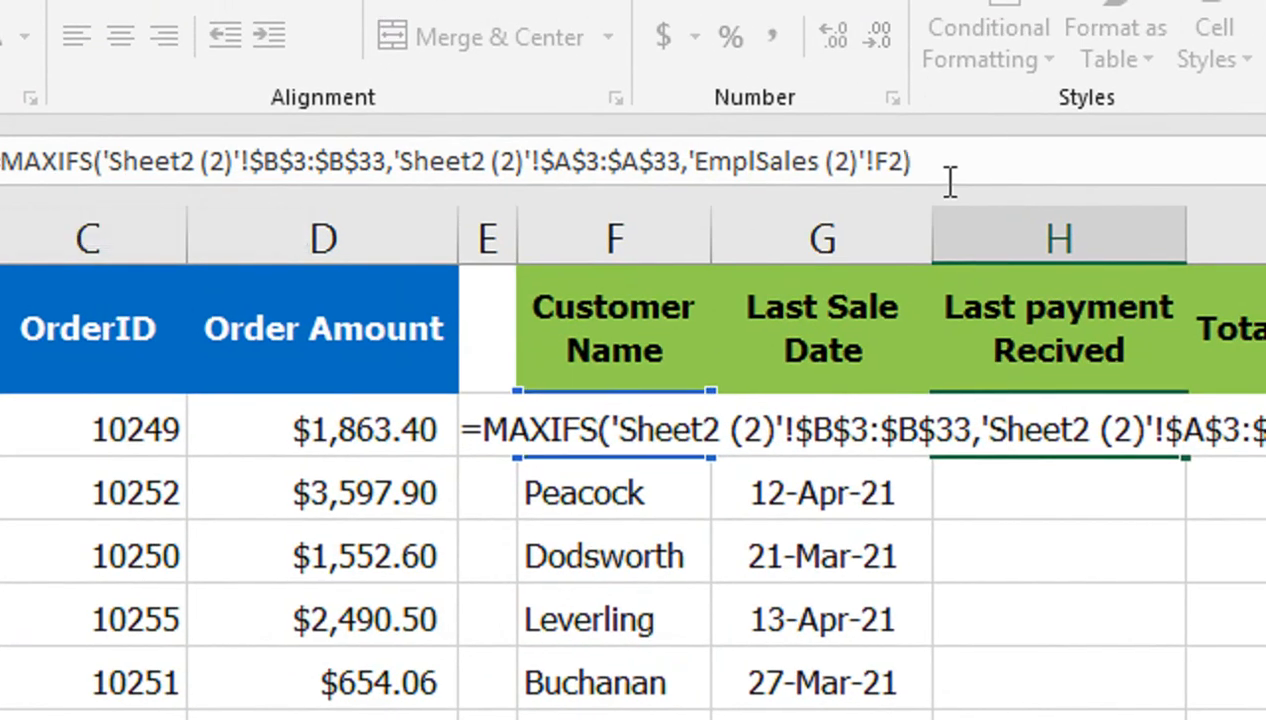
key("Return")
left_click(1120, 432)
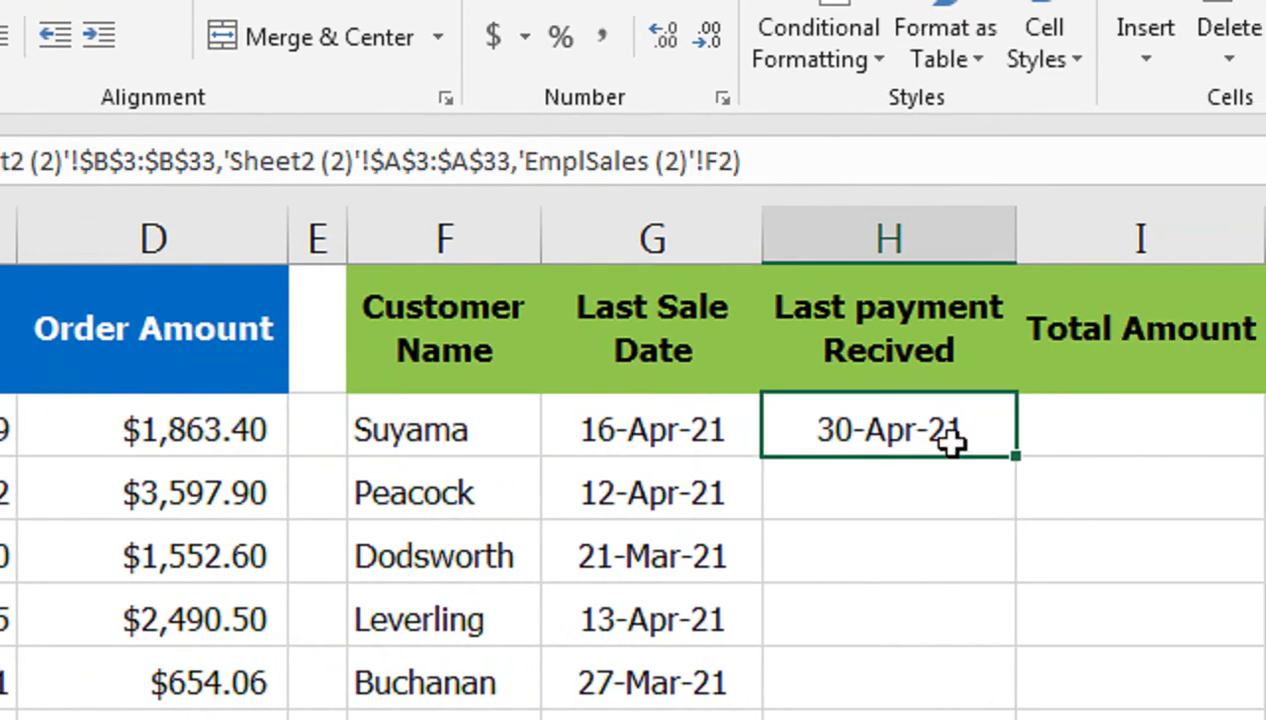
left_click_drag(960, 460, 885, 509)
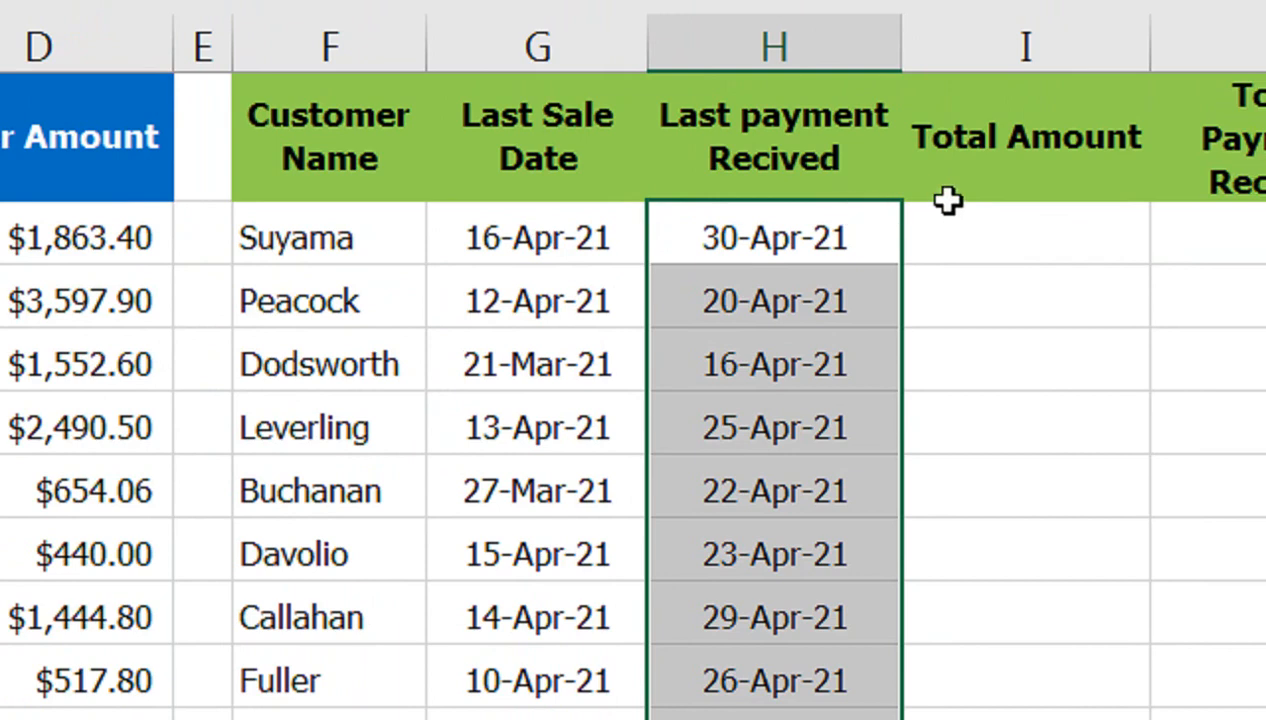
left_click(972, 229)
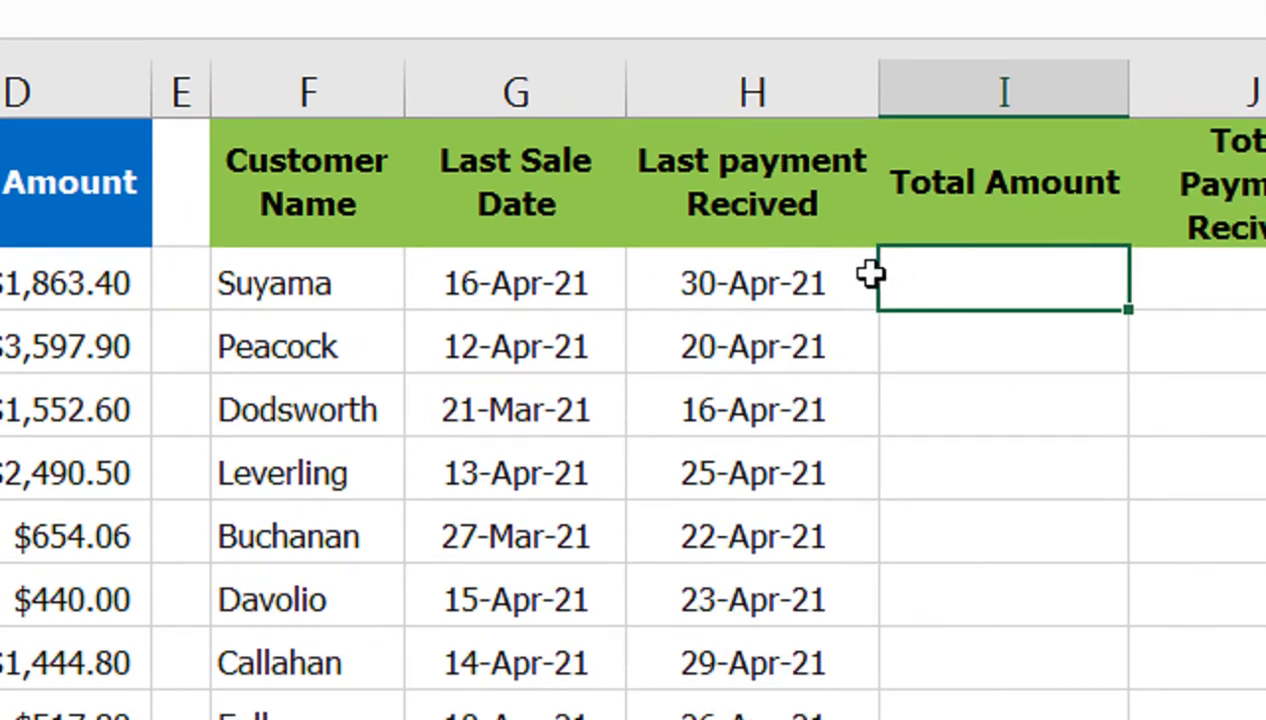
- Begin a SUMIF formula in Total Amount cell I2 with customer names $A$2:$A$108 as absolute range and F2 as criterion
type("=SUMIF(")
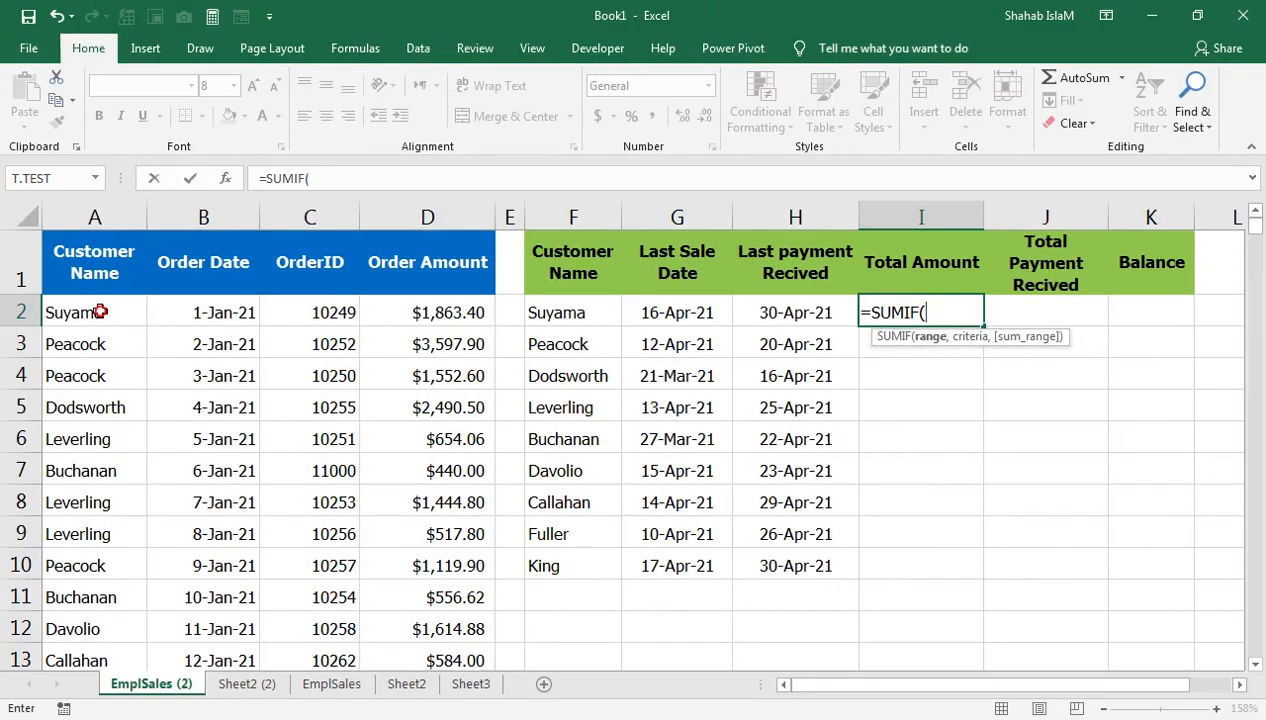
left_click(100, 311)
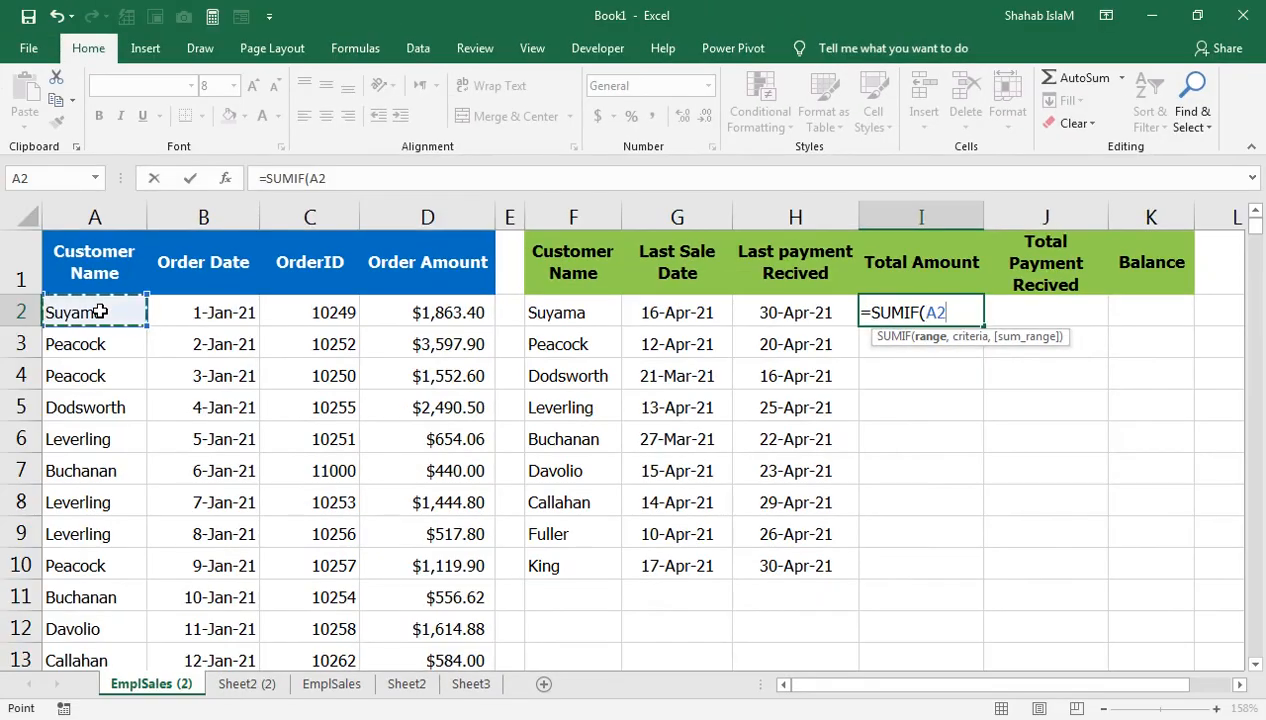
key("ctrl+shift+Down")
key("F4")
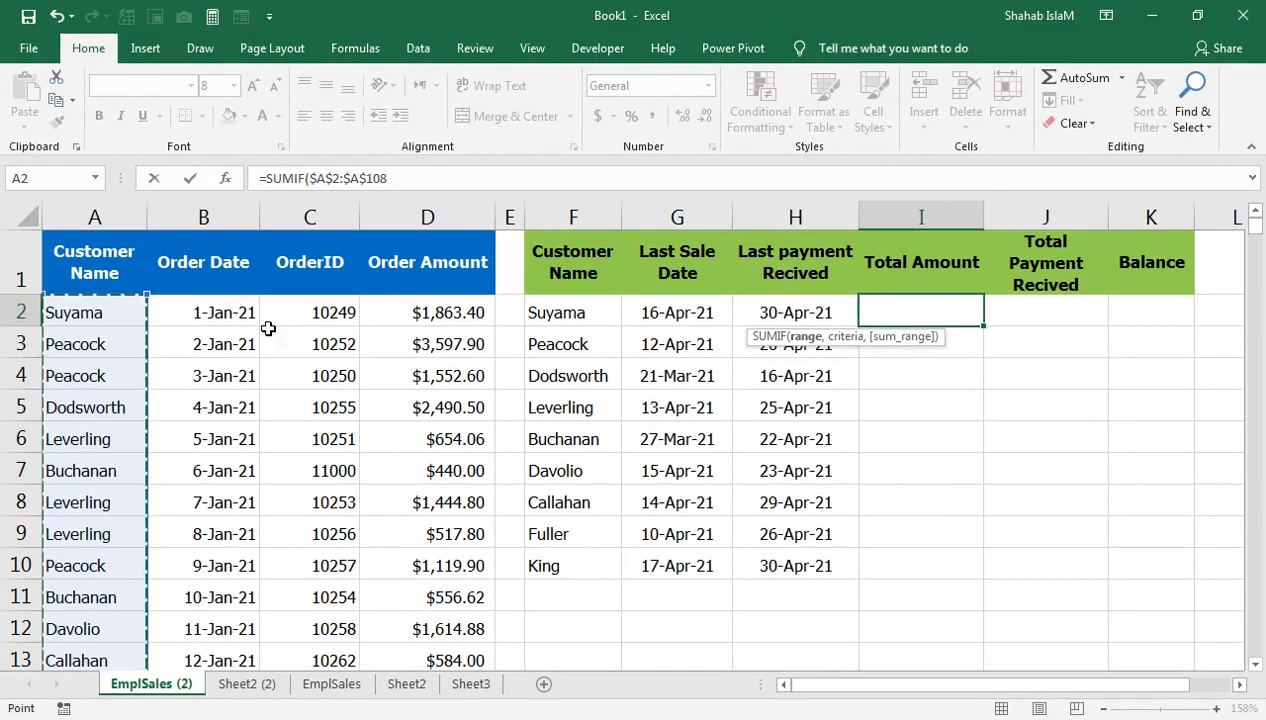
type(",")
left_click(594, 316)
type(",")
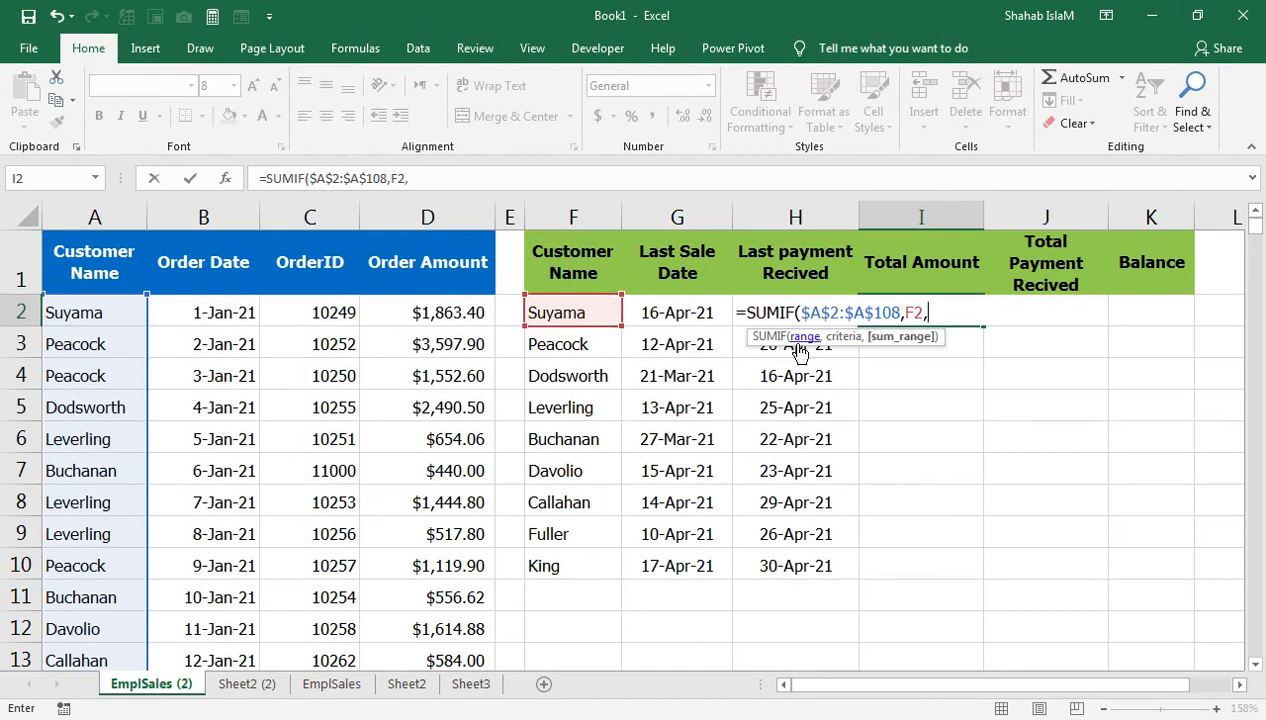
- Finish the I2 formula with order amounts $D$2:$D$108 as absolute sum range and fill it down through I10
left_click(469, 318)
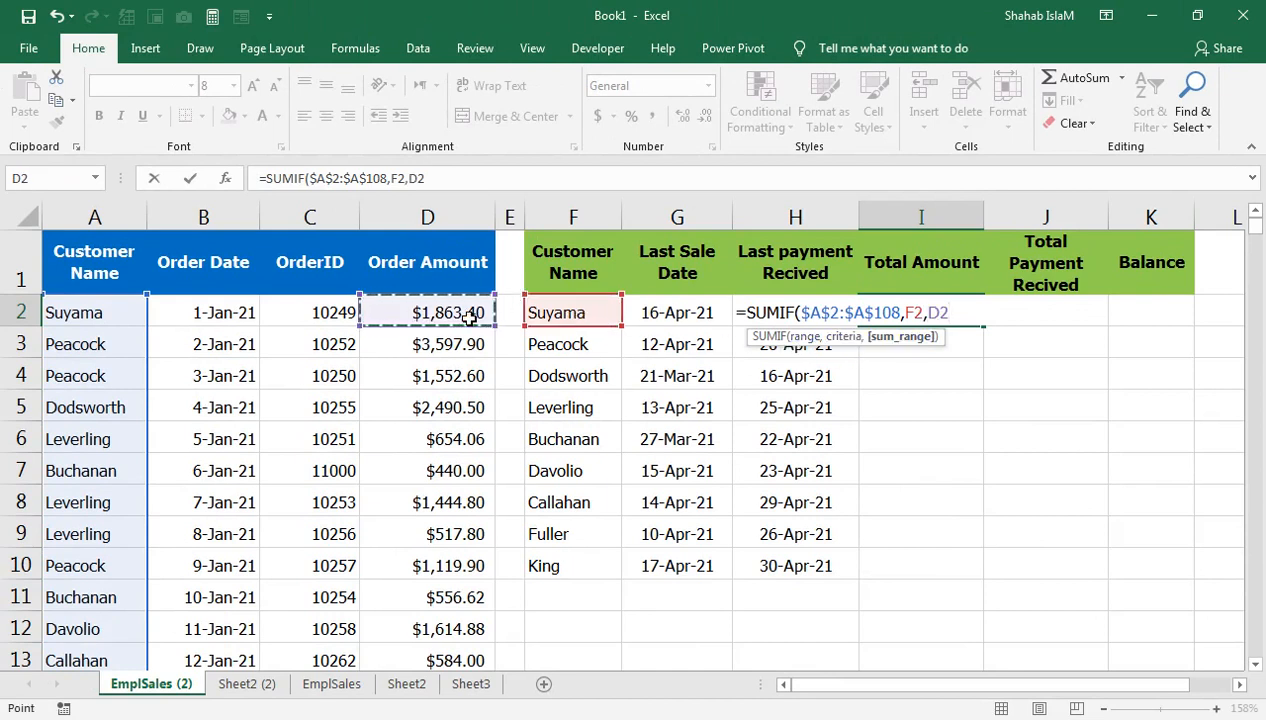
key("ctrl+shift+Down")
key("F4")
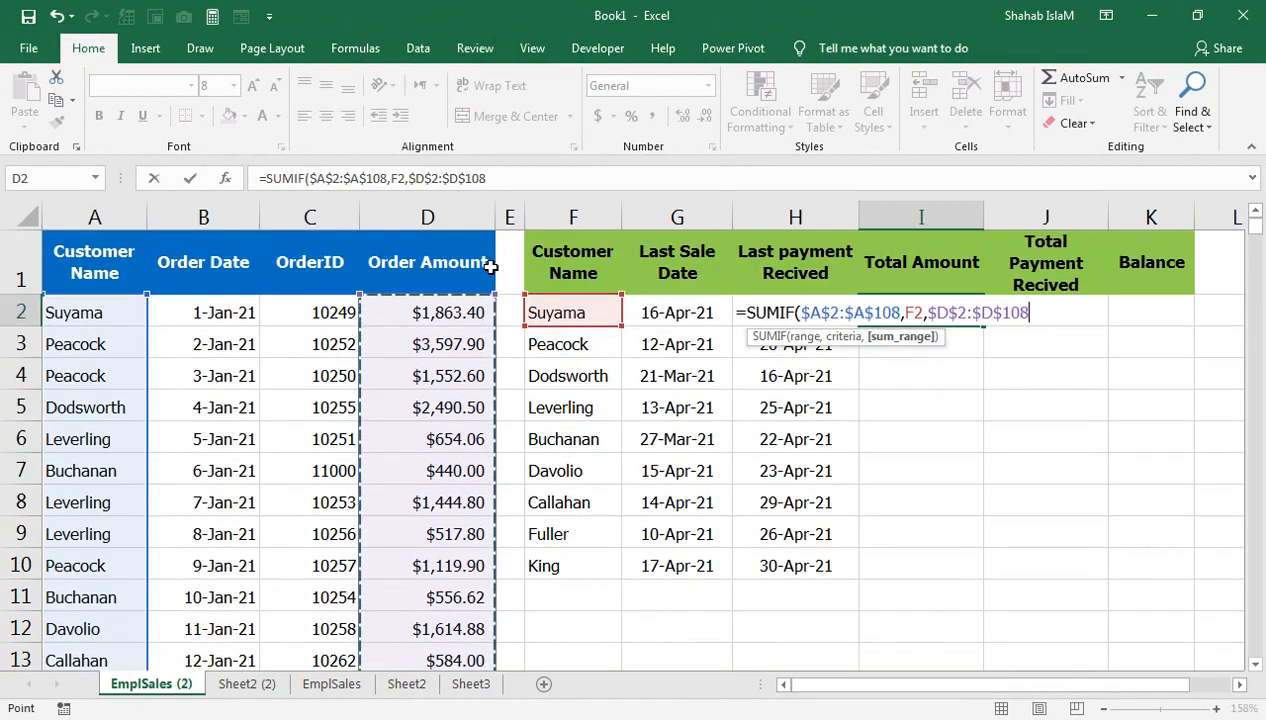
type(")")
key("Return")
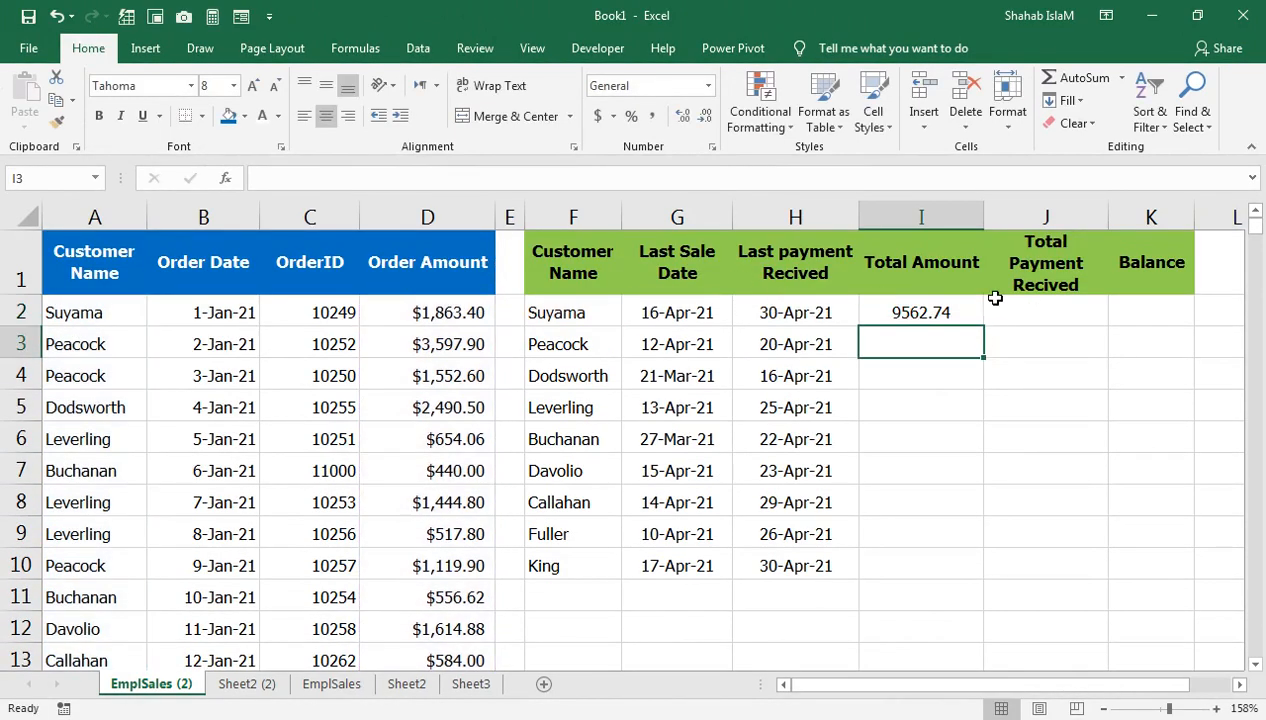
left_click(927, 308)
left_click_drag(984, 326, 975, 568)
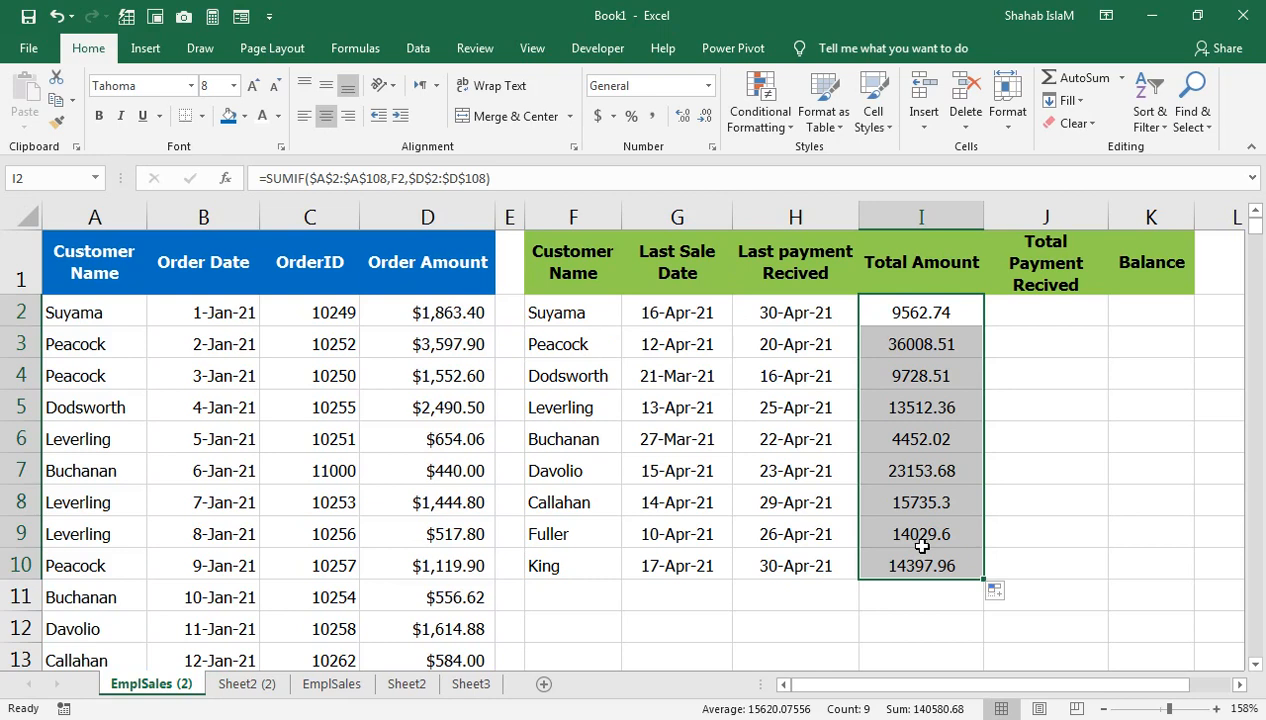
- Begin a SUMIF formula in Total Payment Recived cell J2 with customer names 'Sheet2 (2)'!$A$3:$A$33 as absolute range
left_click(1031, 311)
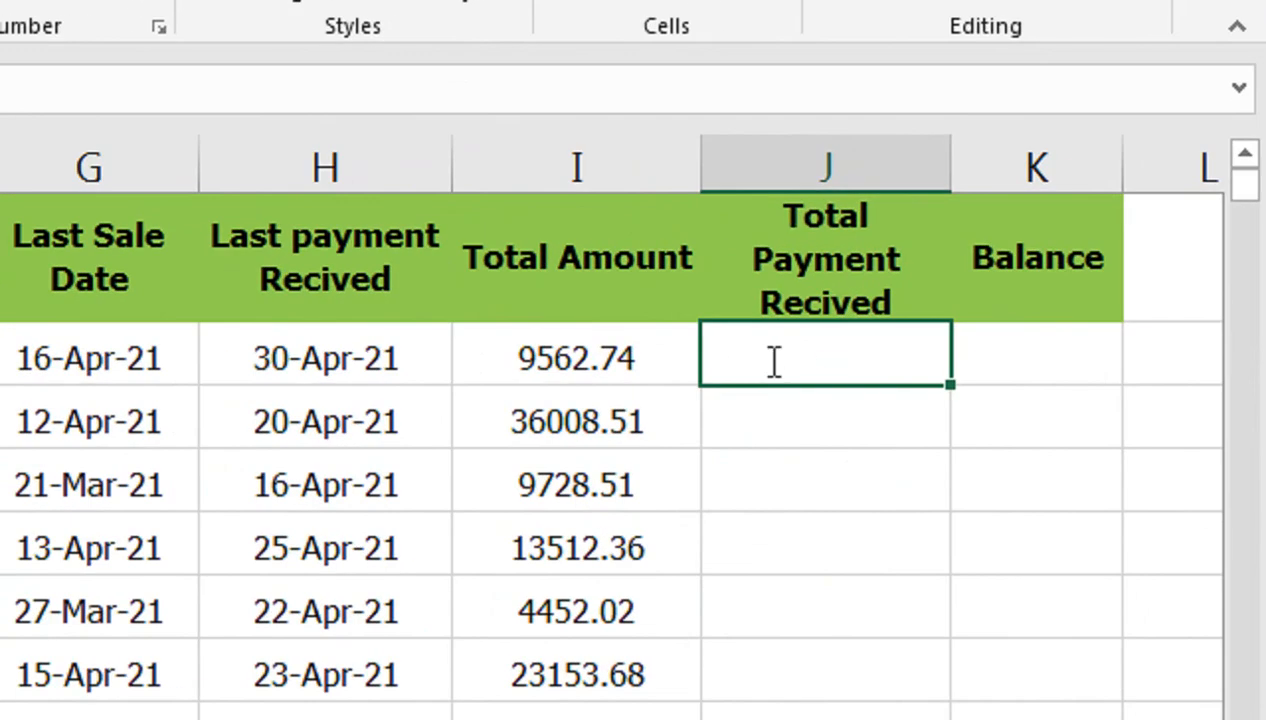
type("=SUMIF")
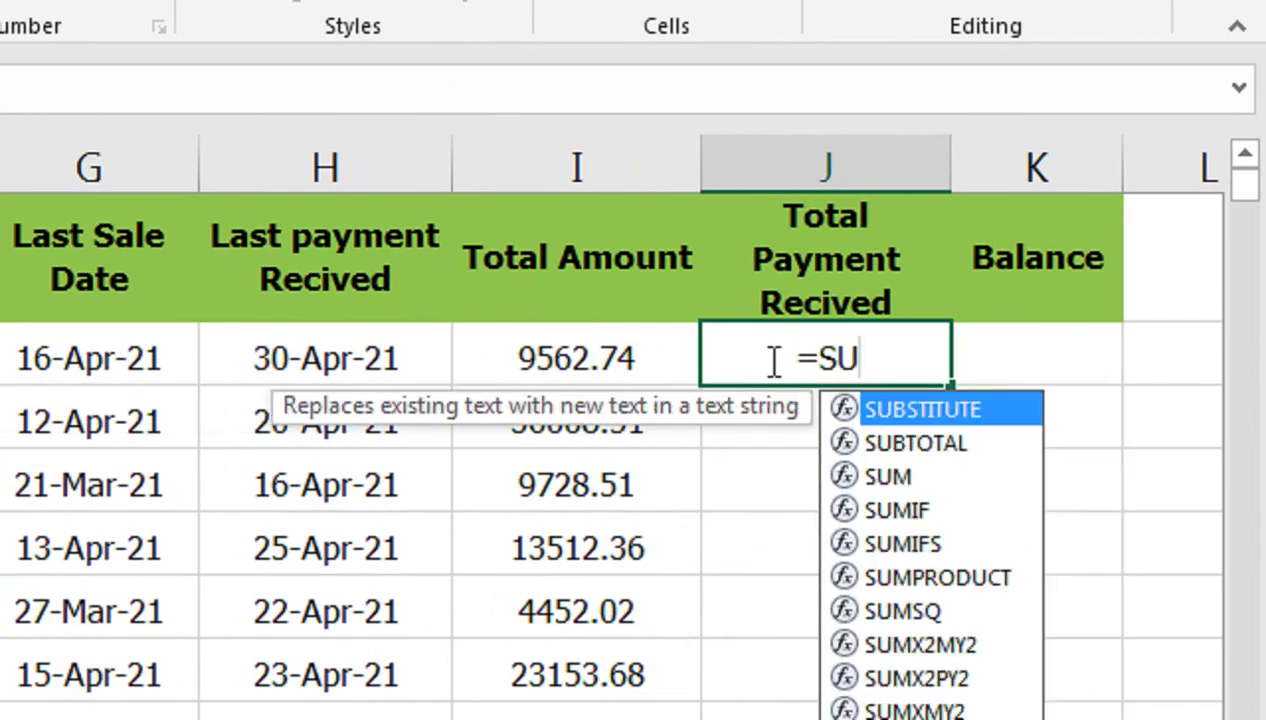
type("(")
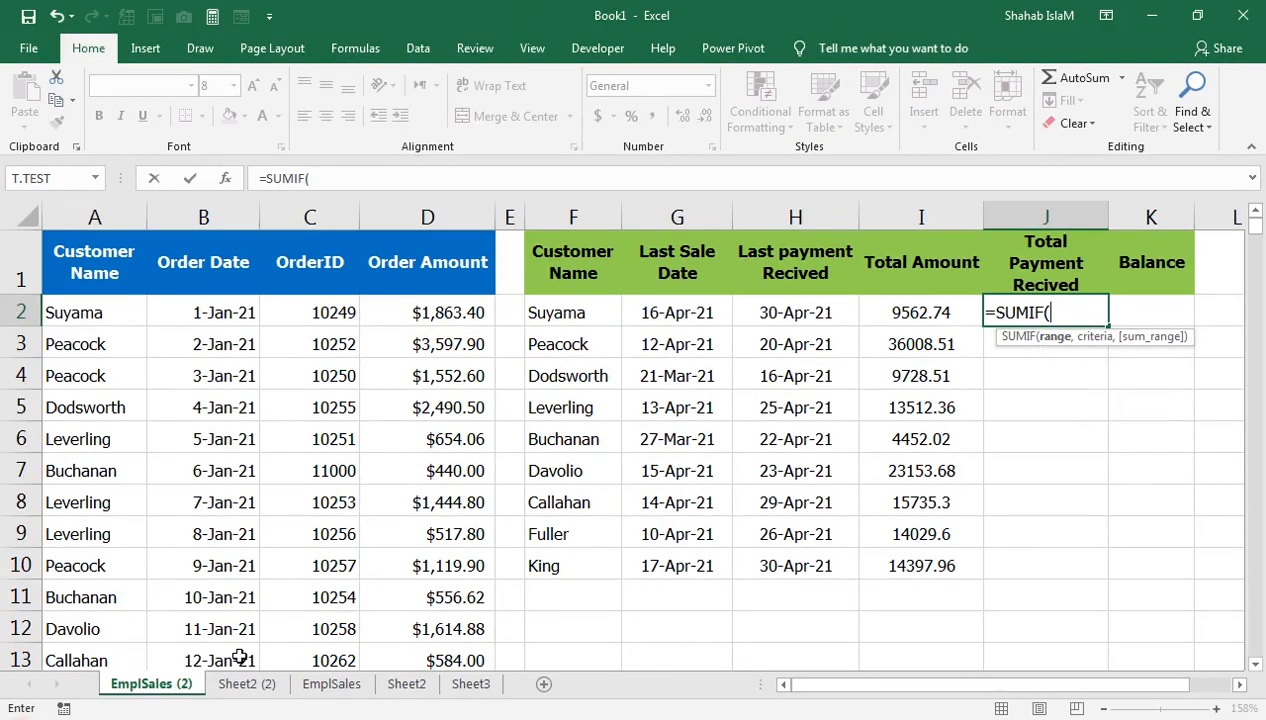
left_click(246, 683)
left_click(118, 291)
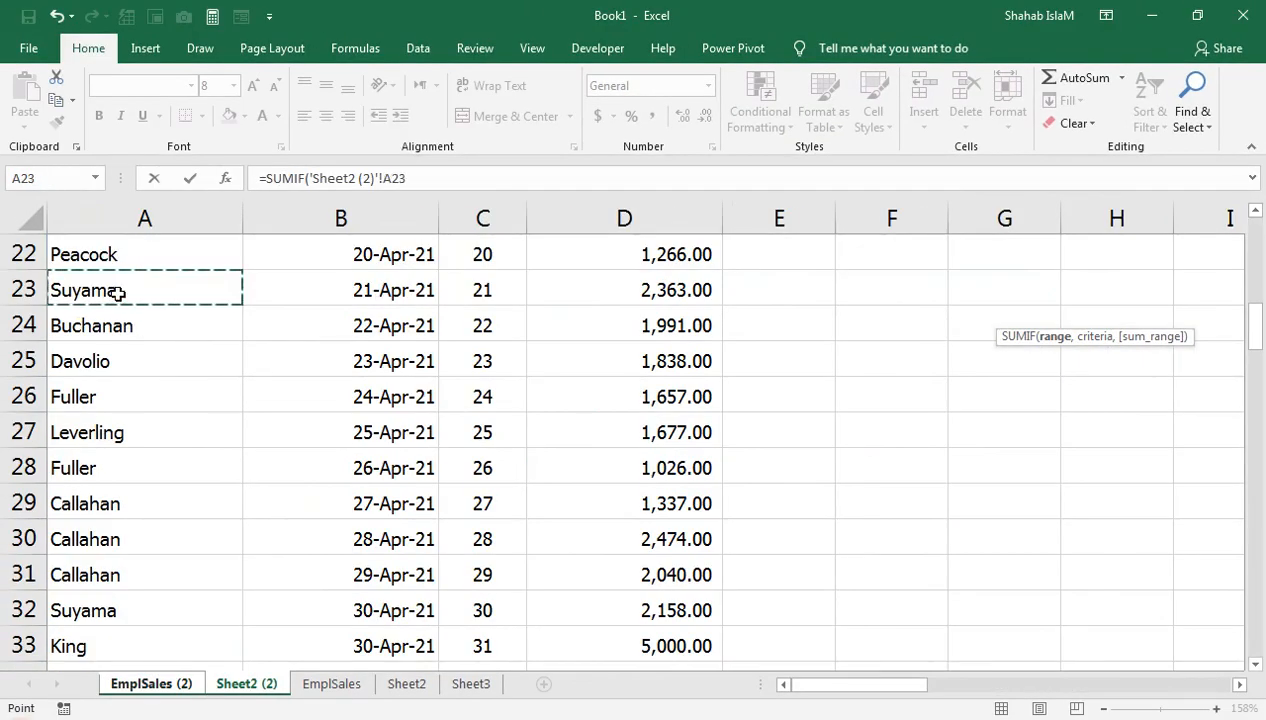
key("ctrl+Up")
key("Down")
key("Down")
key("ctrl+shift+Down")
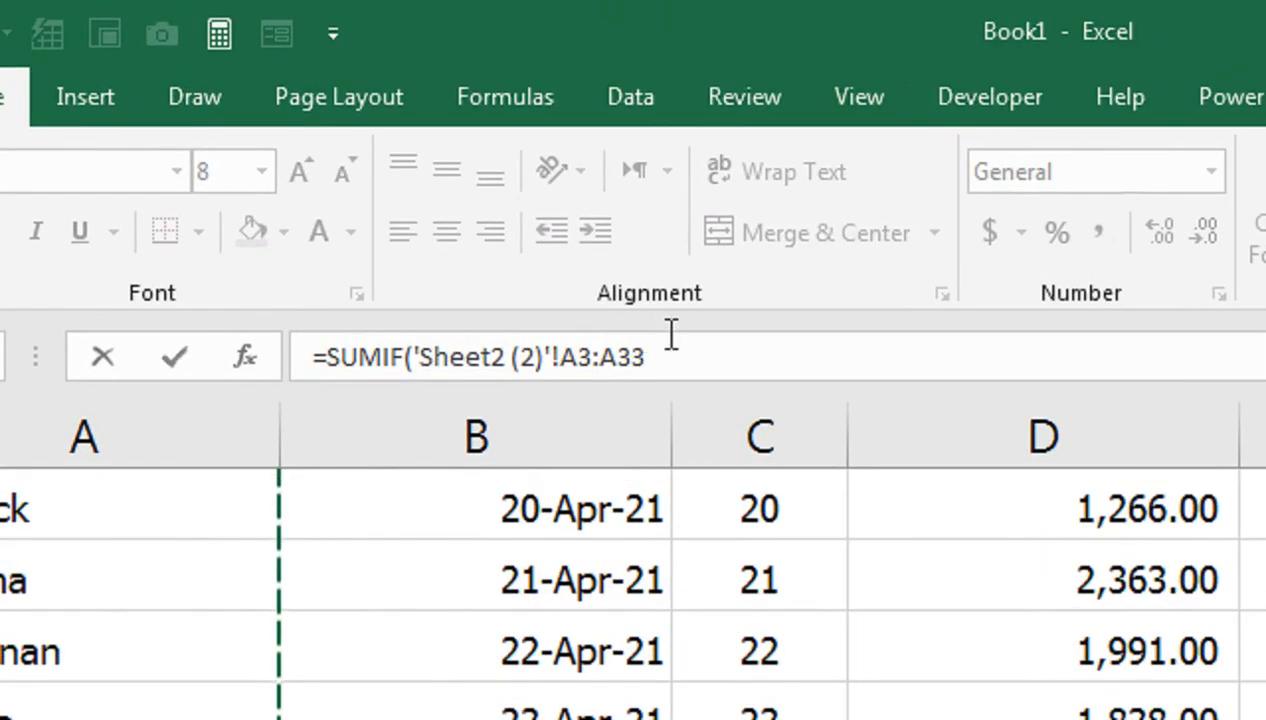
key("F4")
type(",")
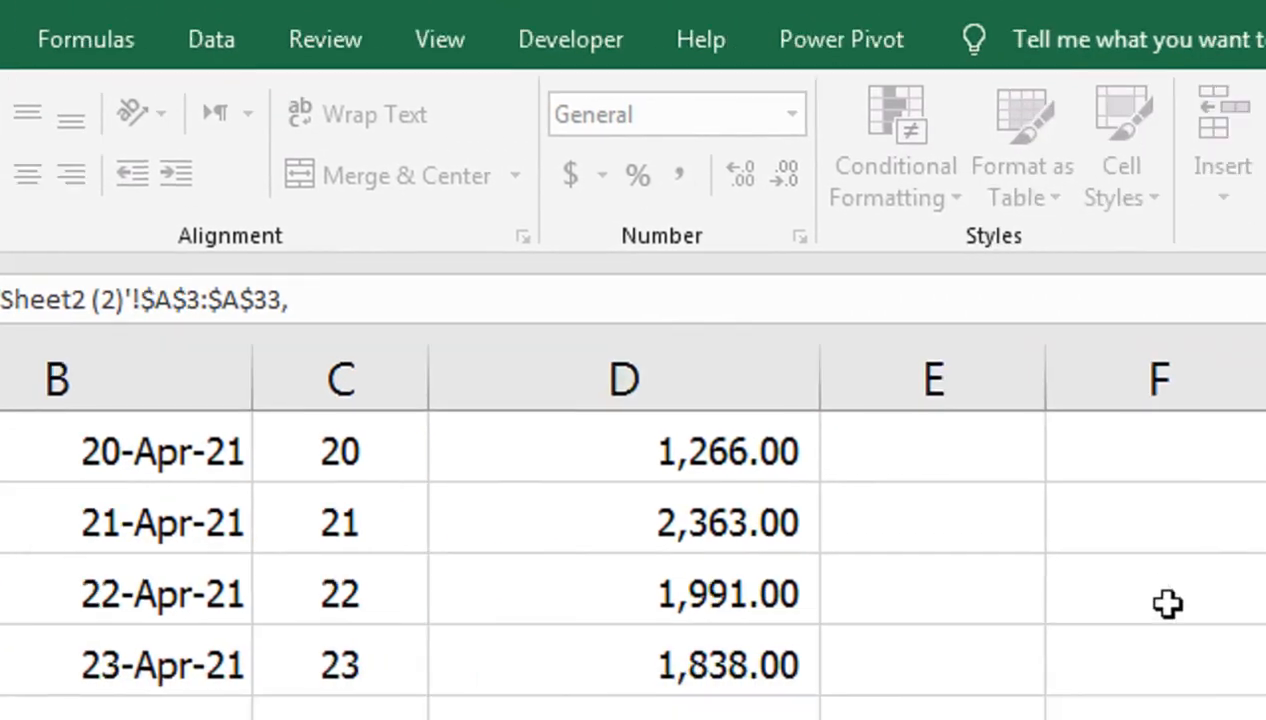
- Add customer cell F2 on EmplSales (2) as the criterion of the J2 formula
left_click_drag(1003, 540, 323, 296)
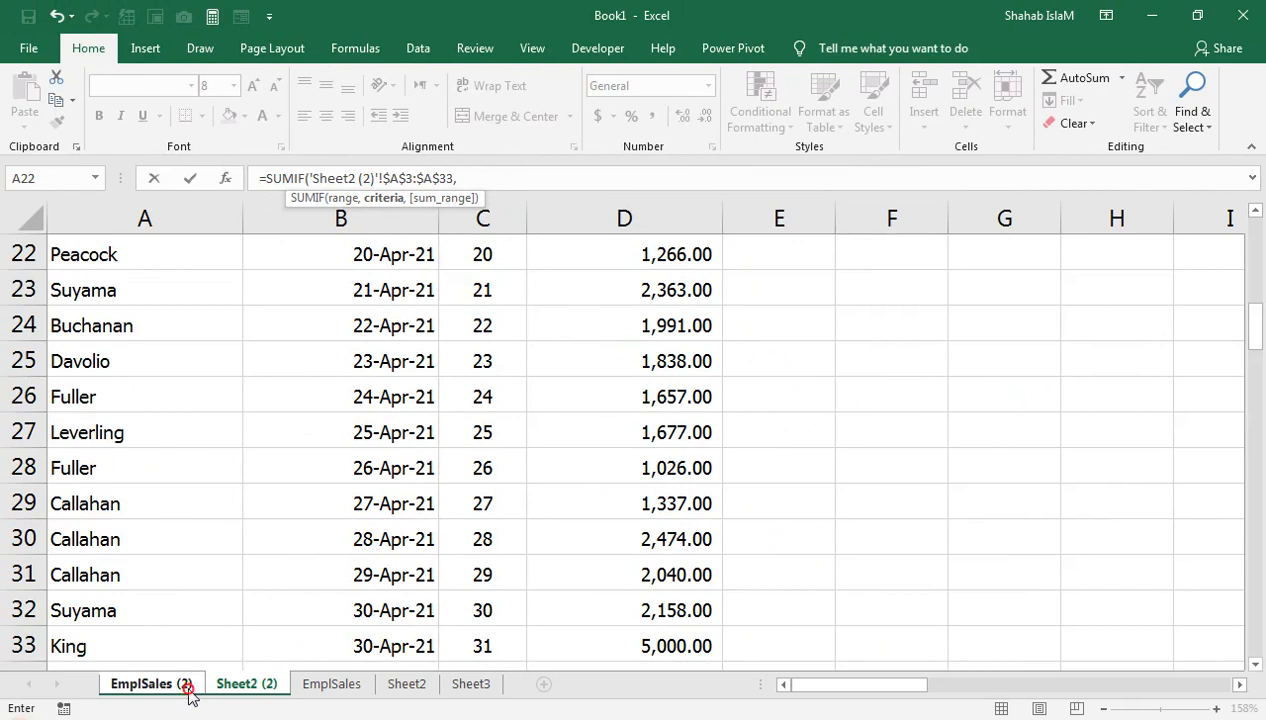
left_click(189, 697)
left_click(588, 310)
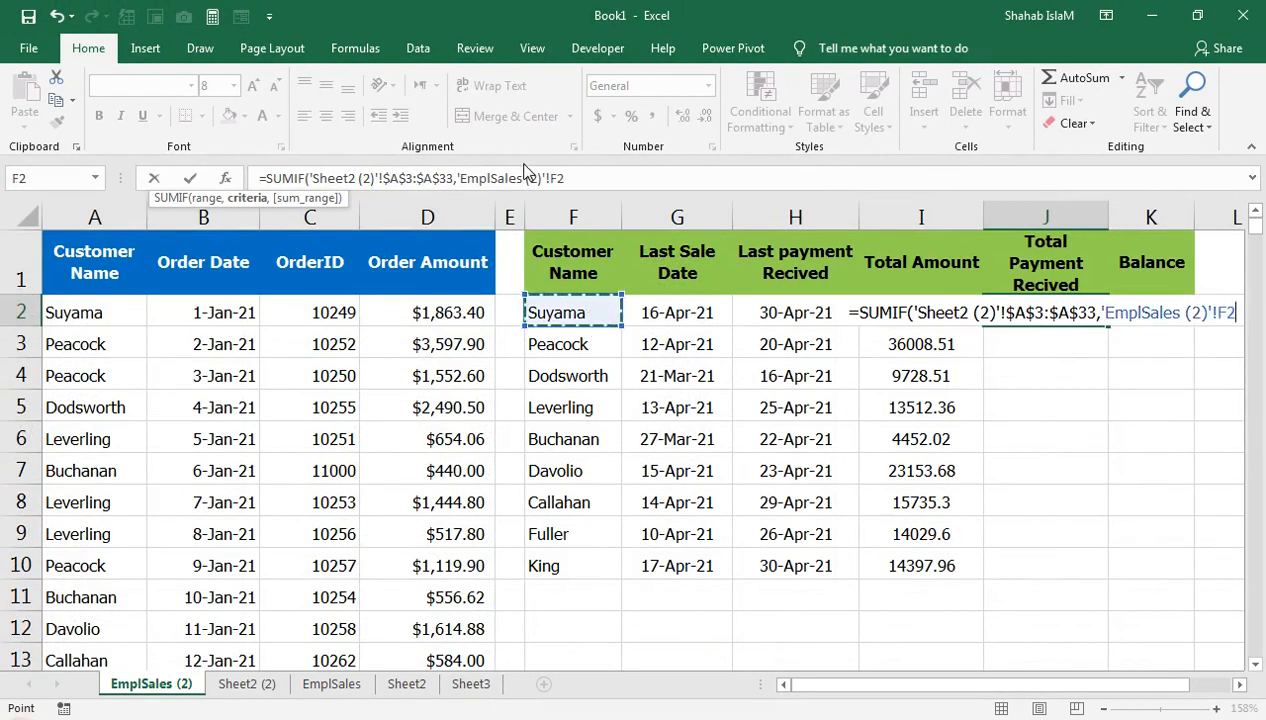
type(",")
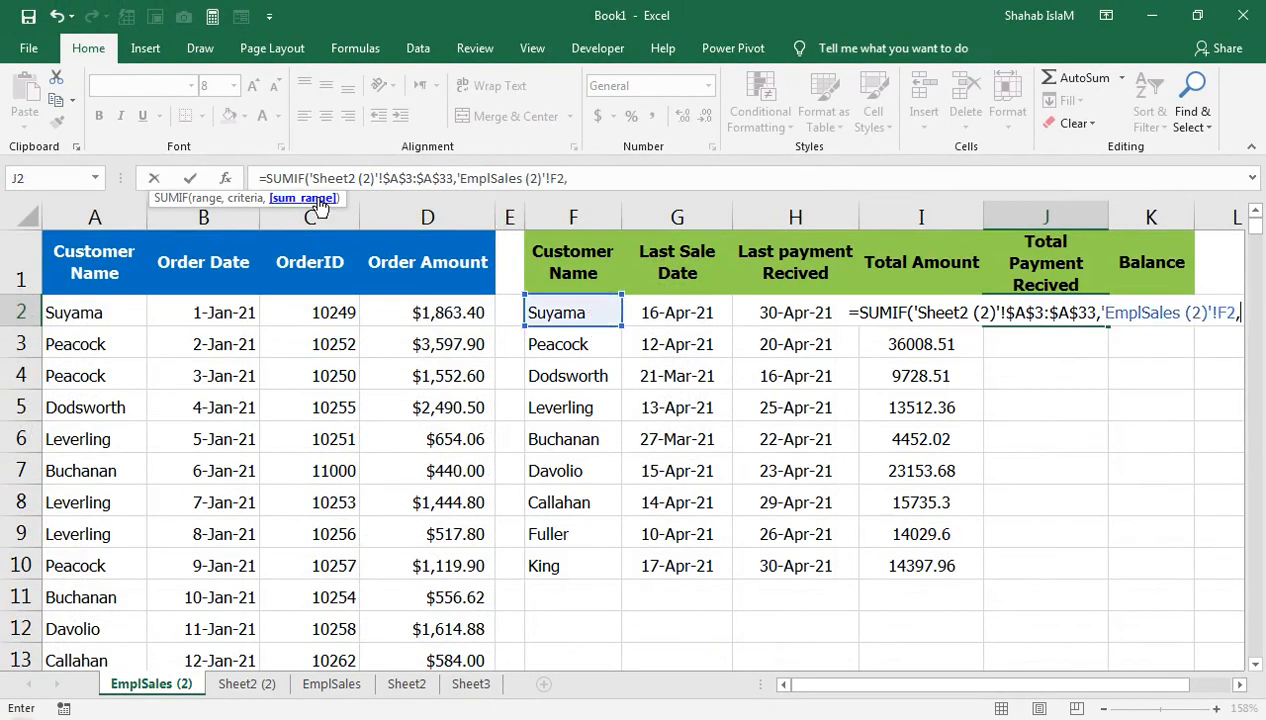
- Add the payment amounts 'Sheet2 (2)'!$D$3:$D$33 as the absolute sum range of the J2 formula
left_click(250, 684)
left_click(472, 326)
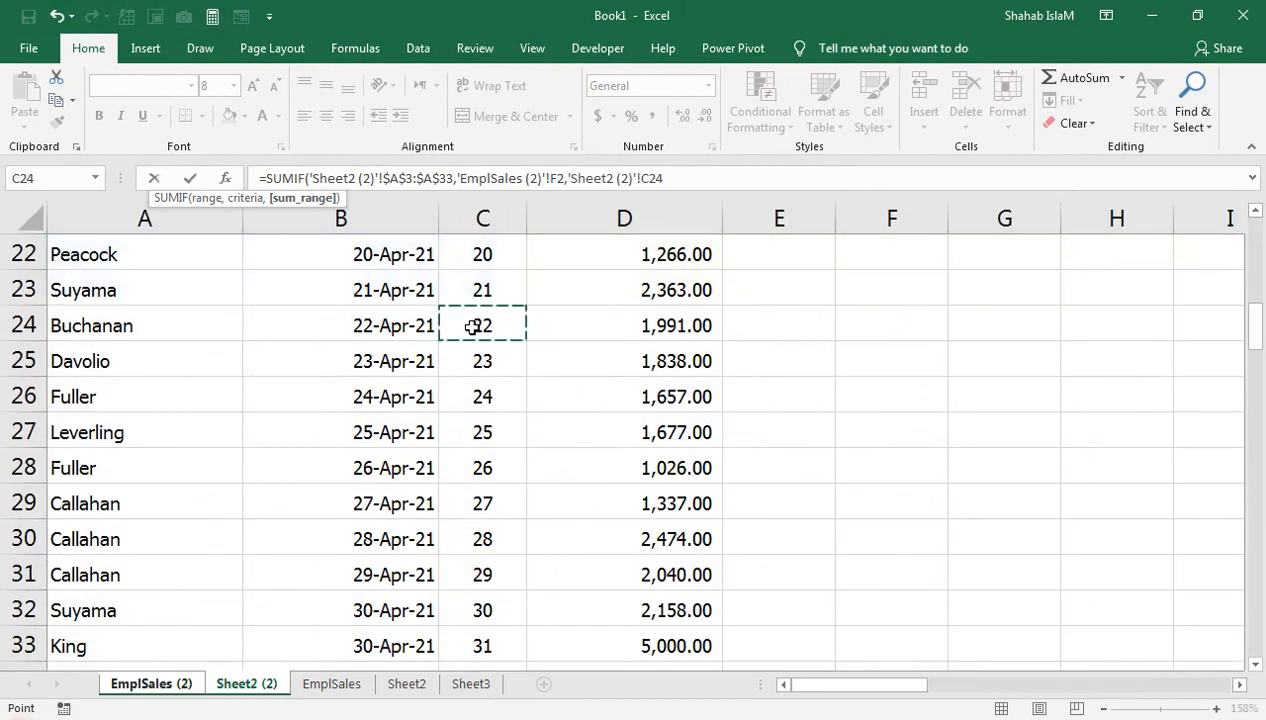
key("ctrl+Home")
key("Down")
key("Down")
key("Right")
key("Right")
key("Right")
key("ctrl+shift+Down")
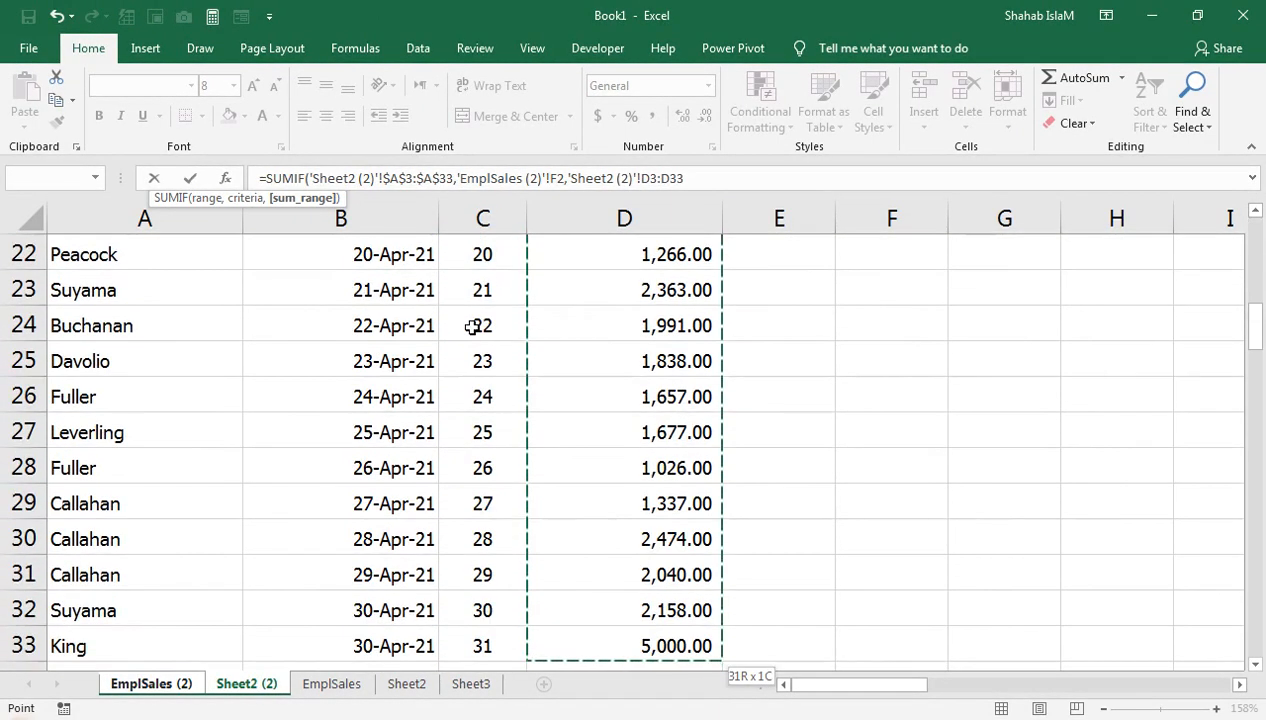
left_click(663, 179)
key("F4")
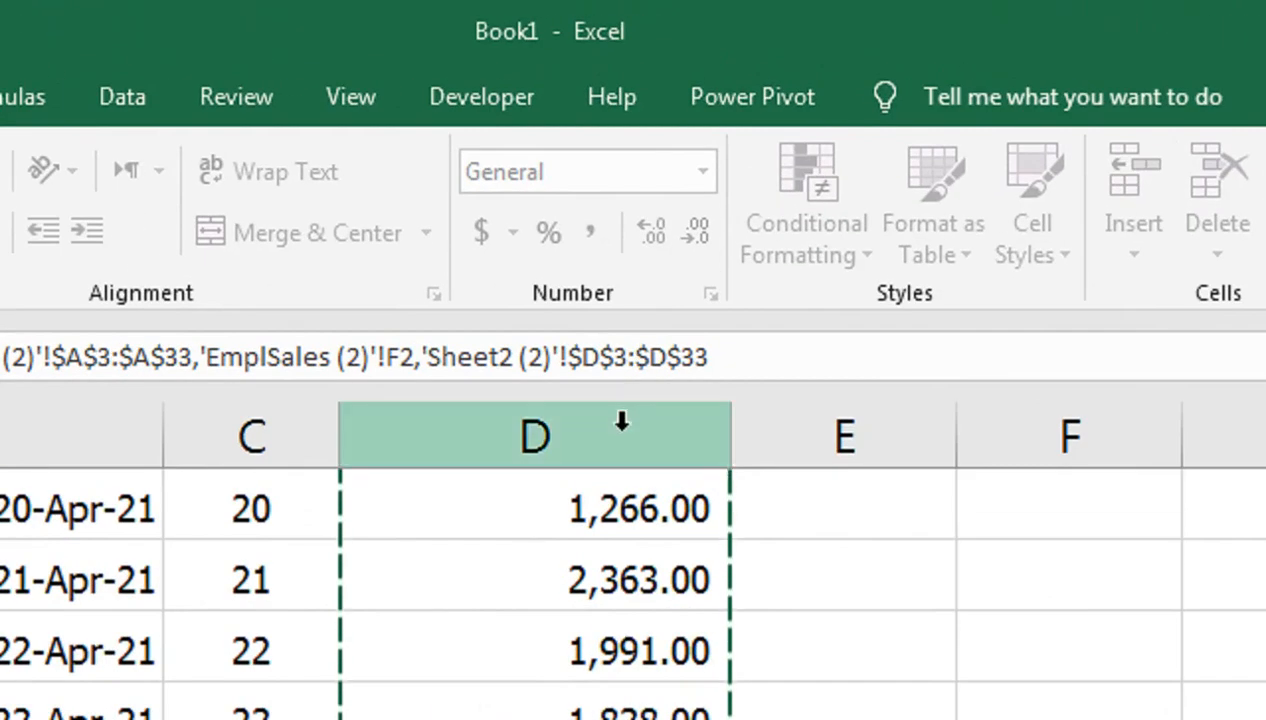
- Complete the J2 SUMIF formula and fill it down through J10
type(")")
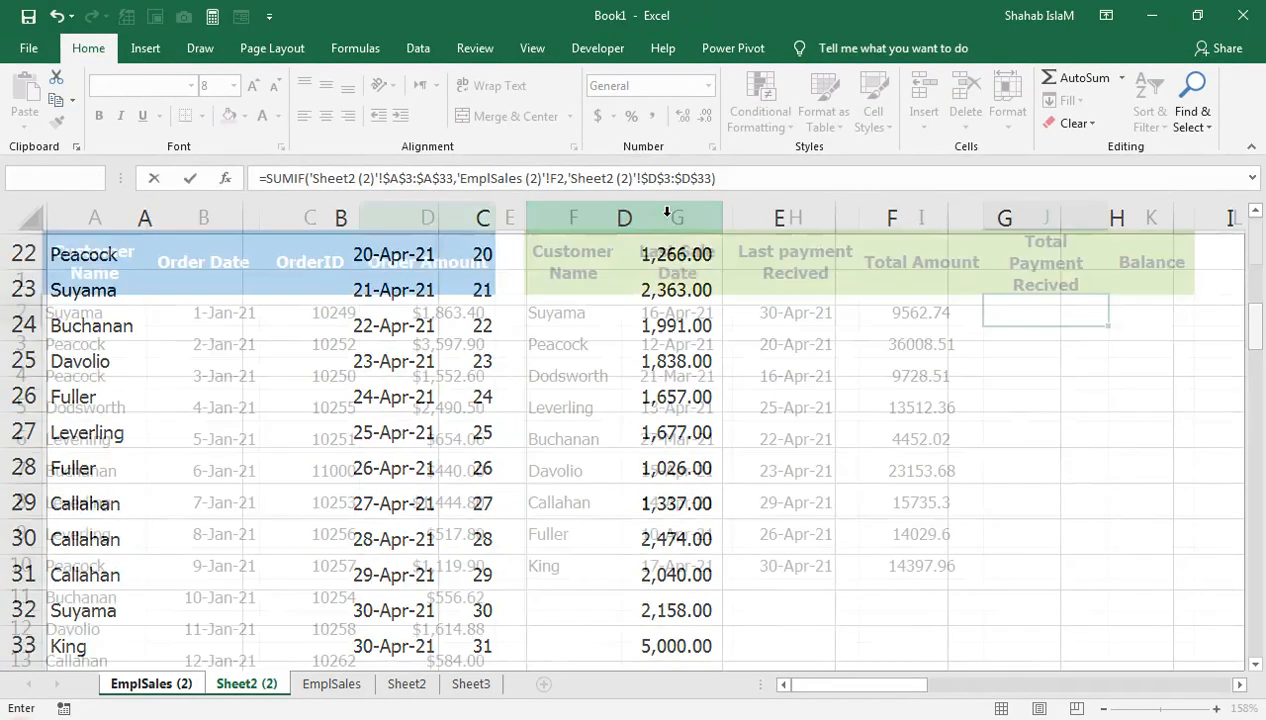
key("Return")
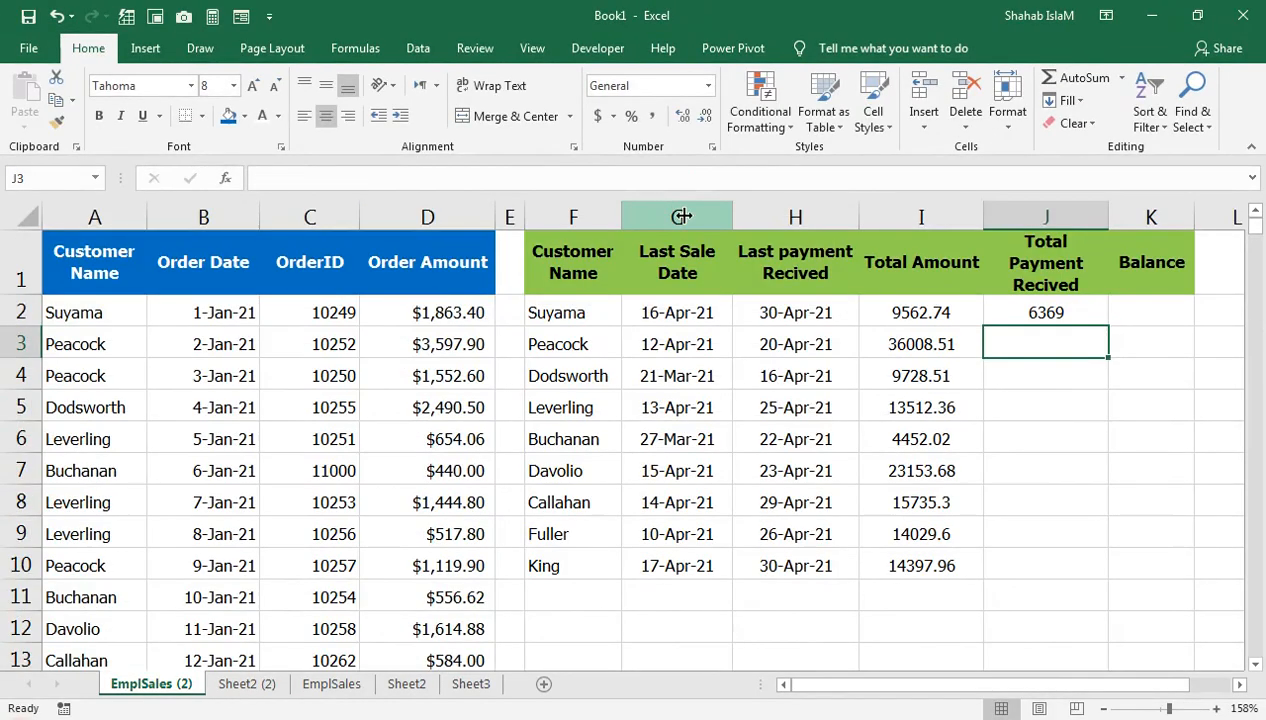
left_click(1085, 302)
left_click_drag(1111, 324, 1108, 575)
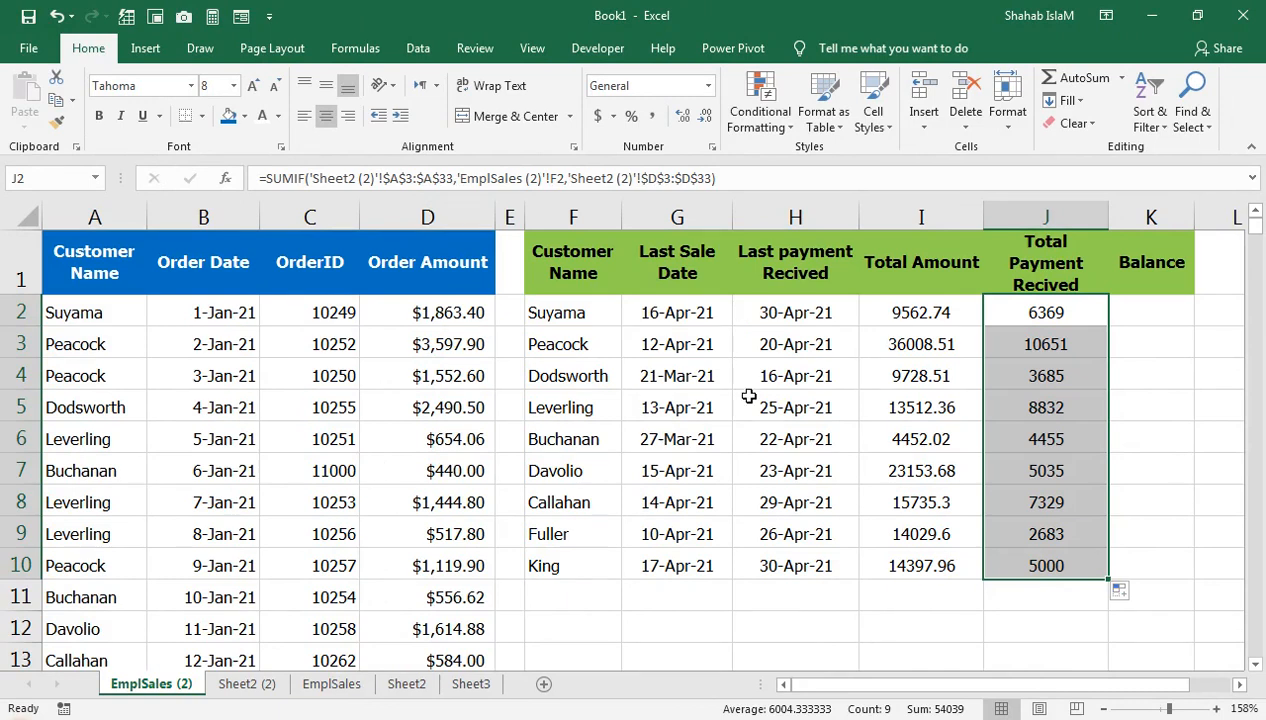
- Compare the end row of the J2 formula's ranges with the last payment rows and the empty rows below them on Sheet2 (2)
left_click(233, 683)
left_click_drag(134, 629, 80, 600)
left_click(165, 681)
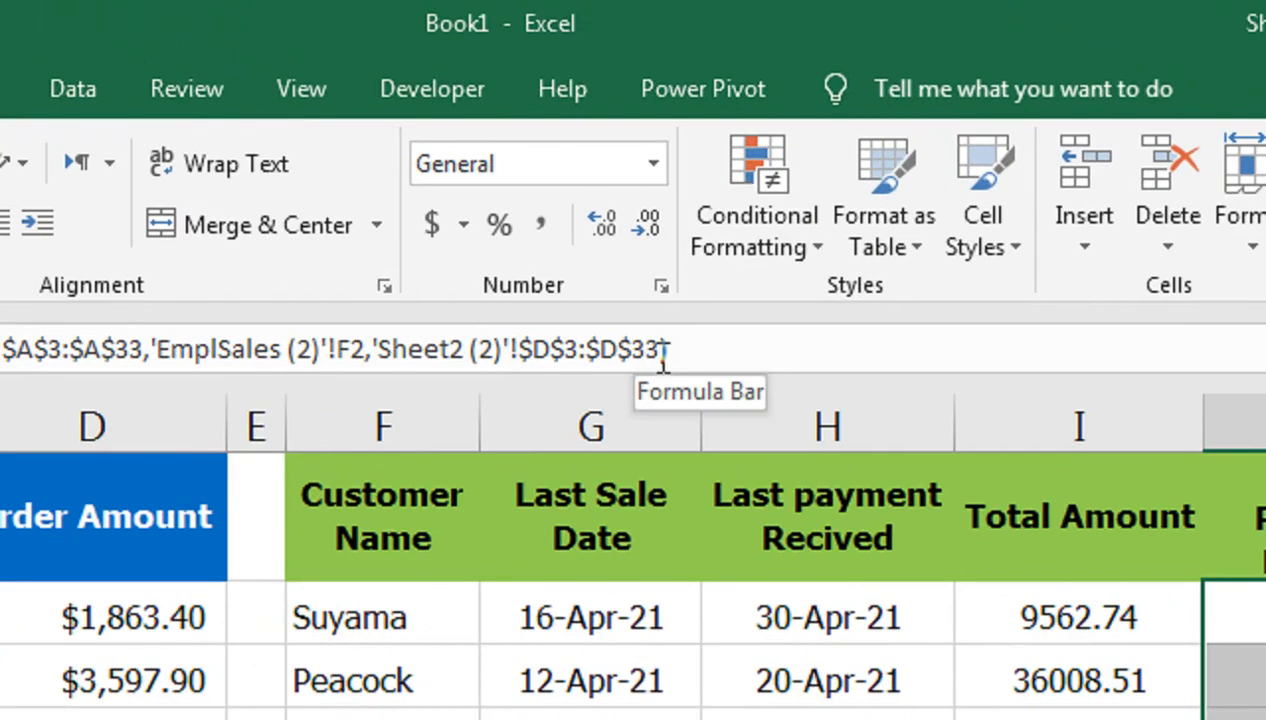
left_click(711, 180)
left_click_drag(660, 355, 598, 350)
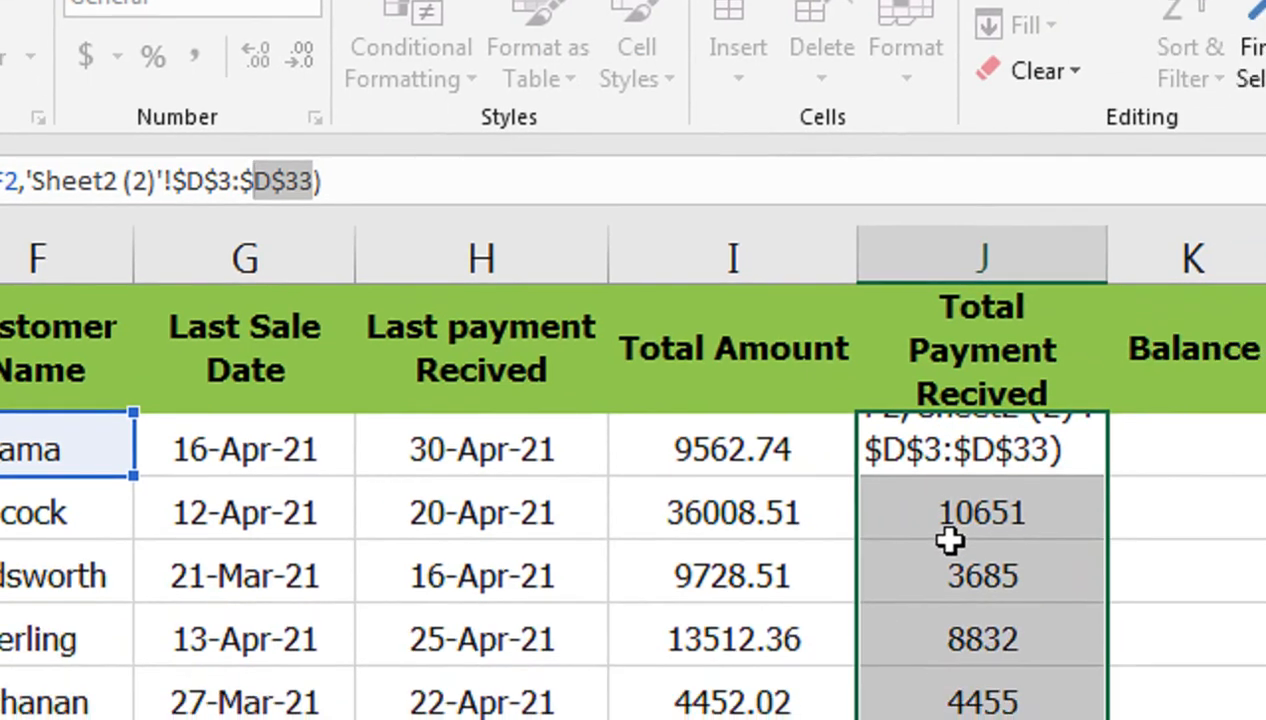
key("Return")
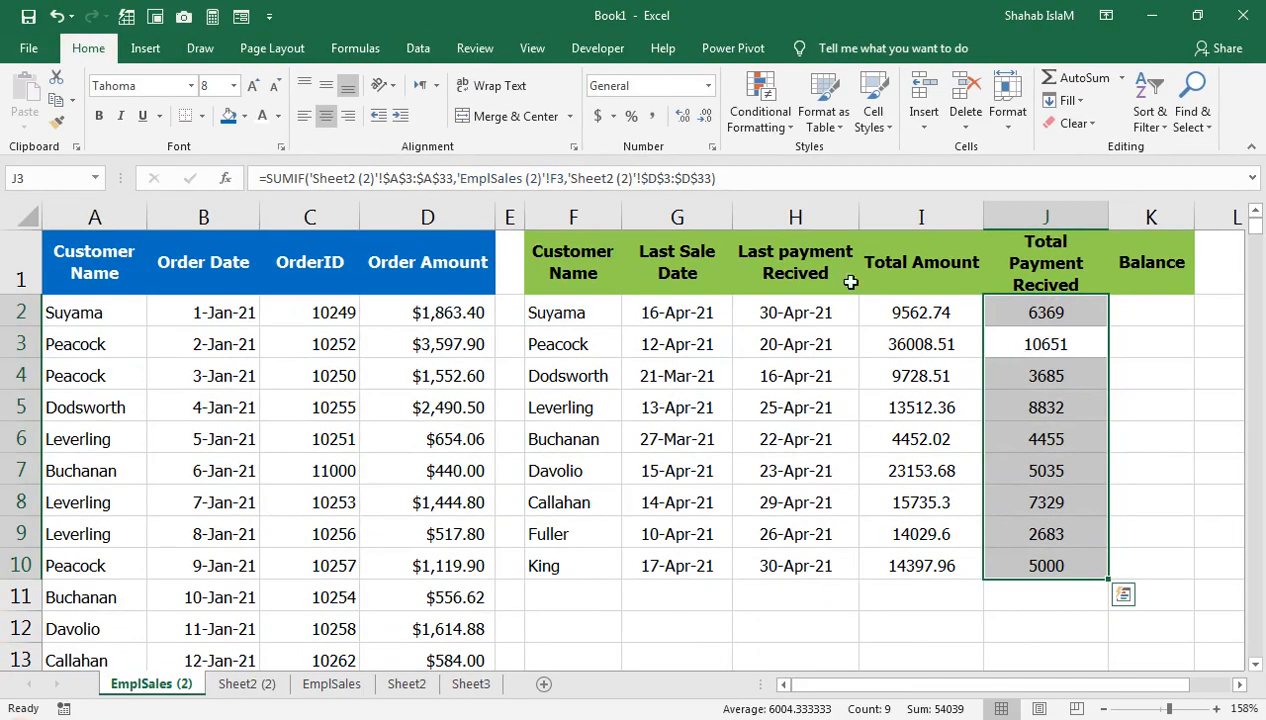
left_click(992, 312)
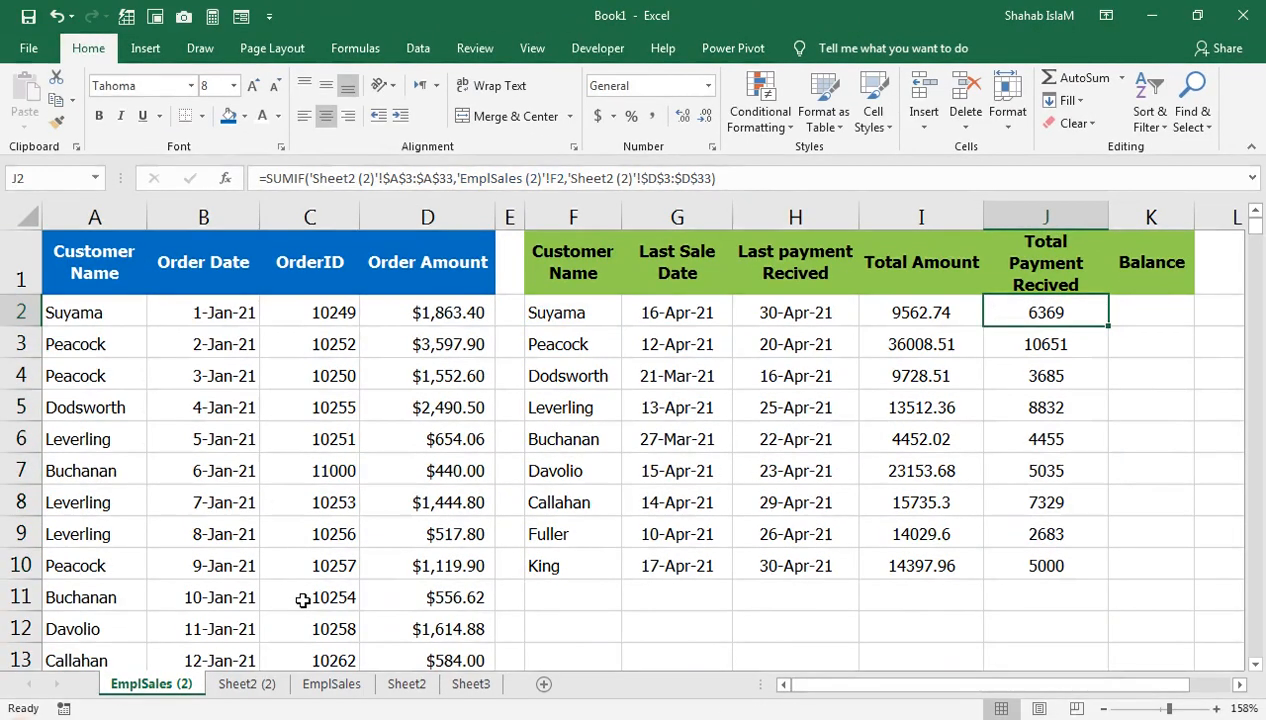
left_click(262, 685)
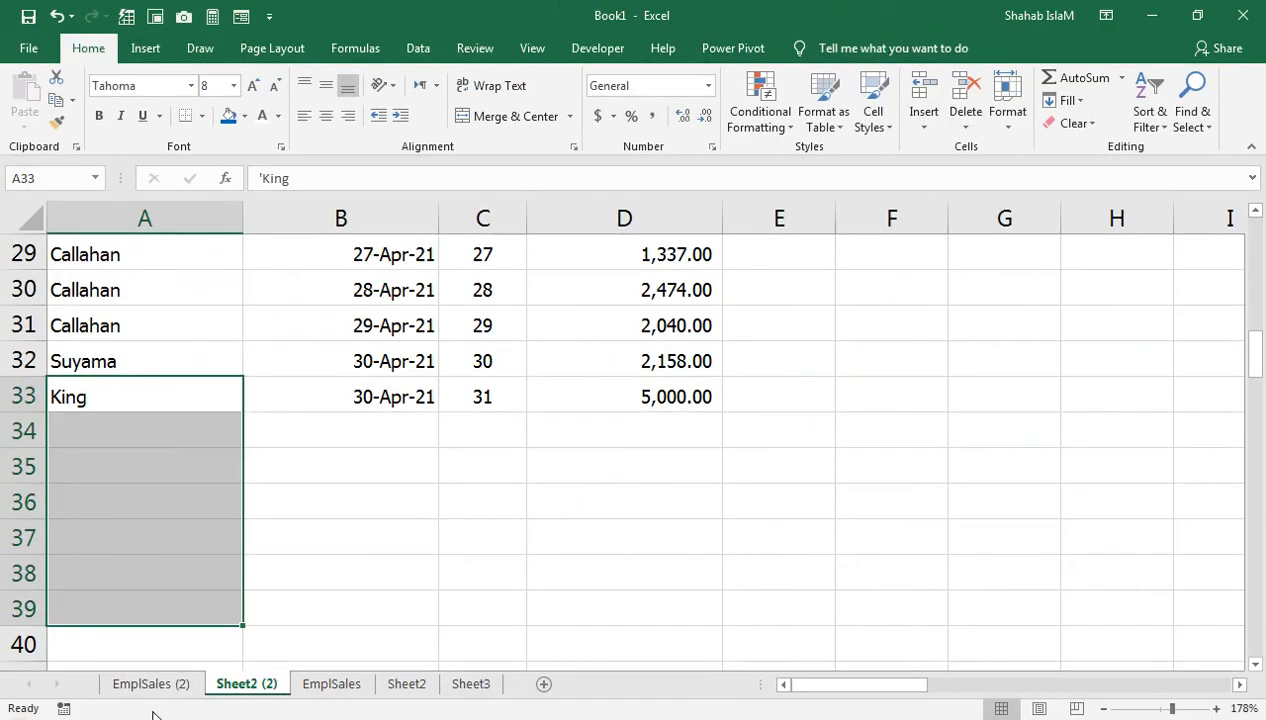
left_click(152, 683)
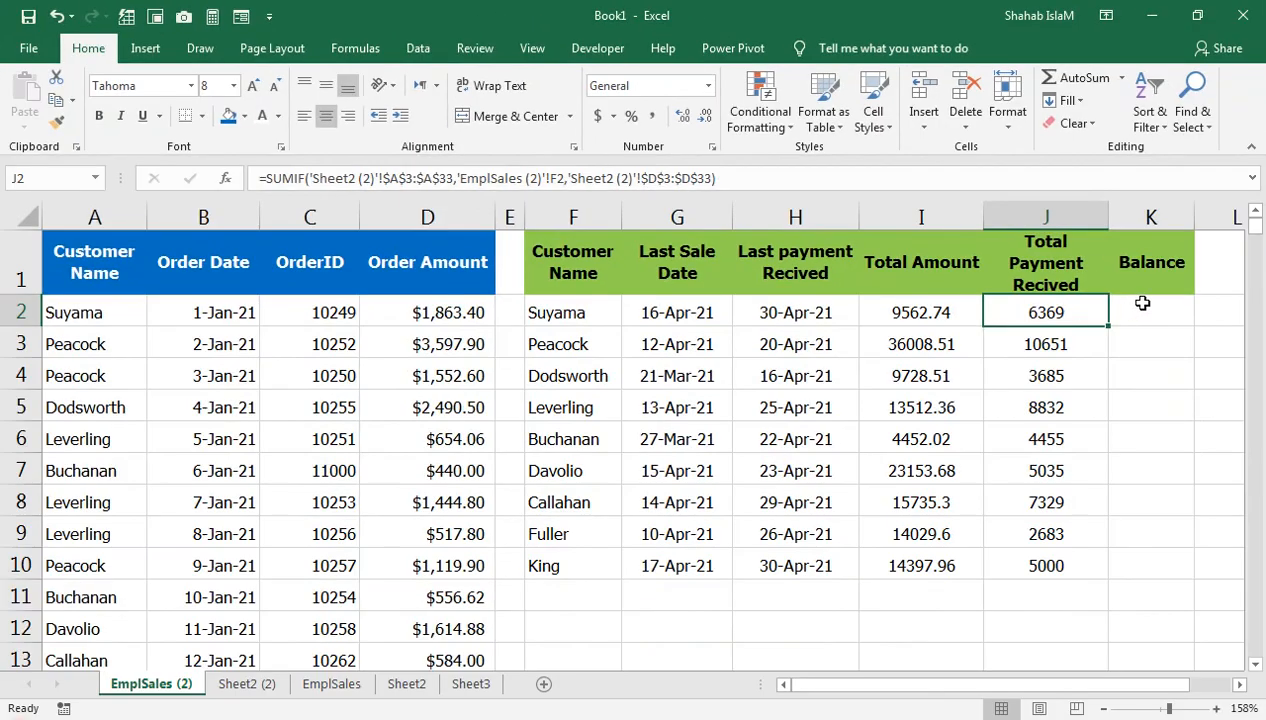
- Enter =I2-J2 in Balance cell K2 to subtract the payments received from the total amount
left_click(1142, 303)
type("=")
key("Left")
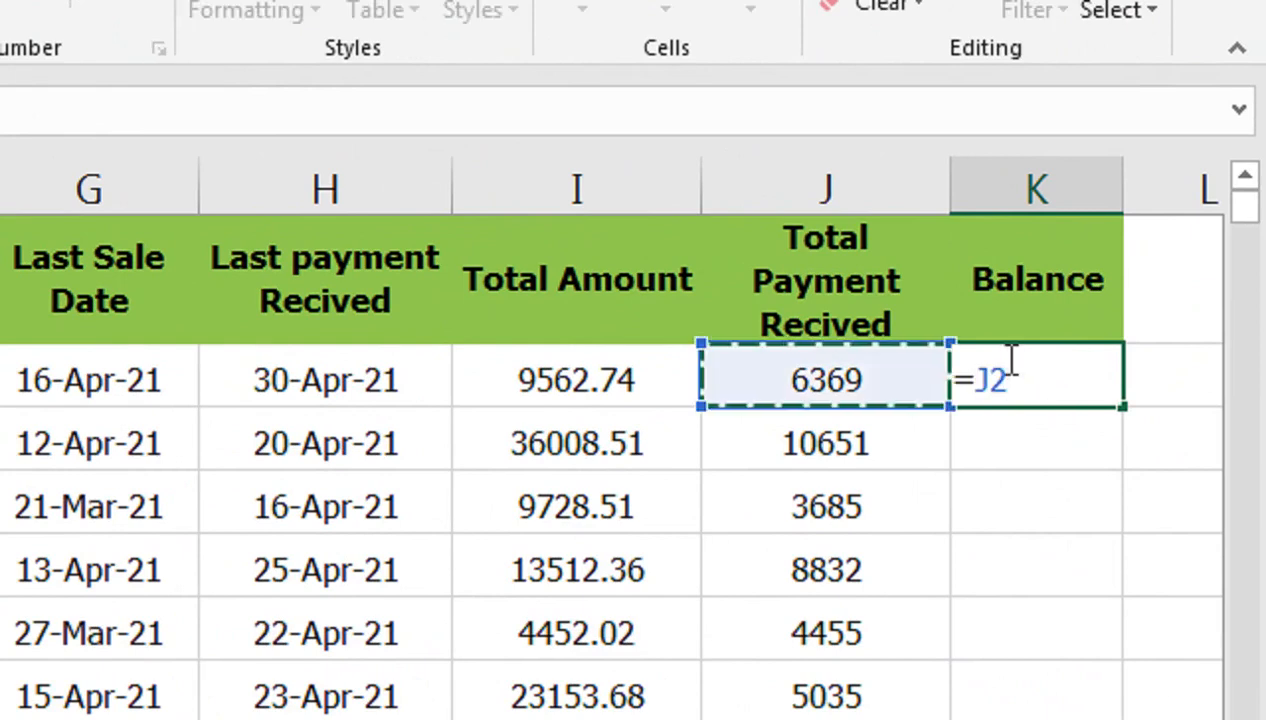
key("Left")
type("-")
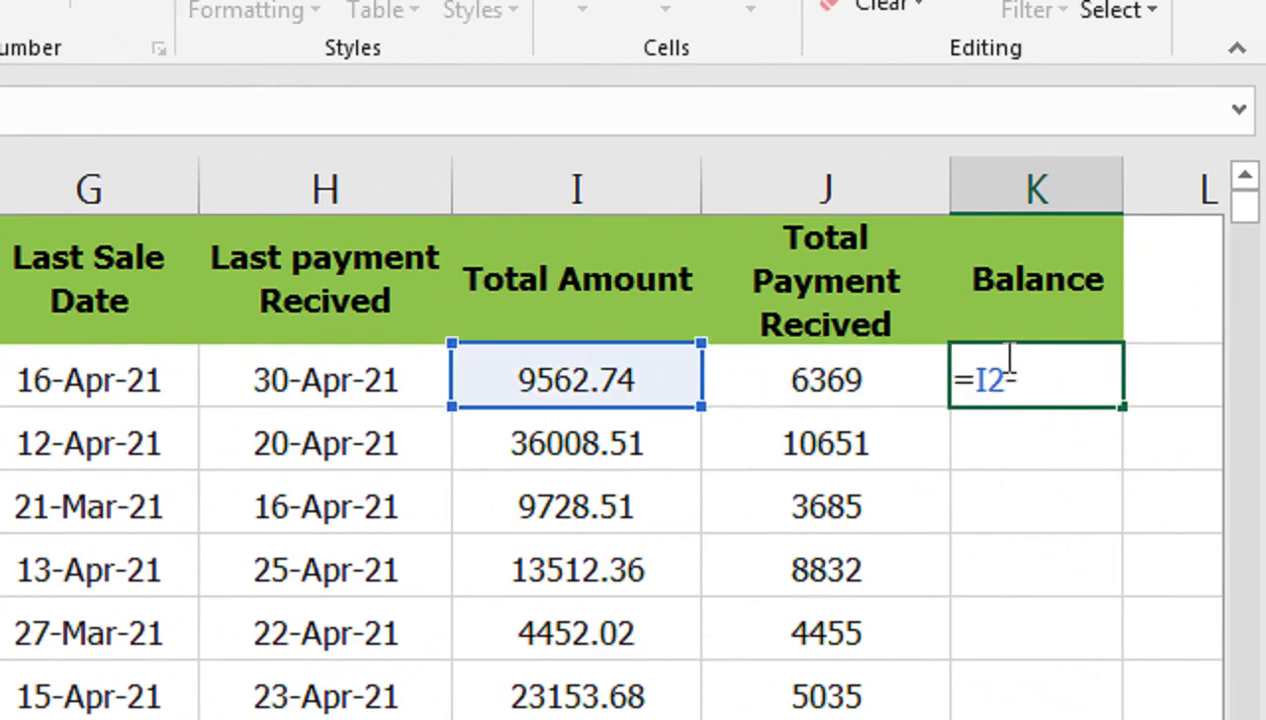
type("-")
key("Left")
key("Return")
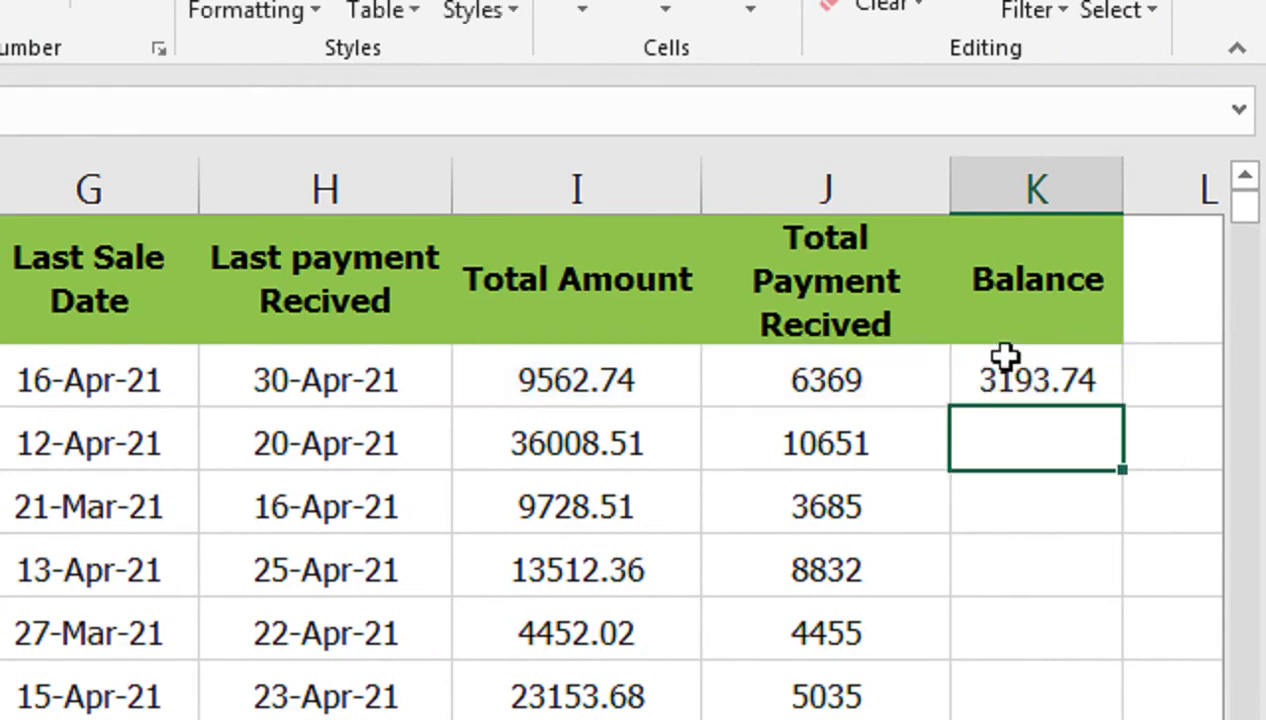
- Fill the K2 balance formula down through K10
left_click(1005, 365)
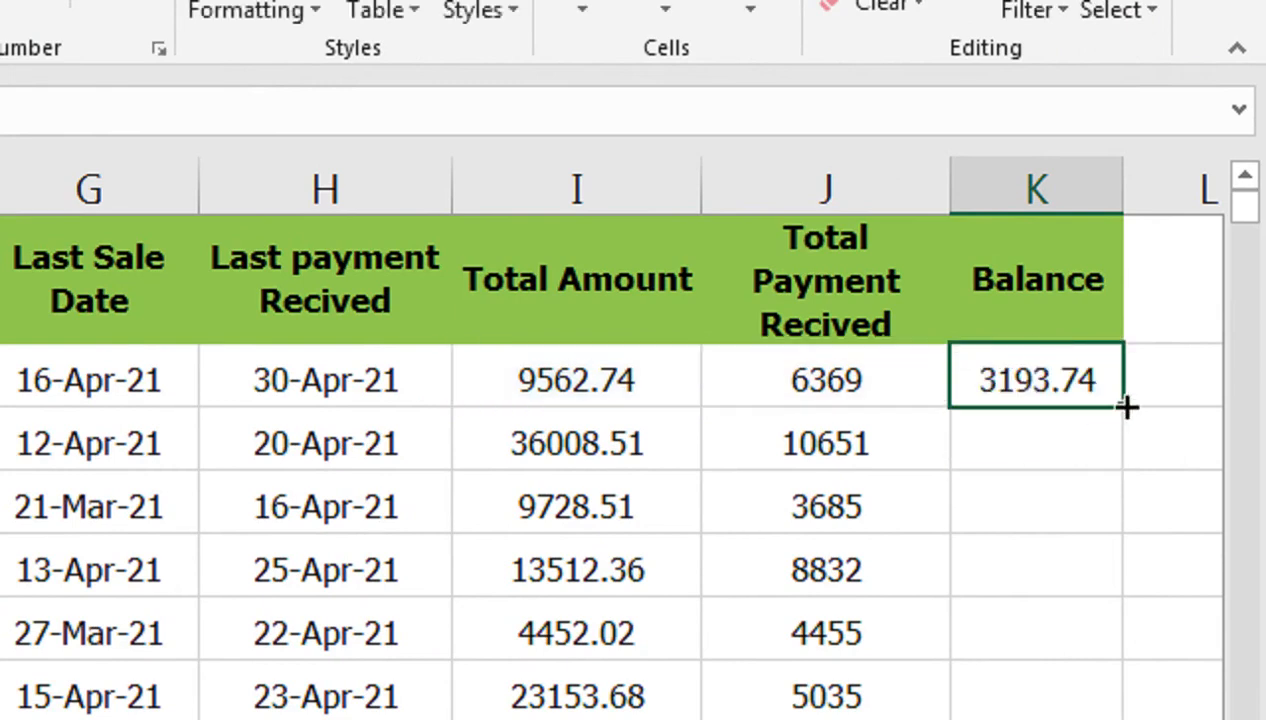
left_click_drag(1124, 408, 1086, 685)
left_click_drag(1086, 638, 1084, 719)
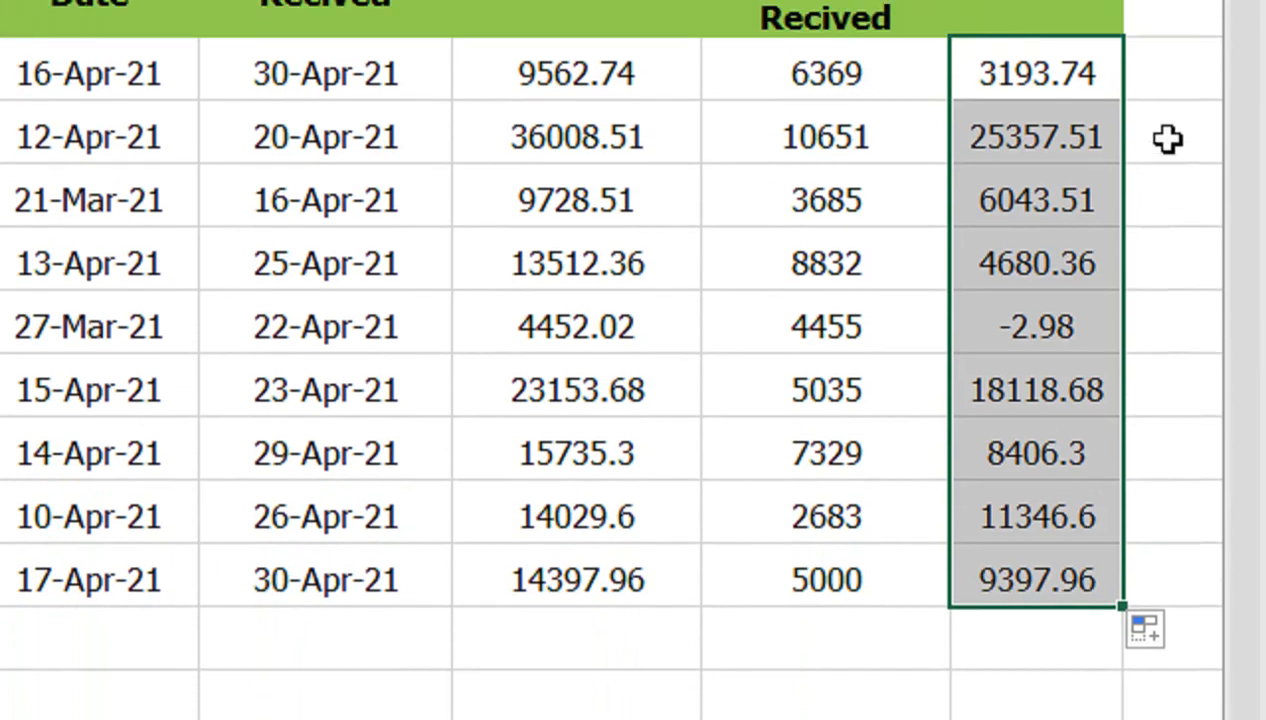
left_click(1038, 410)
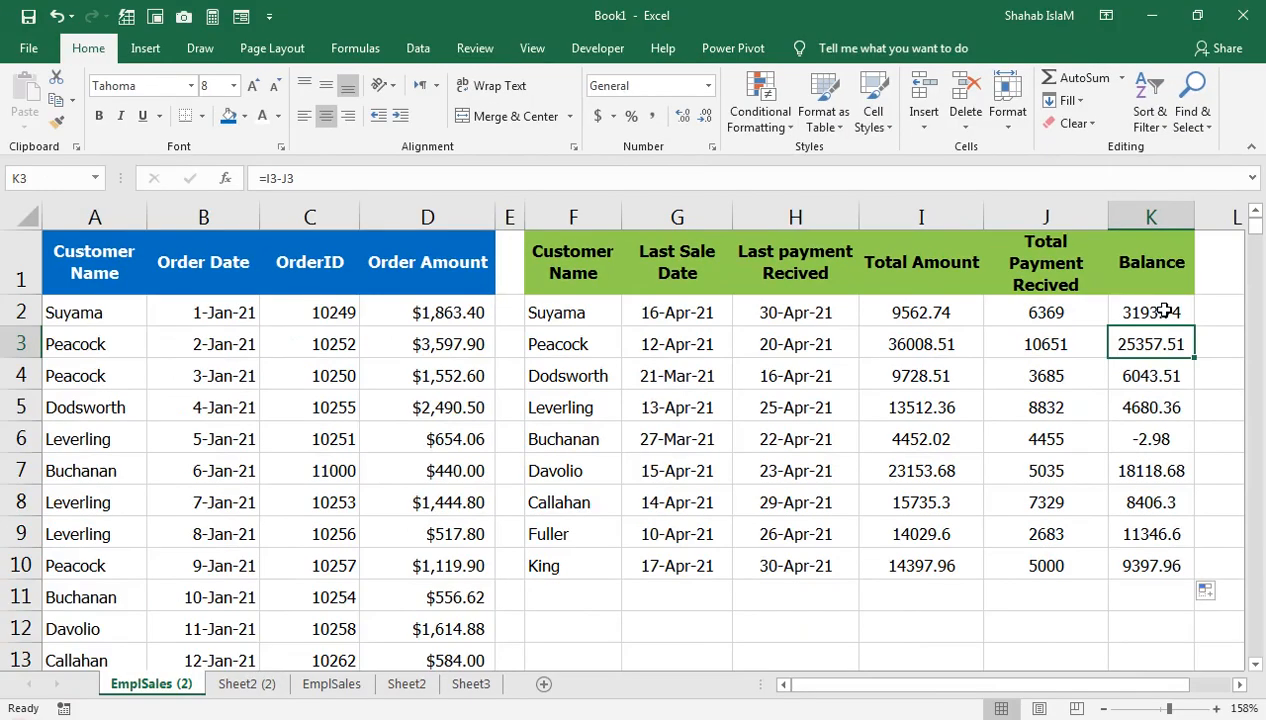
- Add the column headers NOS in L1 and NOPR in M1 of the summary table
left_click(1240, 690)
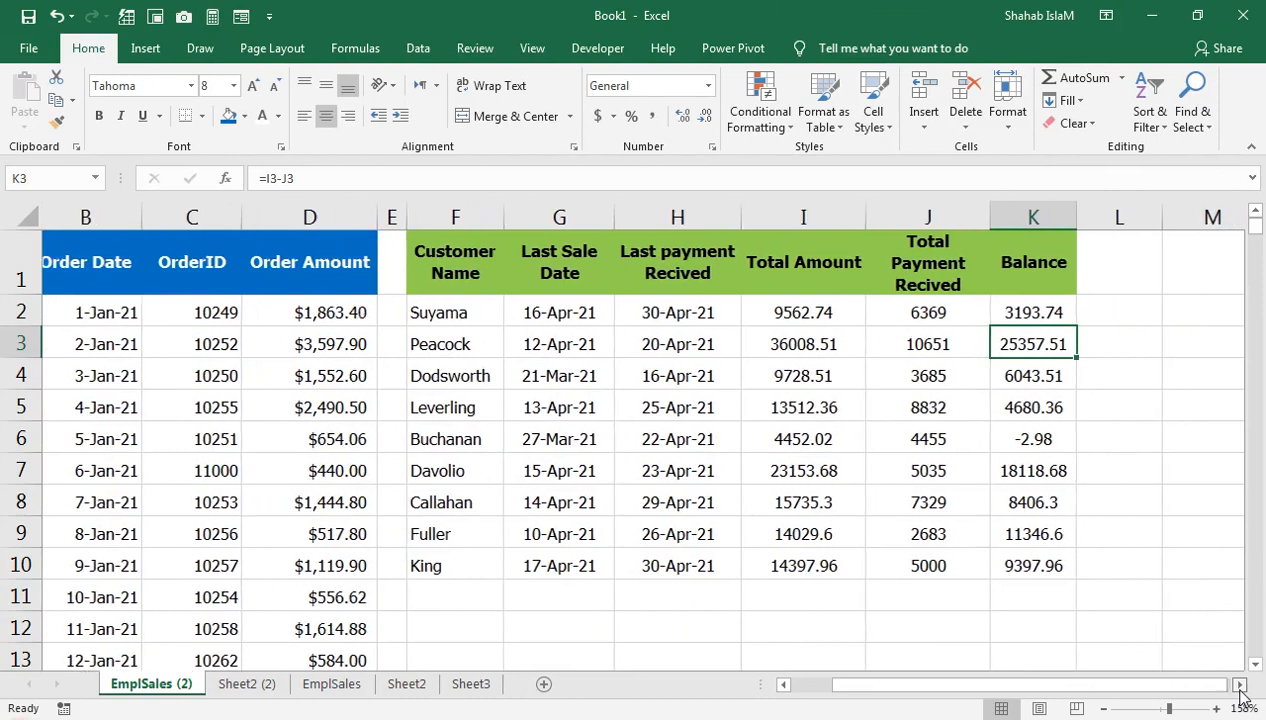
left_click(1126, 270)
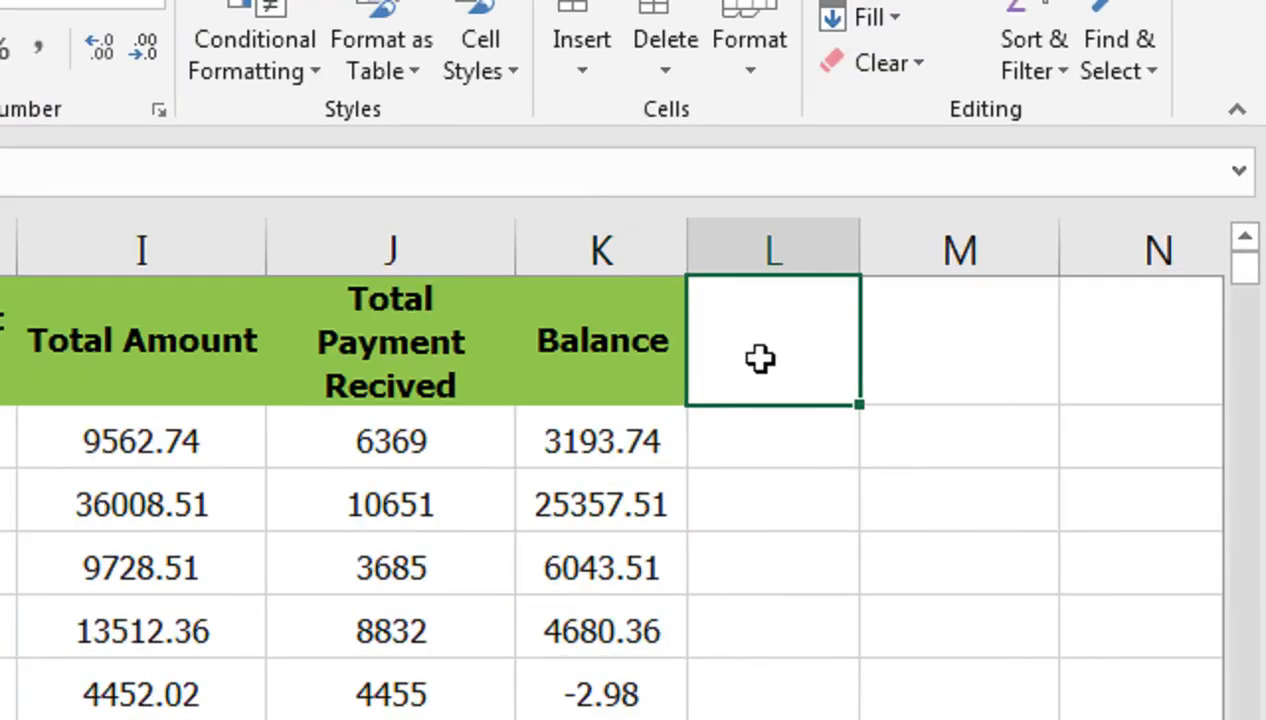
type("NOS")
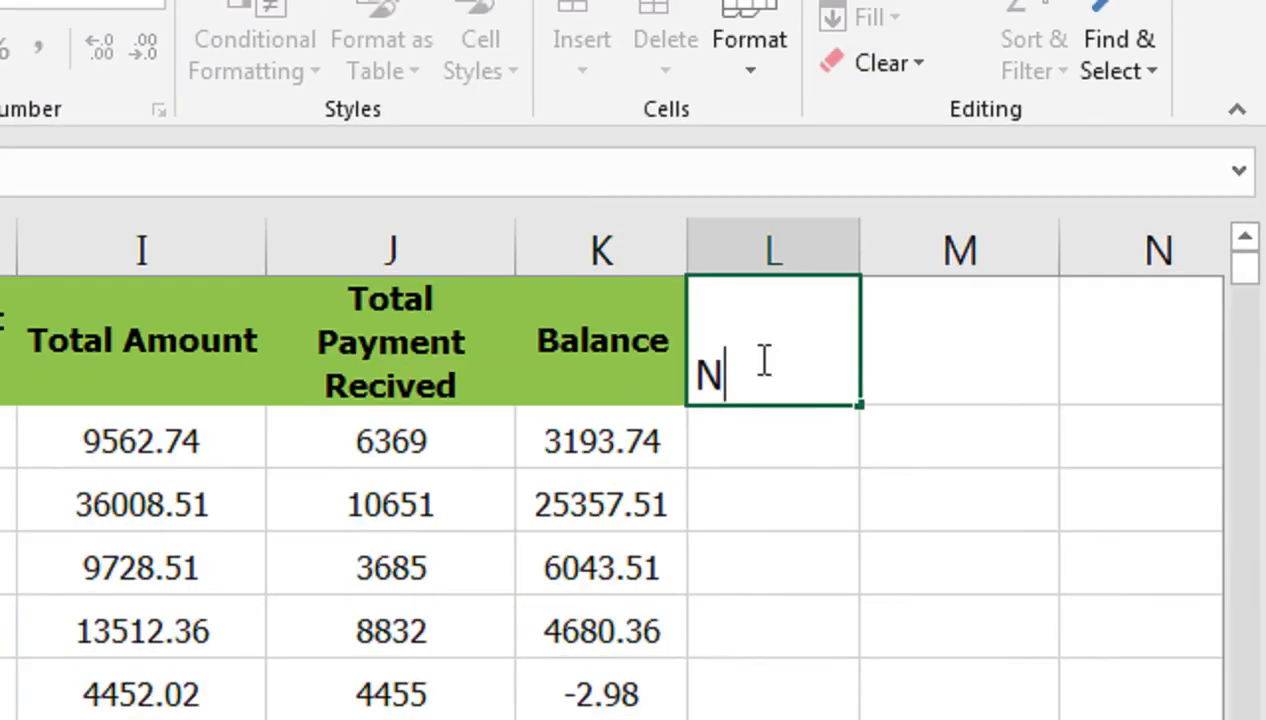
key("Tab")
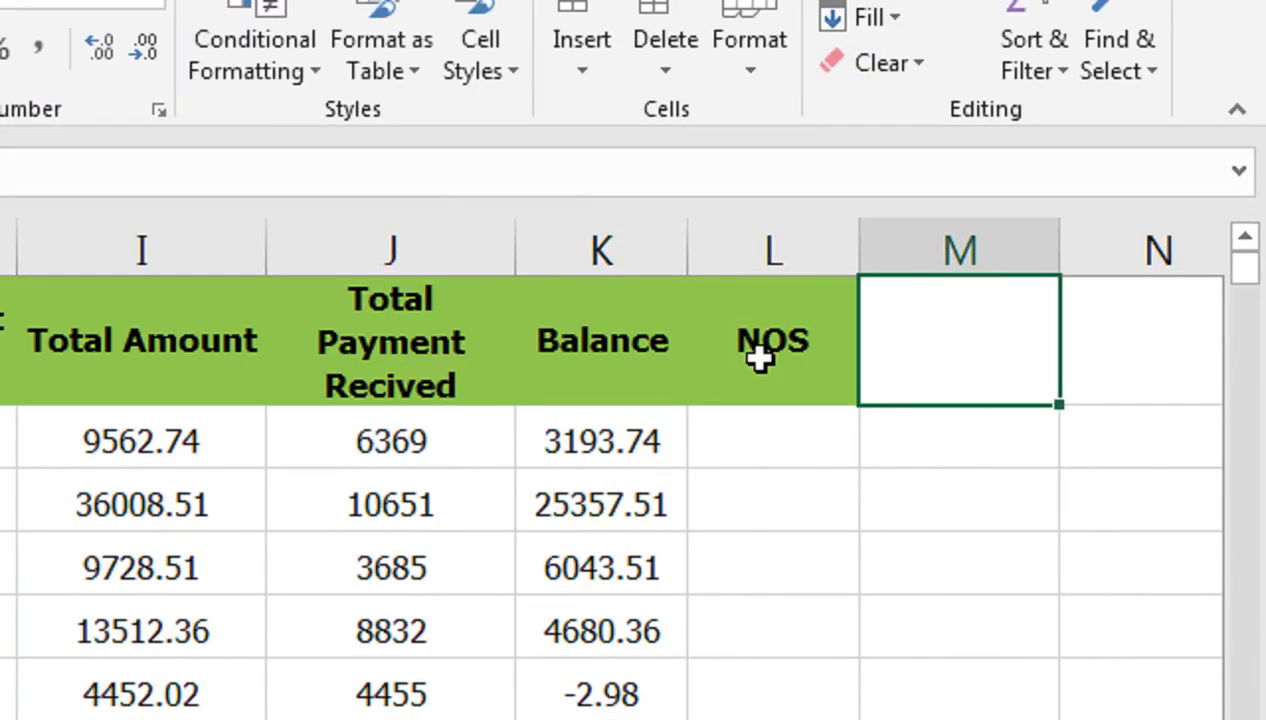
type("NOPR")
key("Return")
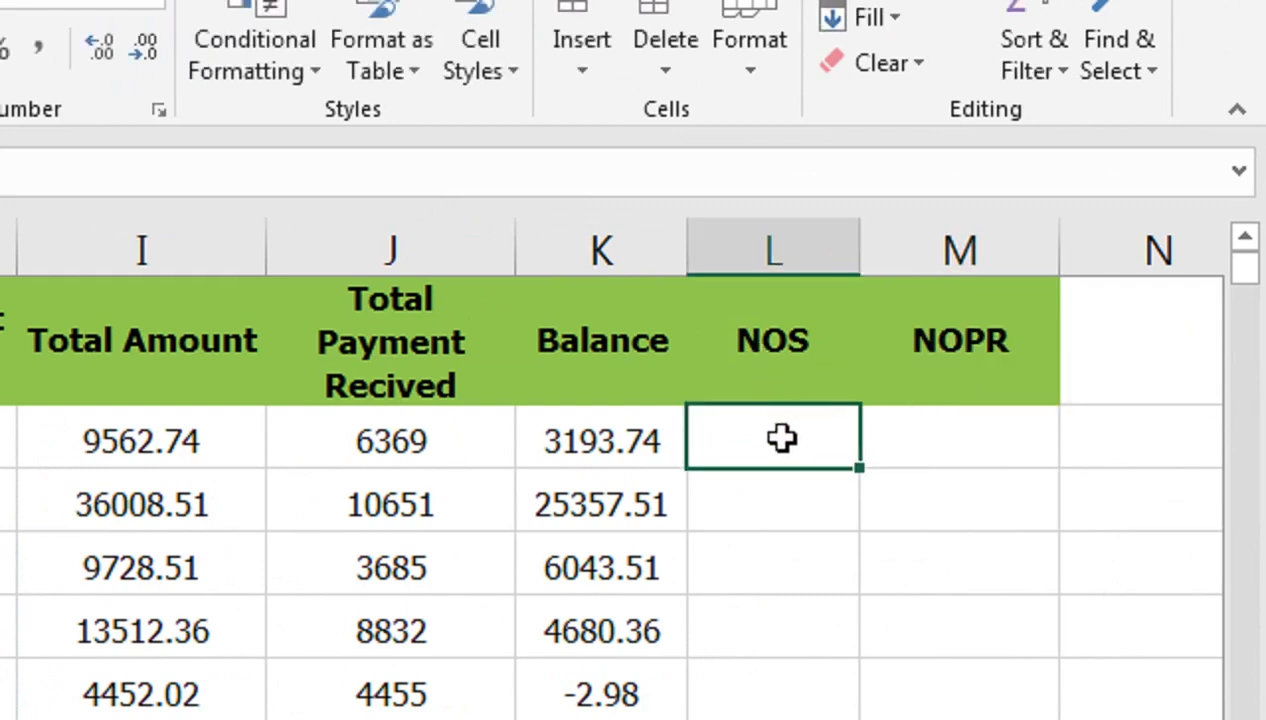
- Start a COUNTIF formula in NOS cell L2 with the absolute customer name range $A$2:$A$108
type("=COUNIT")
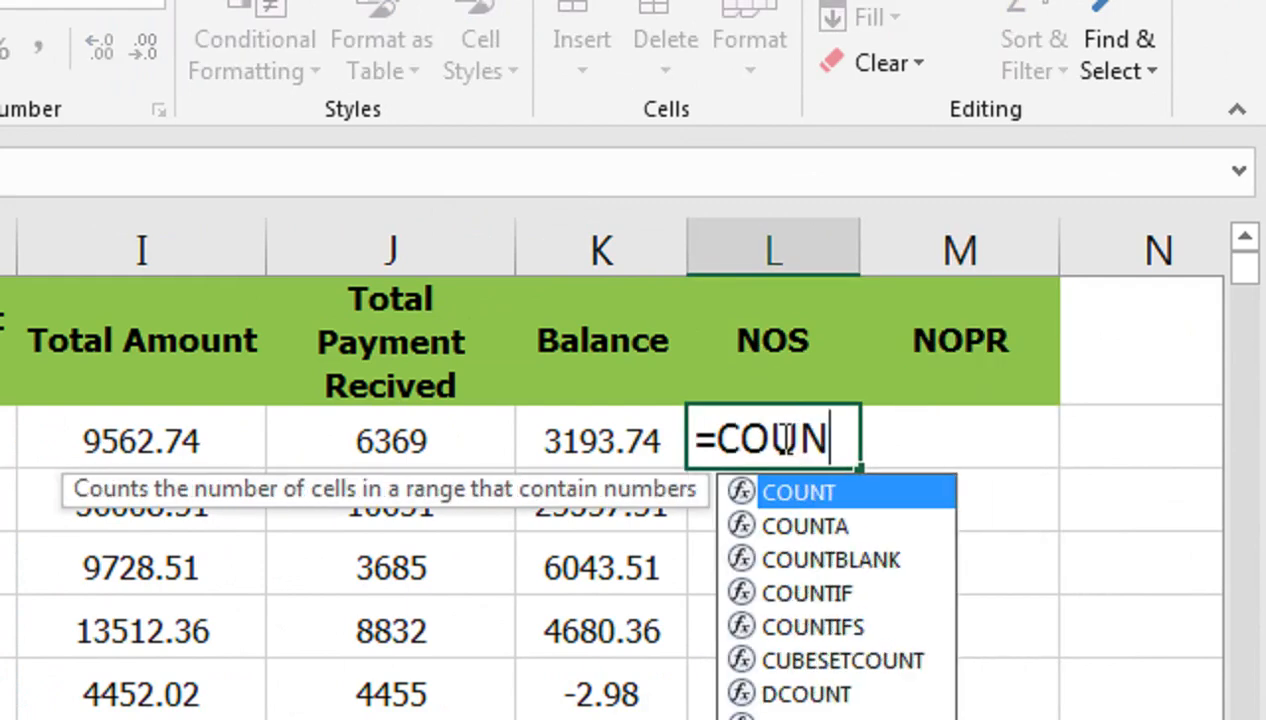
key("BackSpace")
key("BackSpace")
key("Down")
key("Down")
key("Tab")
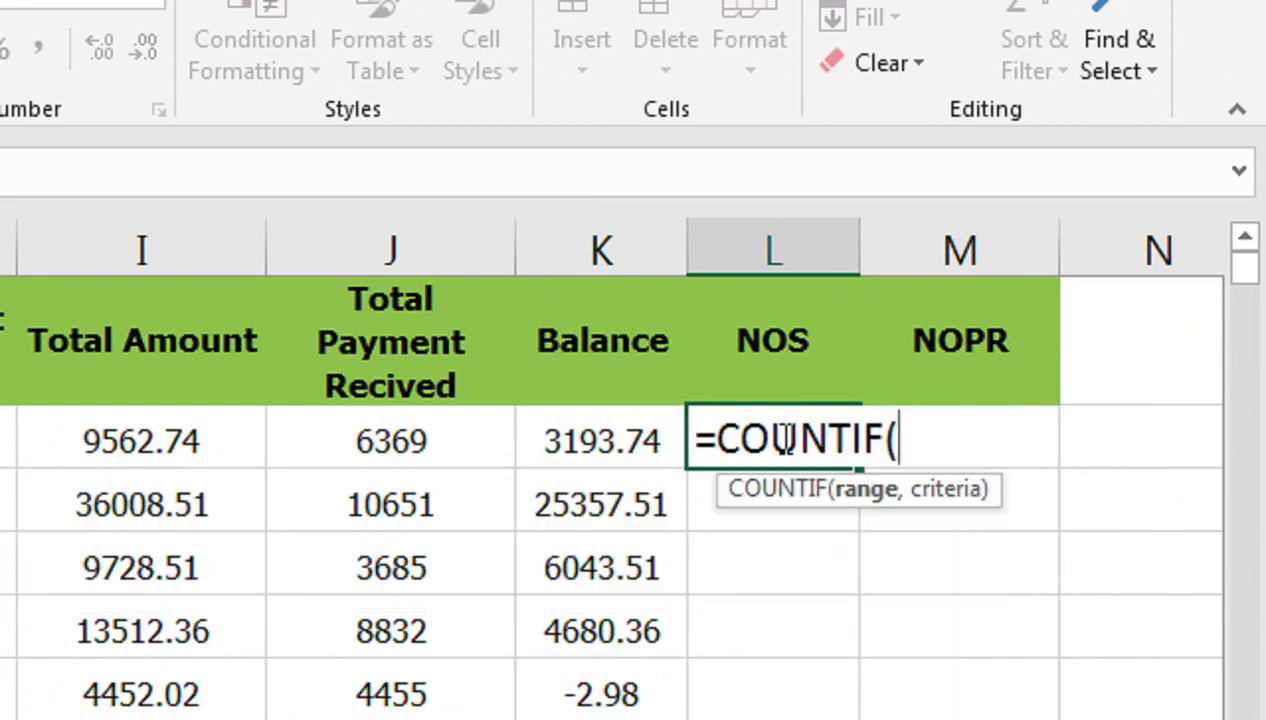
key("Left")
key("Left")
key("Left")
key("Left")
key("Left")
key("Left")
key("Left")
key("Left")
key("Left")
key("Left")
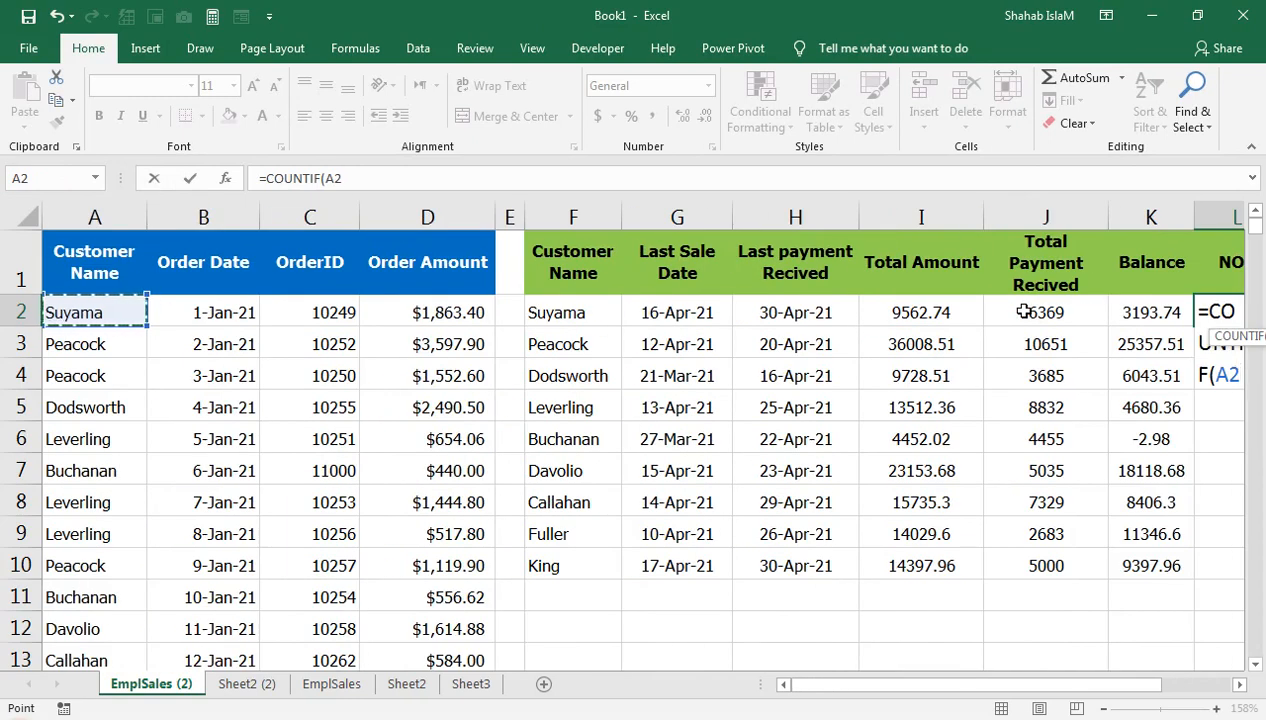
key("ctrl+shift+Down")
key("F4")
- Set customer cell F2 as the criteria and complete the L2 formula as =COUNTIF($A$2:$A$108,F2)
type(",")
key("Left")
key("Left")
key("Left")
key("Left")
key("Left")
key("Left")
key("Left")
key("Left")
key("Left")
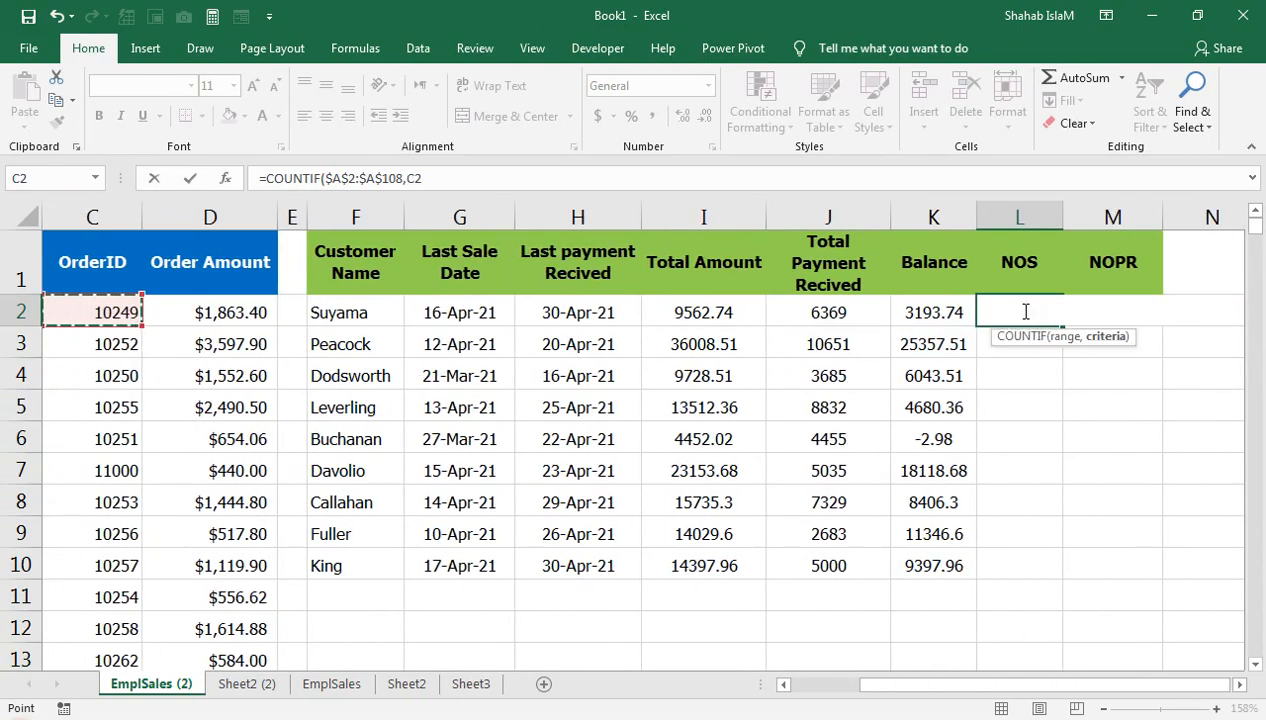
key("Right")
key("Right")
key("Right")
type(")")
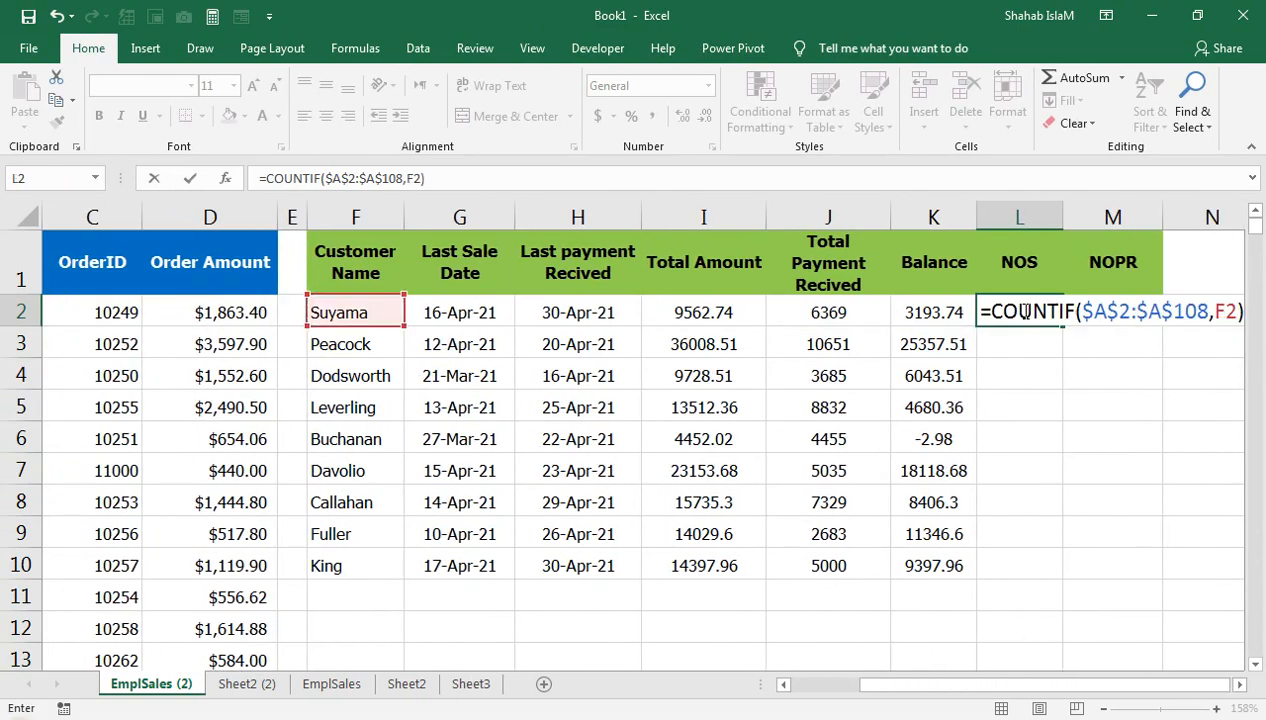
key("Return")
- Fill the L2 COUNTIF formula down through L10
left_click(1025, 312)
key("shift+Down")
key("shift+Down")
key("shift+Down")
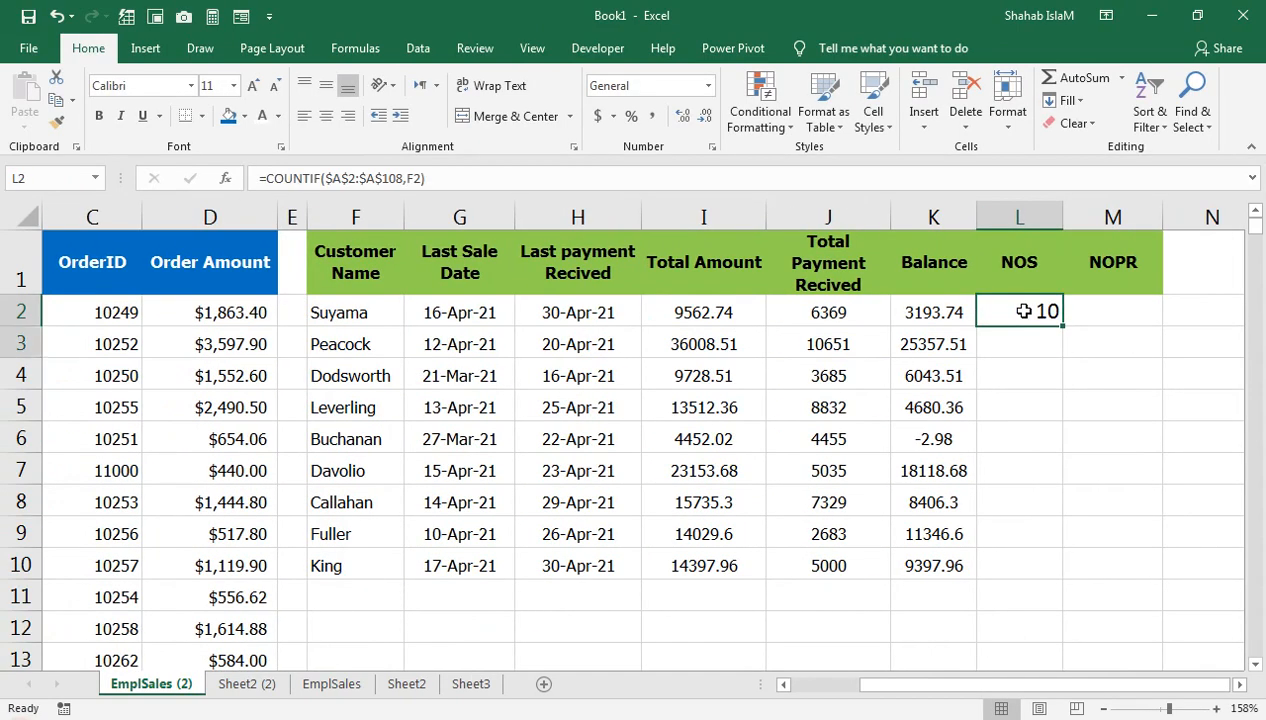
key("shift+Down")
key("shift+Down")
key("shift+Down")
key("shift+Down")
key("shift+Down")
key("shift+Down")
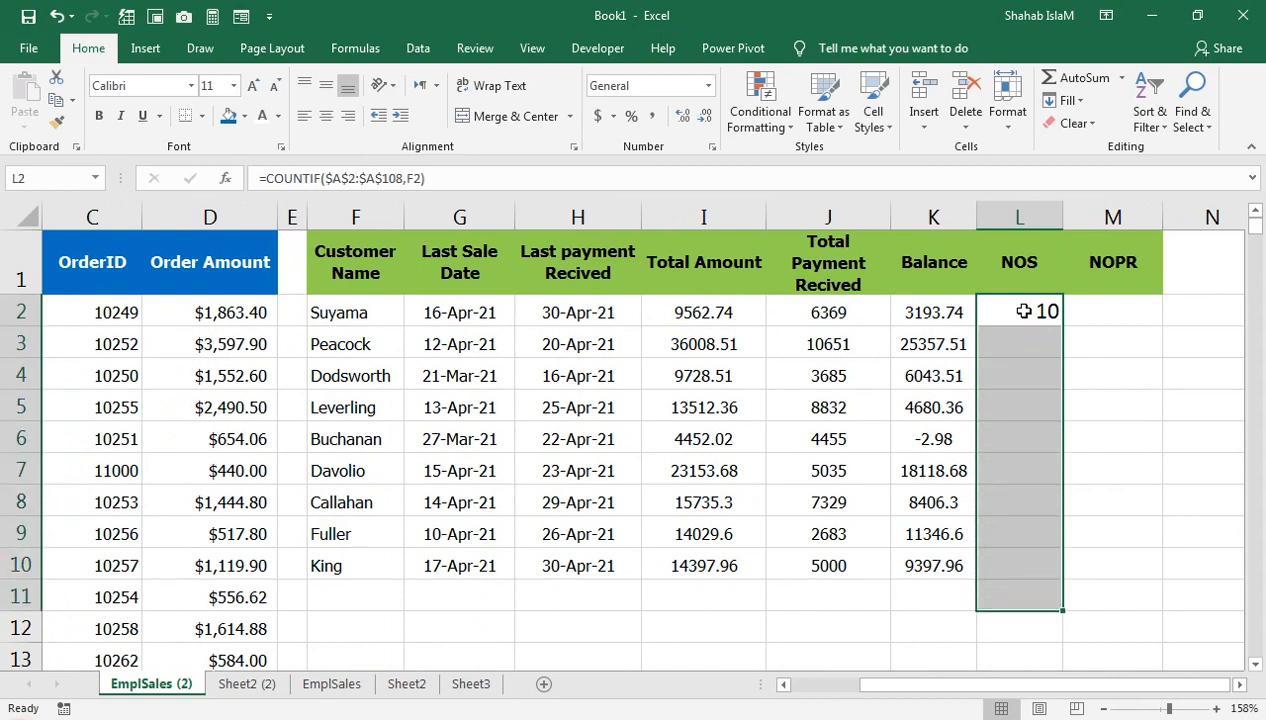
key("shift+Up")
key("ctrl+d")
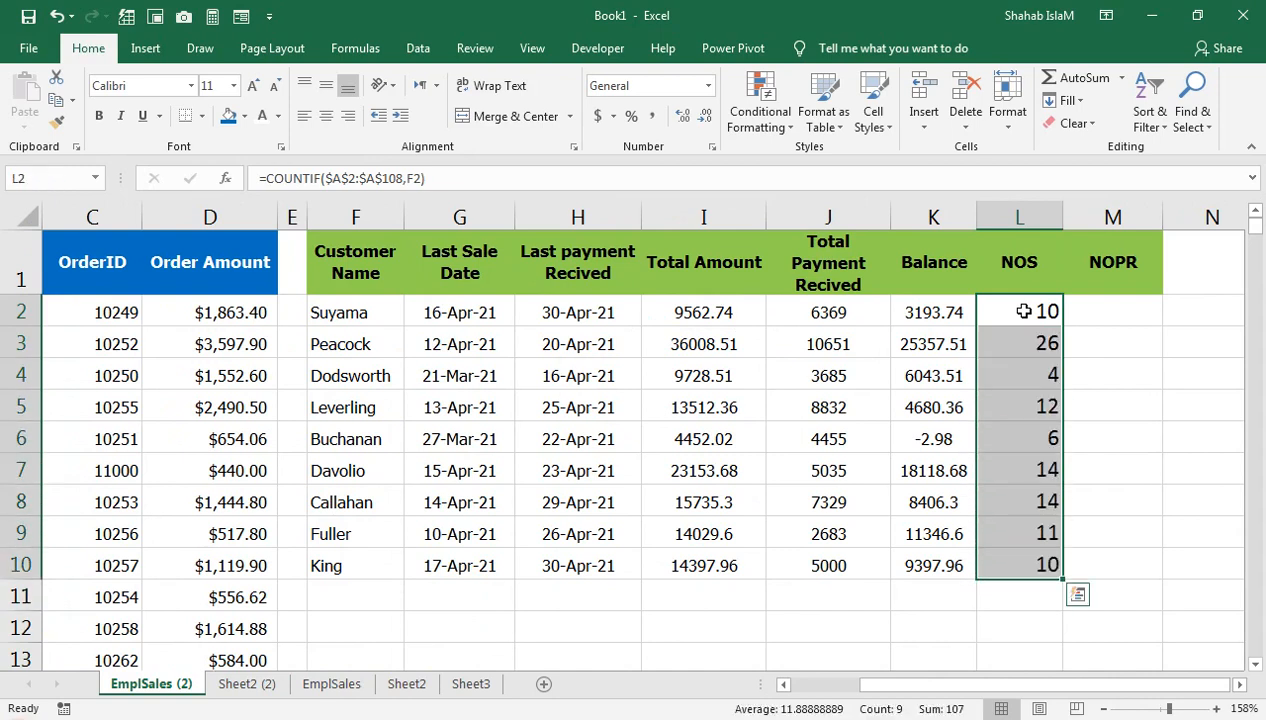
left_click(1117, 316)
left_click_drag(460, 405, 30, 407)
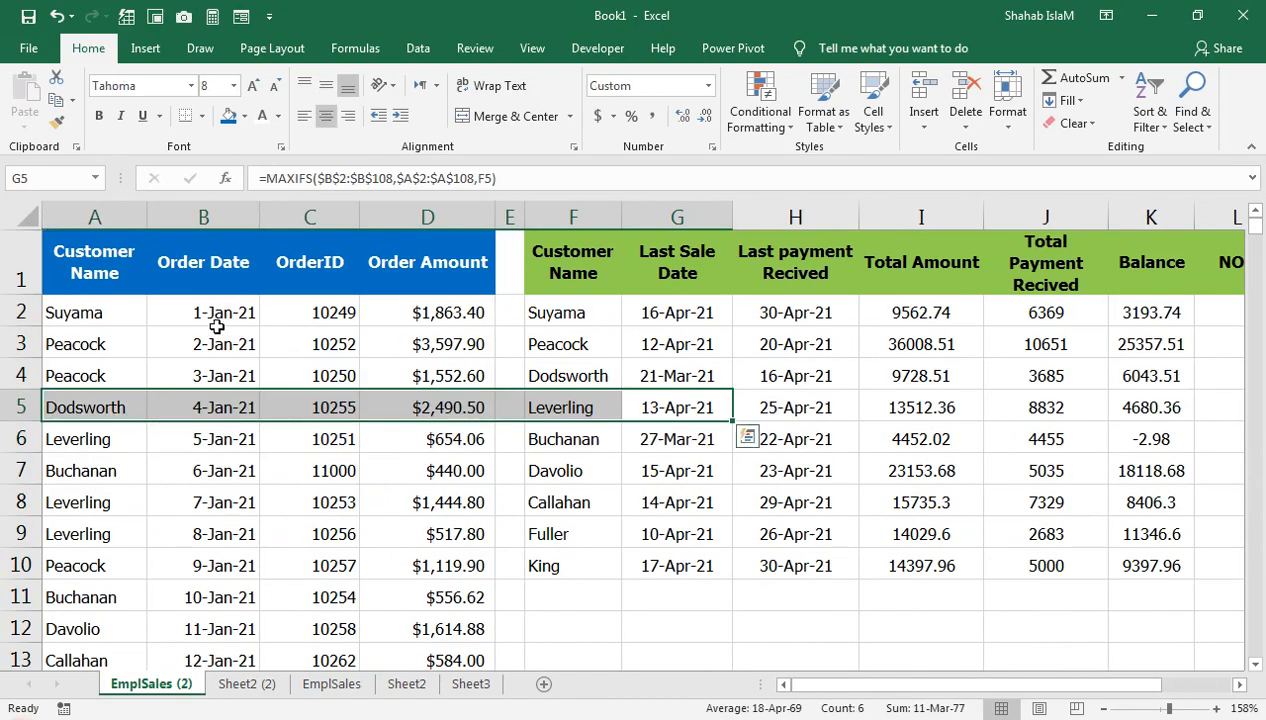
left_click_drag(661, 319, 1200, 252)
- Start a COUNTIF formula in NOPR cell M2 with the absolute payment customer range 'Sheet2 (2)'!$A$3:$A$33
left_click(976, 303)
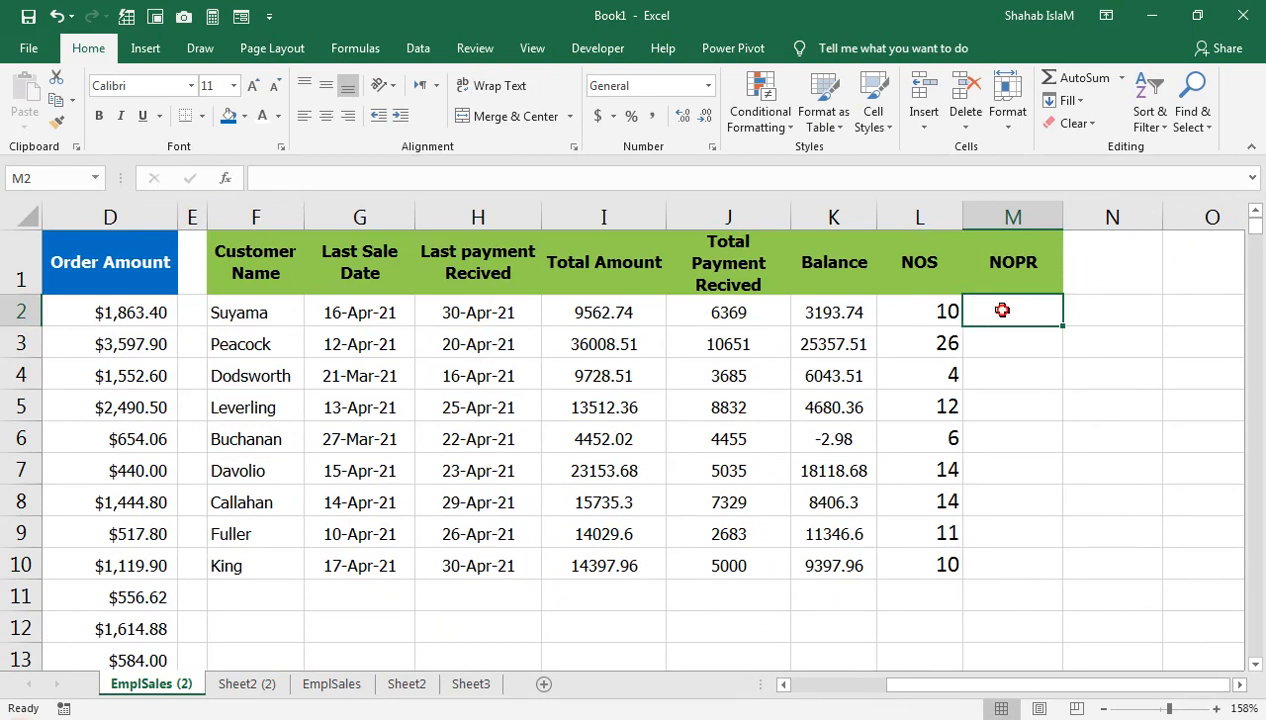
type("=COUUNT")
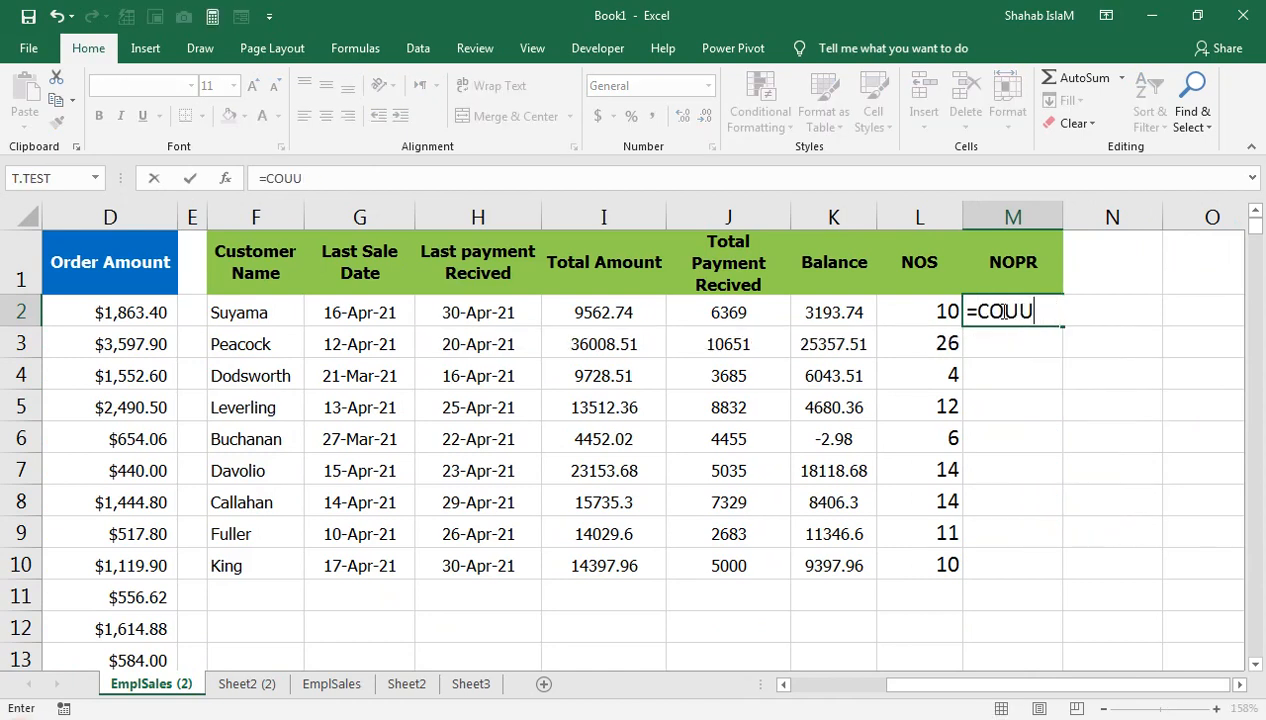
key("BackSpace")
type("N")
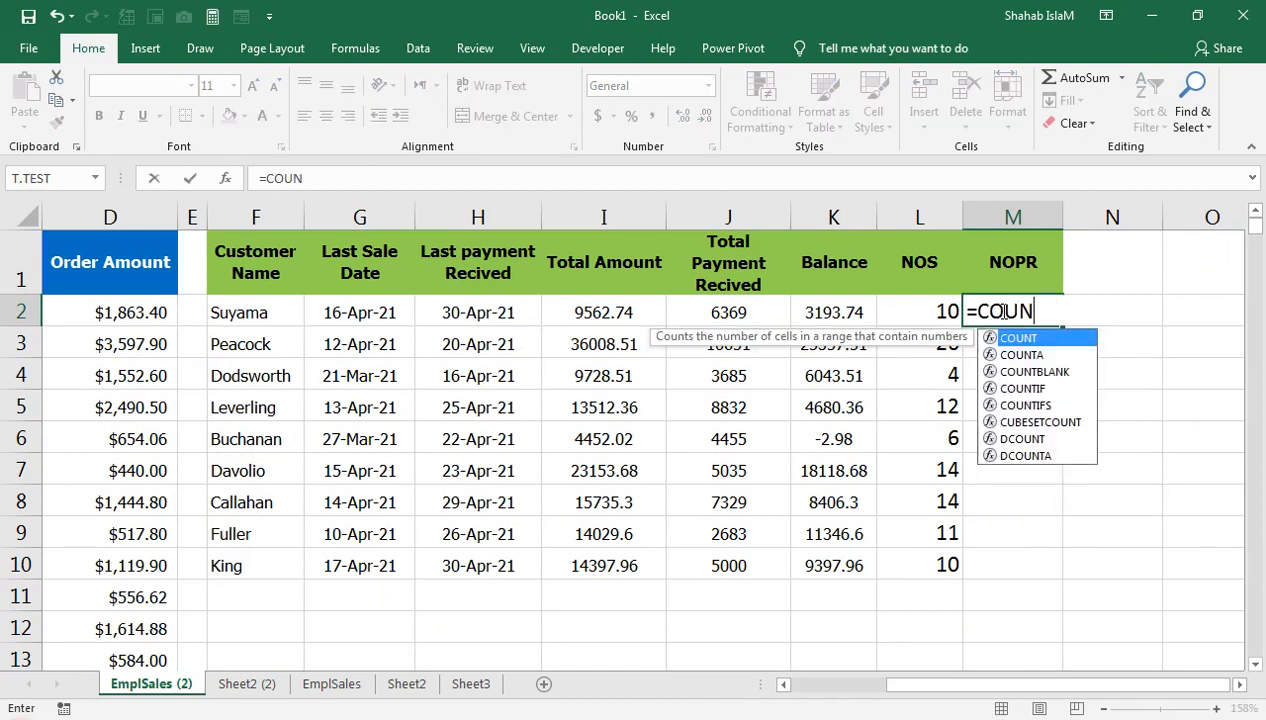
key("Down")
key("Down")
key("Down")
key("Tab")
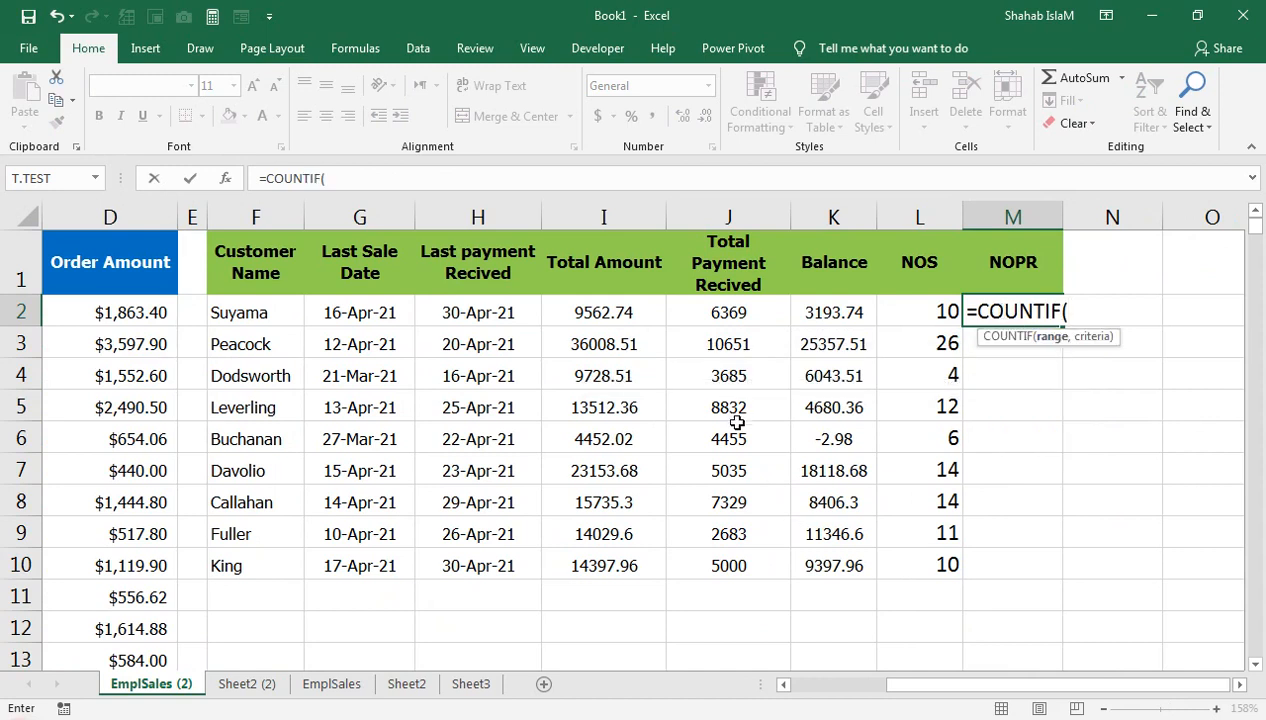
left_click(246, 684)
left_click(140, 319)
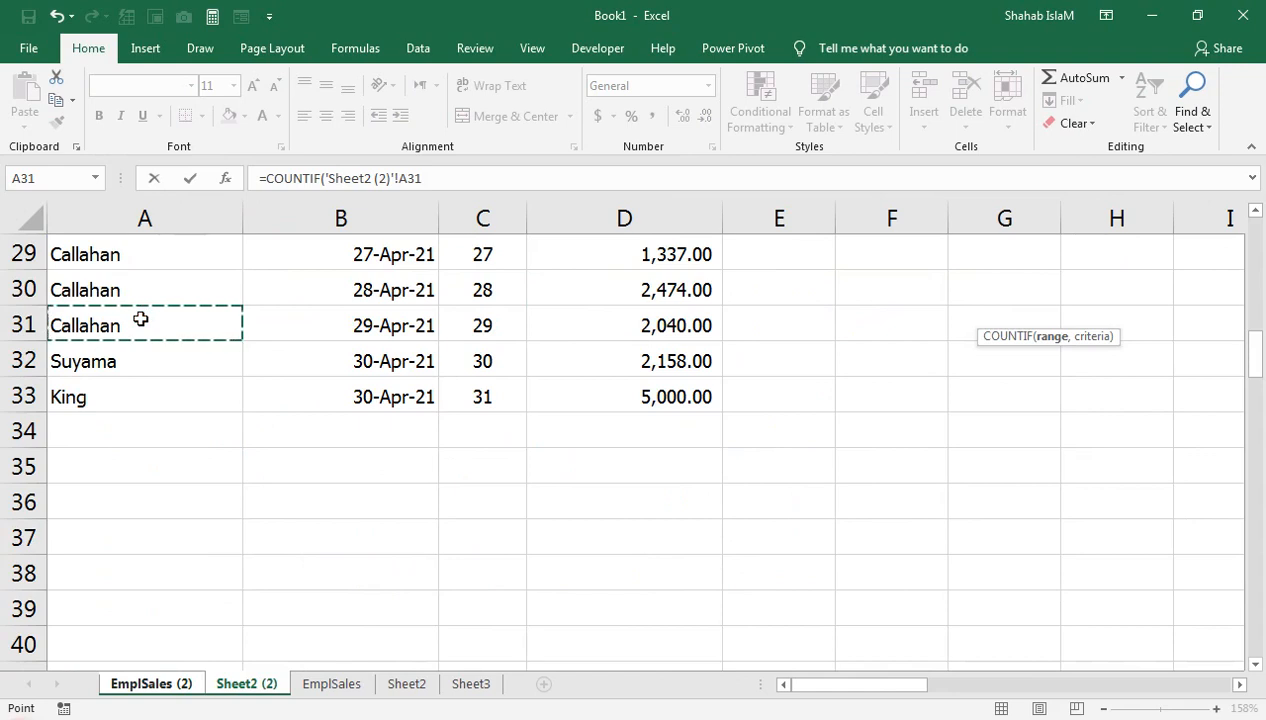
key("ctrl+Up")
key("Down")
key("Down")
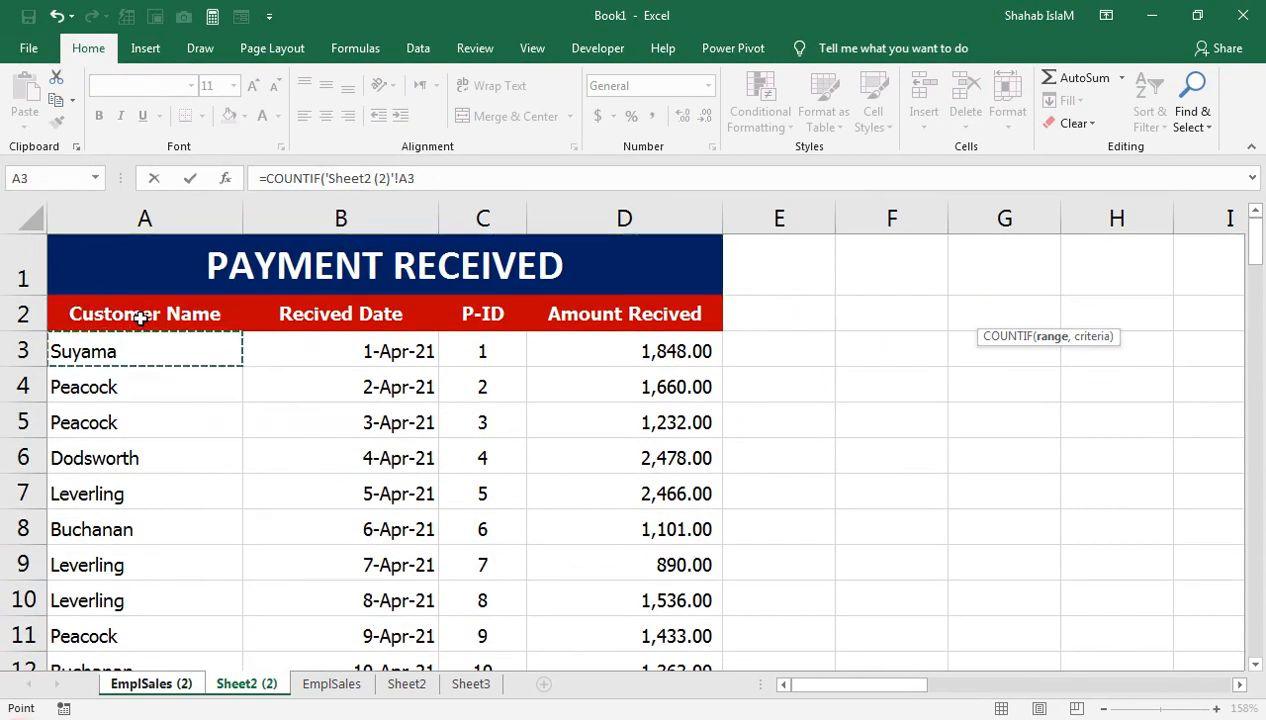
key("ctrl+shift+Down")
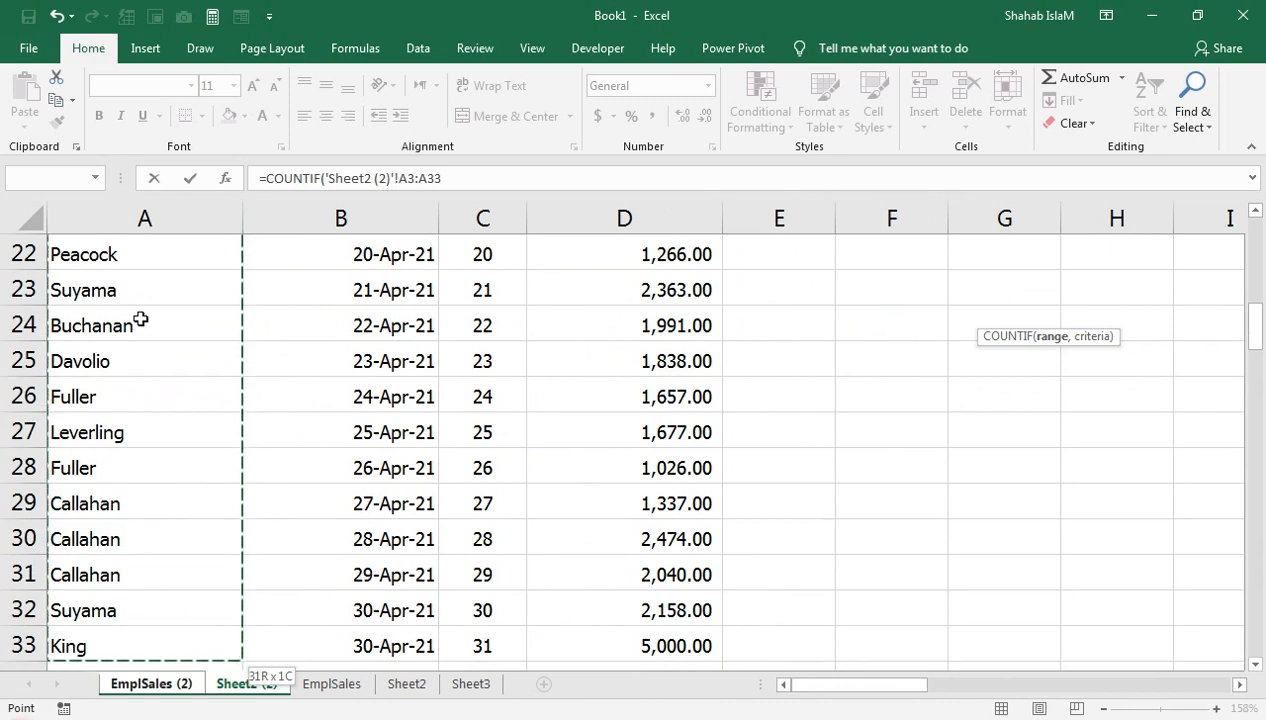
key("F4")
type(",")
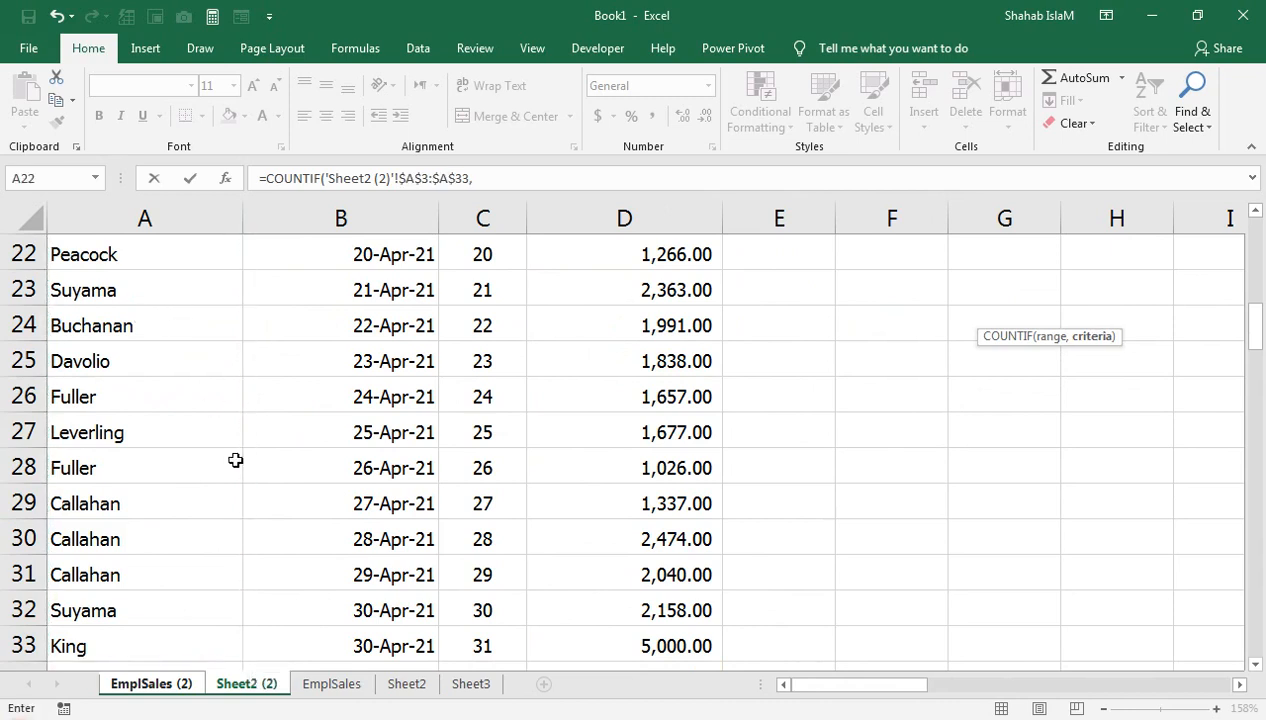
- Use cell F2 on EmplSales (2) as the criteria and complete the M2 COUNTIF formula
left_click(185, 688)
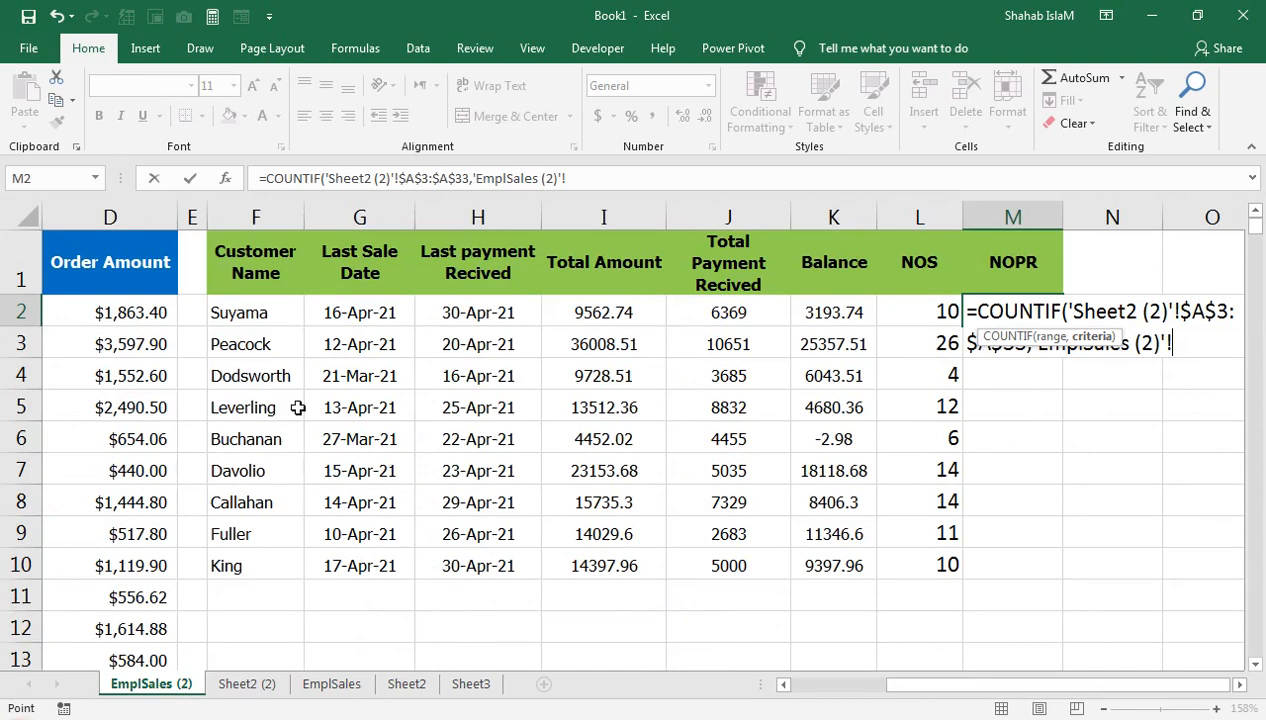
left_click(278, 315)
type(")")
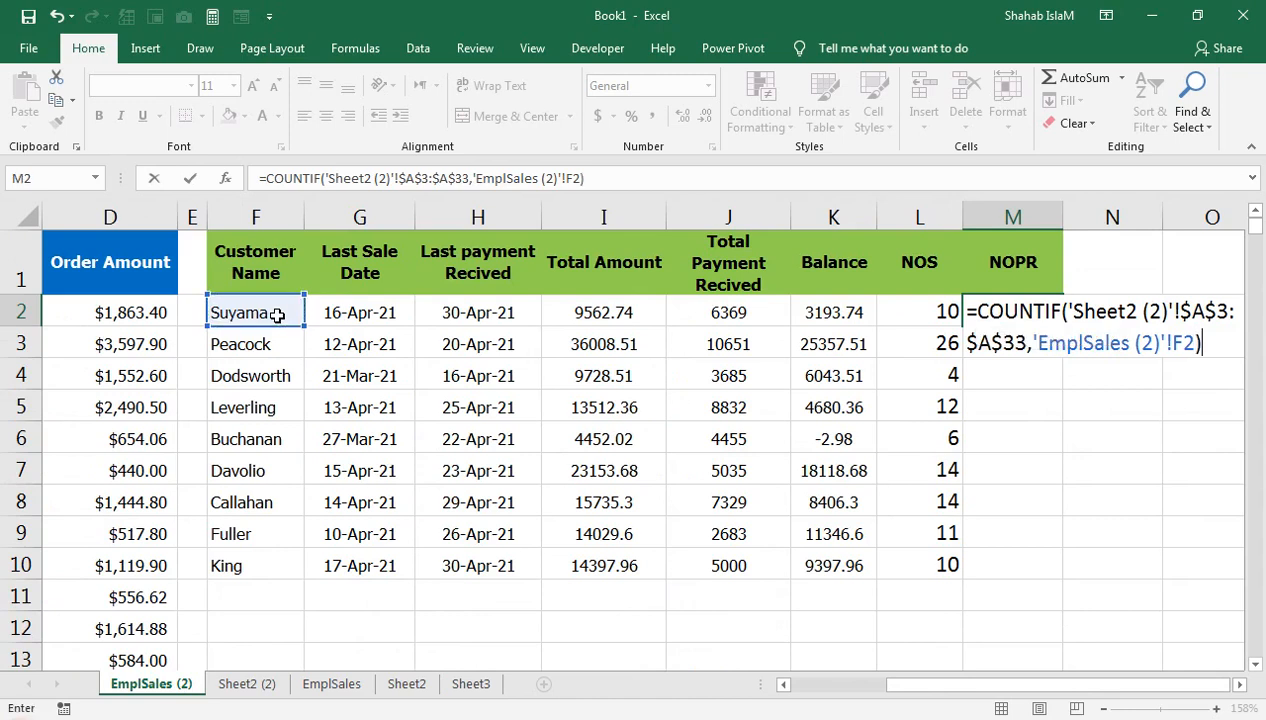
key("Return")
- Fill the M2 formula down through M10 and centre the values in L2:M10
left_click(1049, 317)
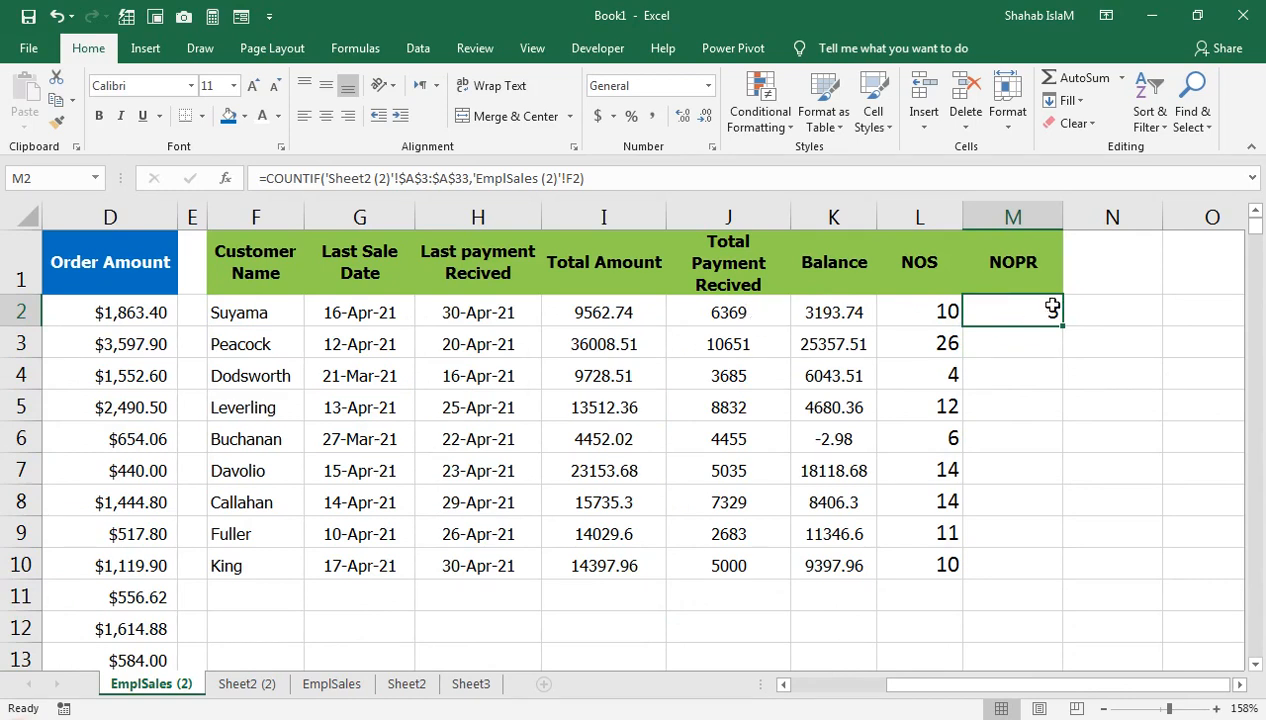
left_click_drag(1061, 327, 1055, 578)
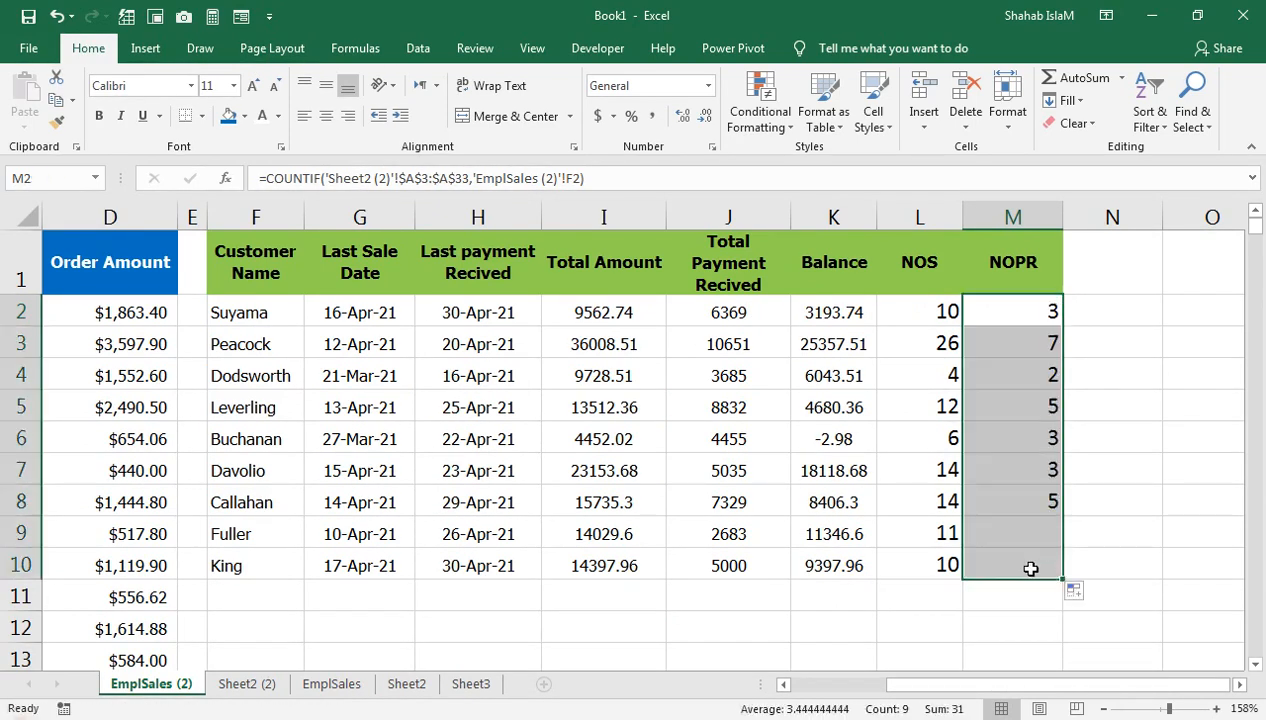
left_click_drag(919, 312, 1003, 565)
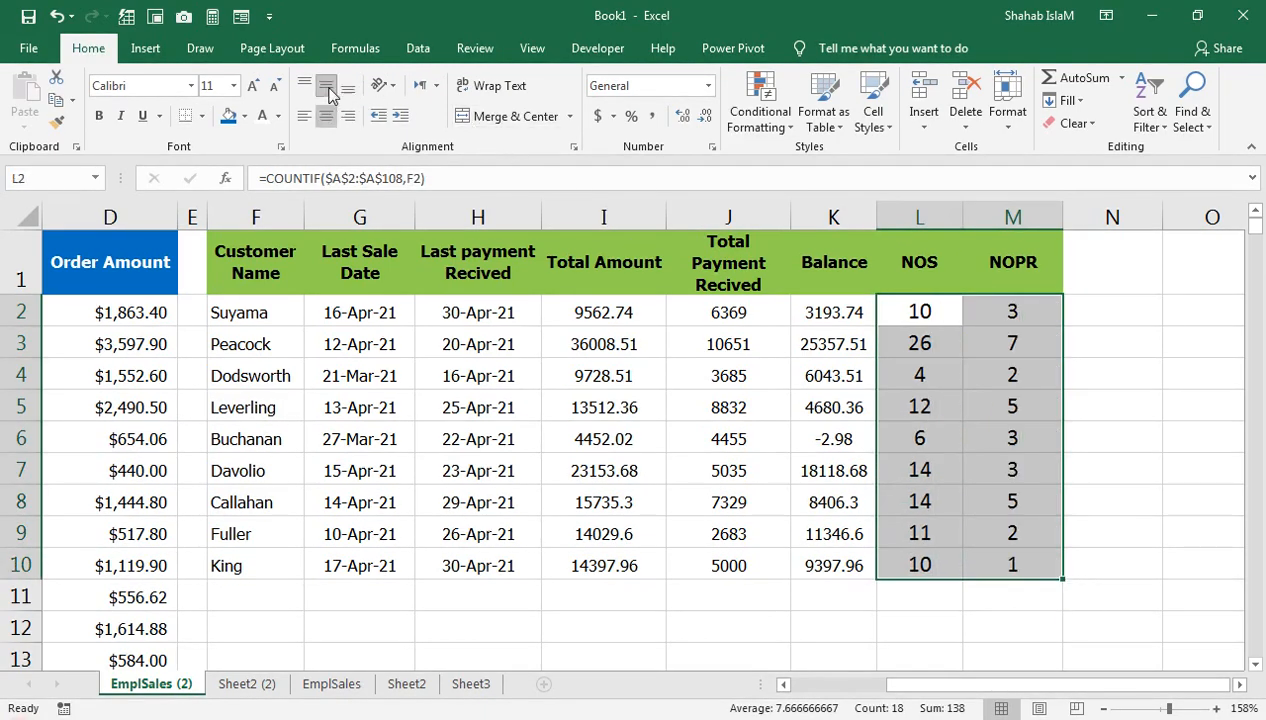
left_click(717, 440)
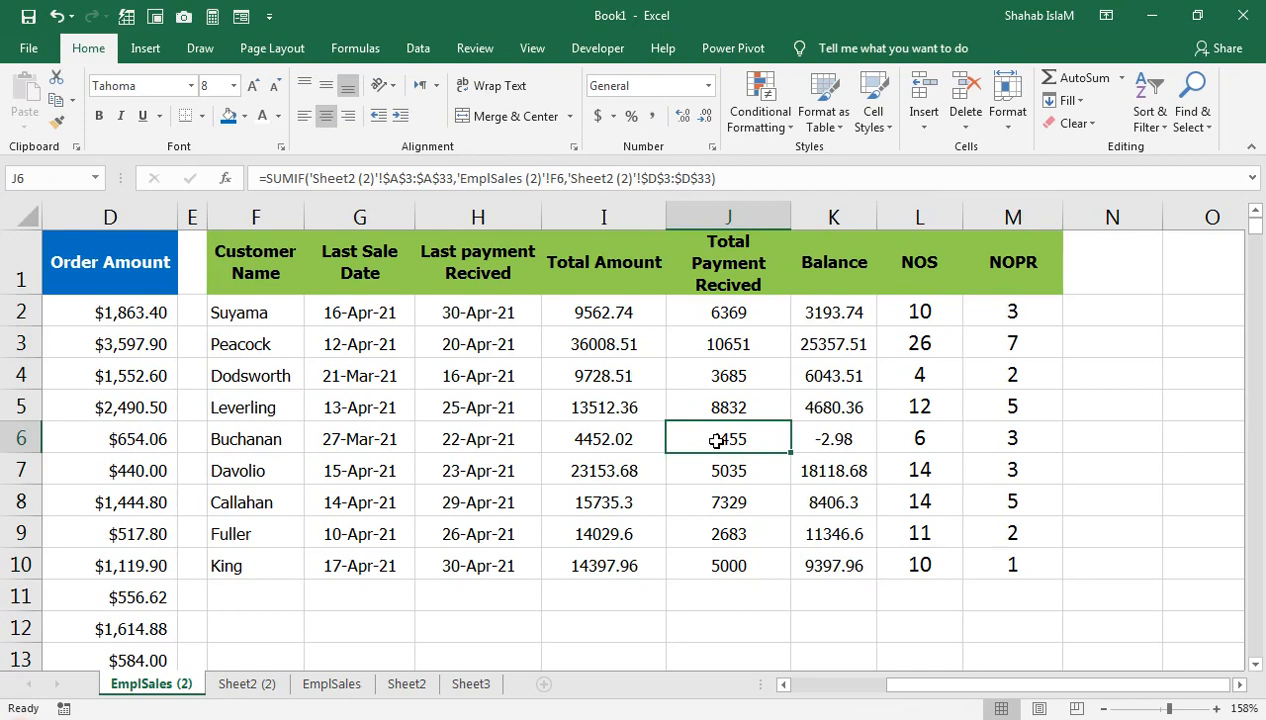
left_click(834, 262)
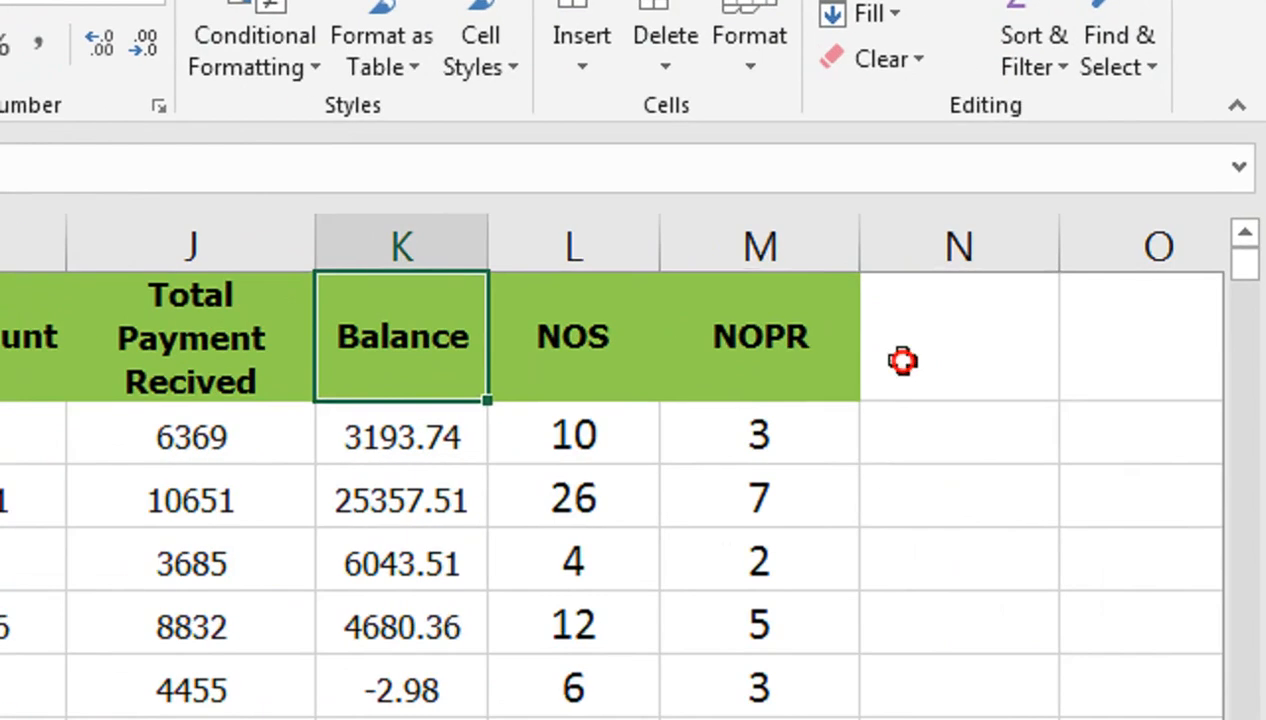
- Enter the date 1-APR in header cell N1
left_click(1084, 274)
type("1-APY")
key("BackSpace")
type("R")
key("Return")
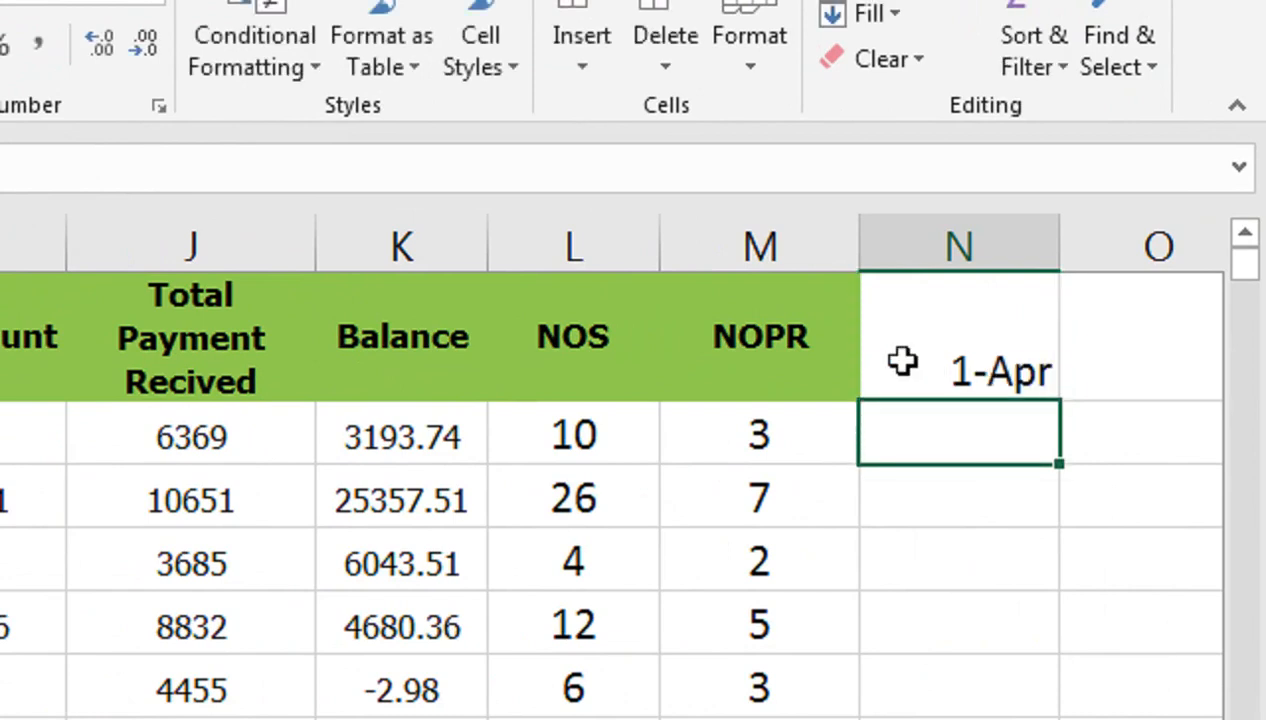
- Copy the NOPR header's formatting to N1 and apply the day-month-year date format to it
left_click(820, 347)
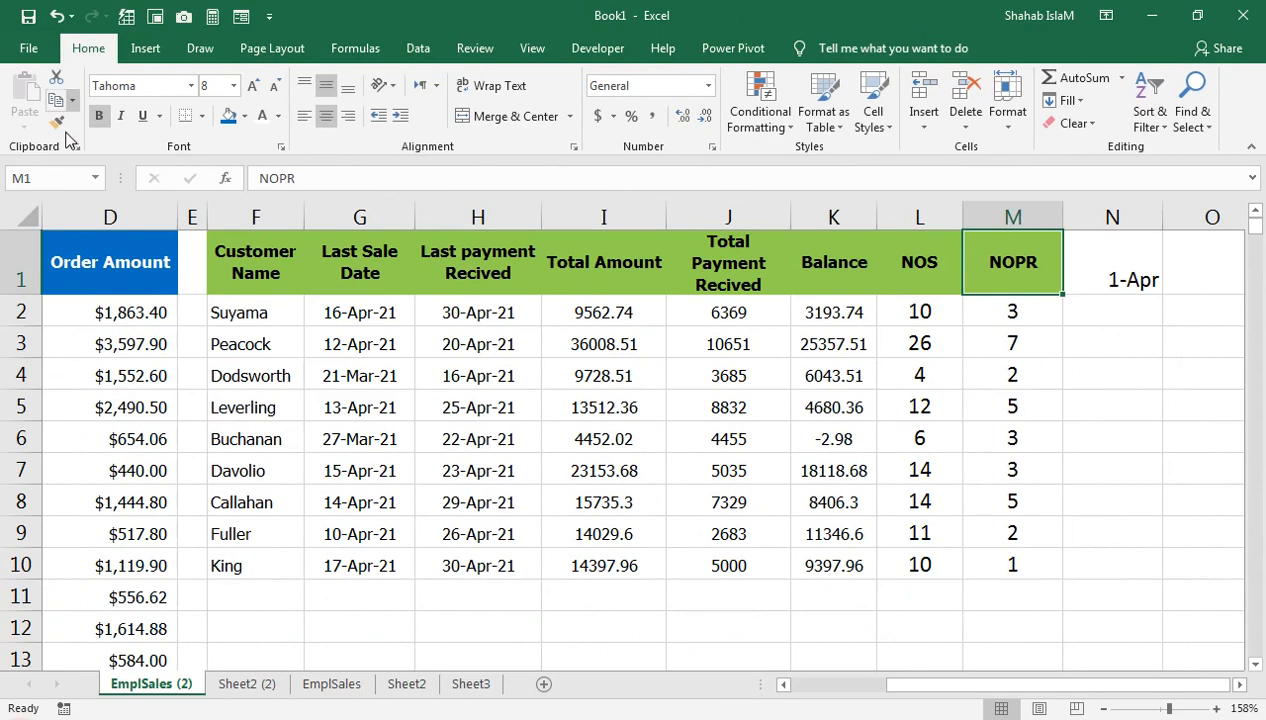
left_click(57, 122)
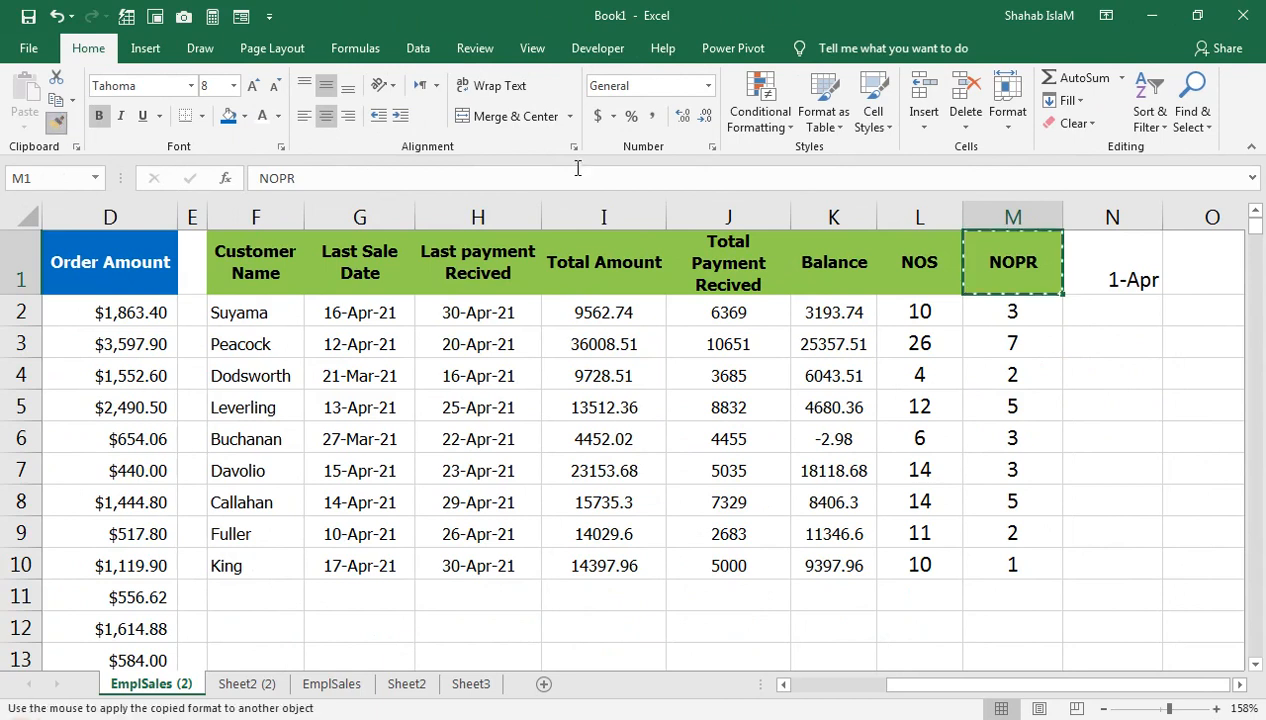
left_click(1093, 257)
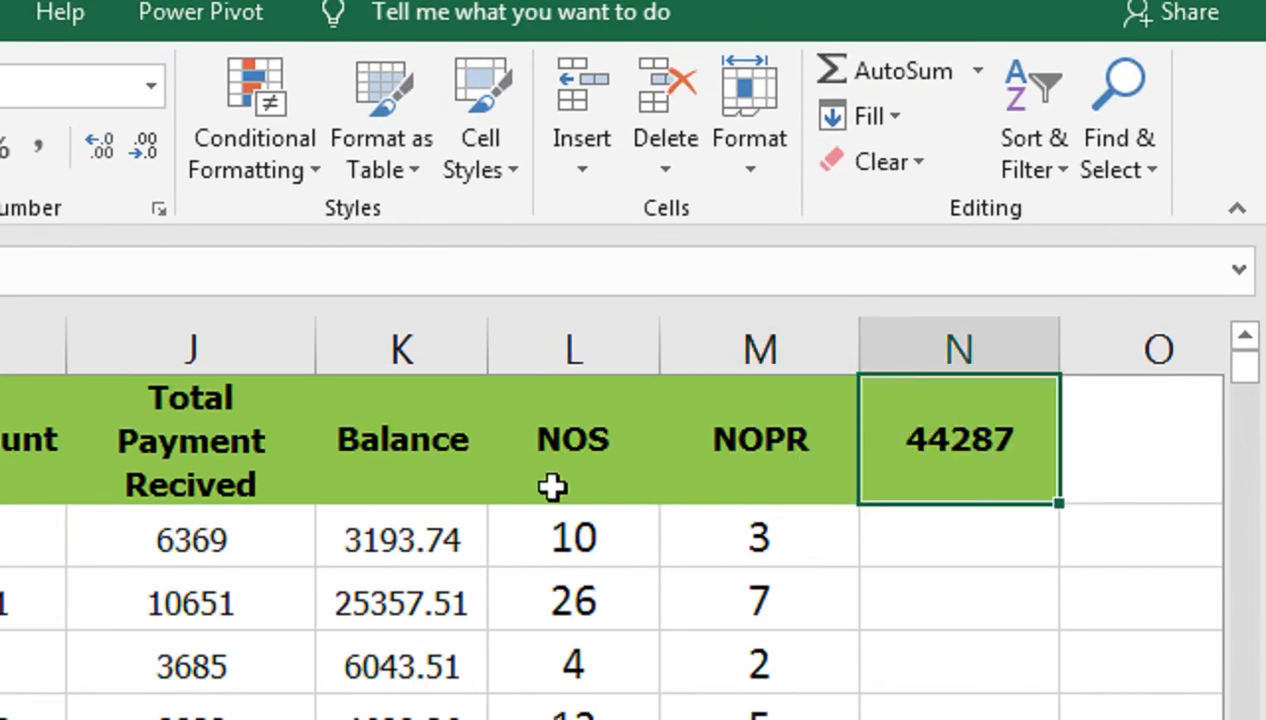
key("ctrl+shift+3")
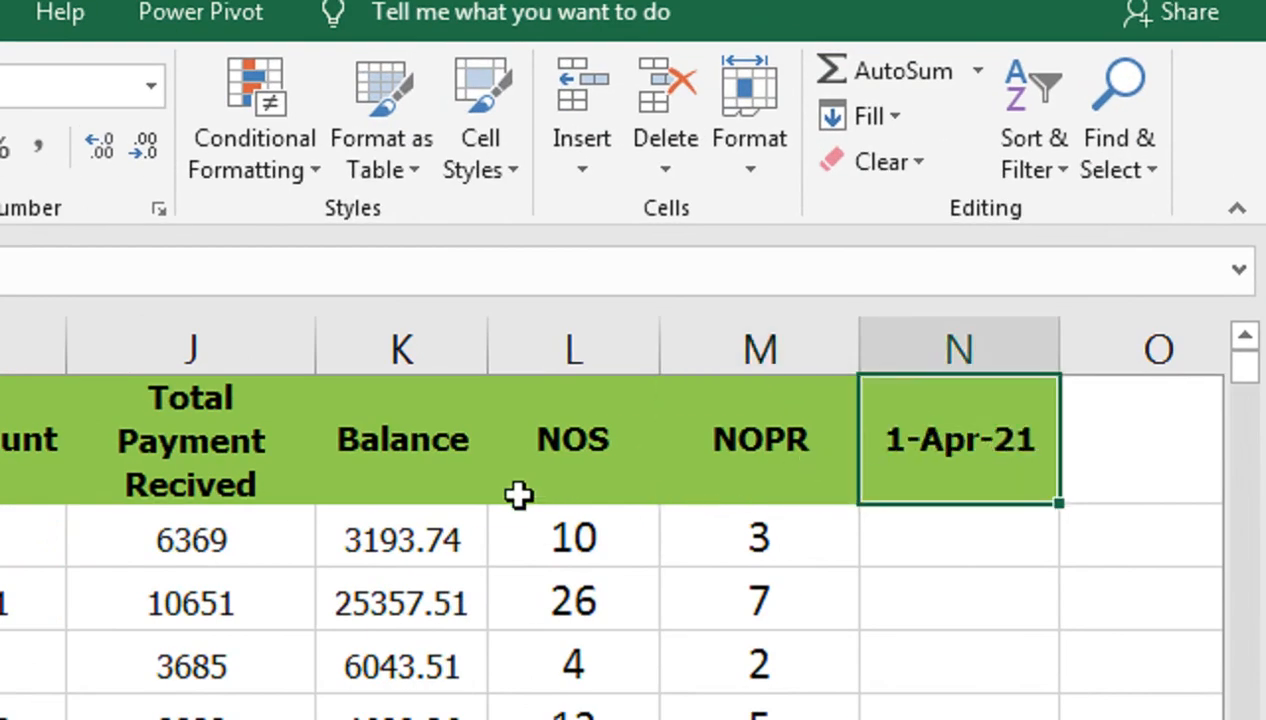
left_click(876, 525)
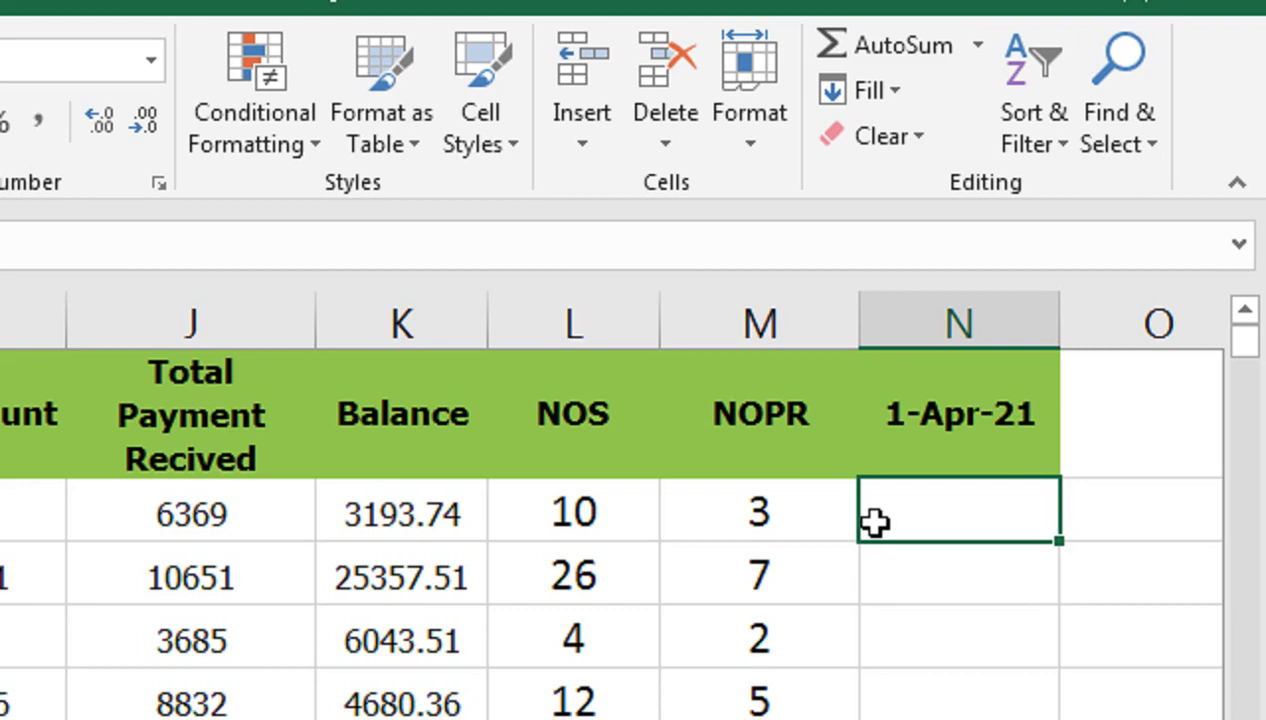
- Start a SUMIFS formula in N2 with the order amounts $D$2:$D$108 as the absolute sum range
type("=SUMI")
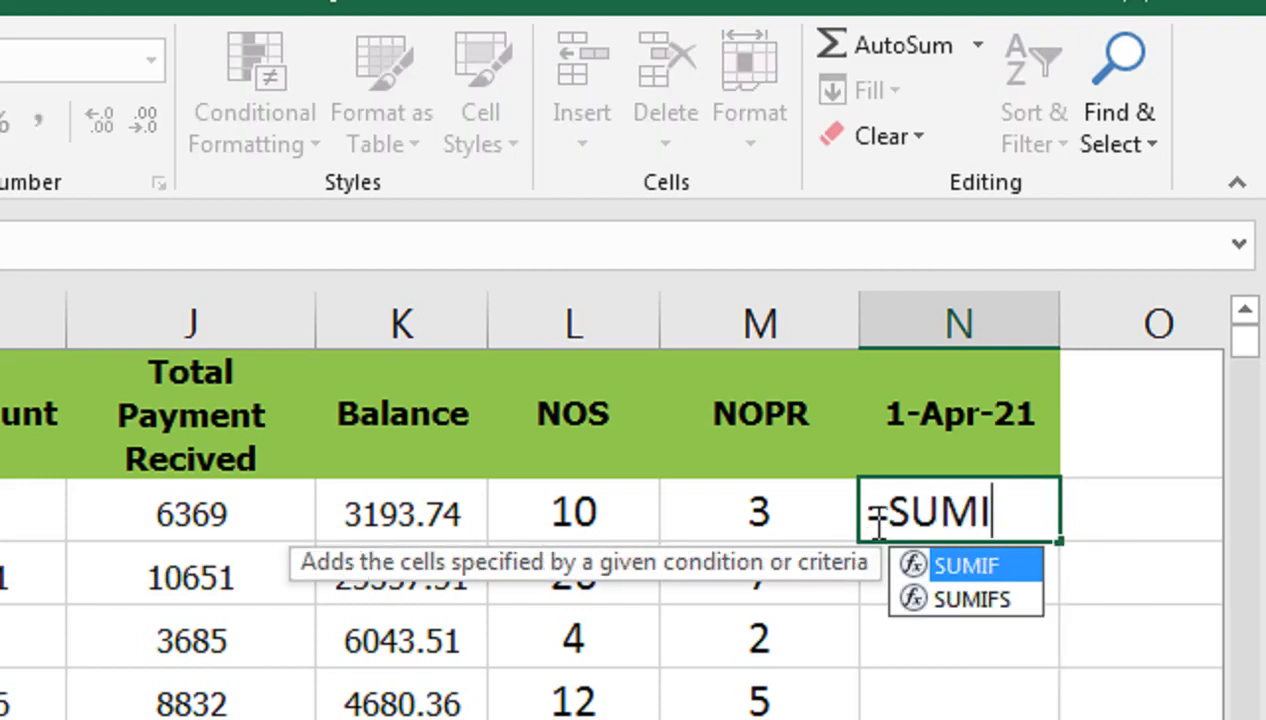
key("Down")
key("Tab")
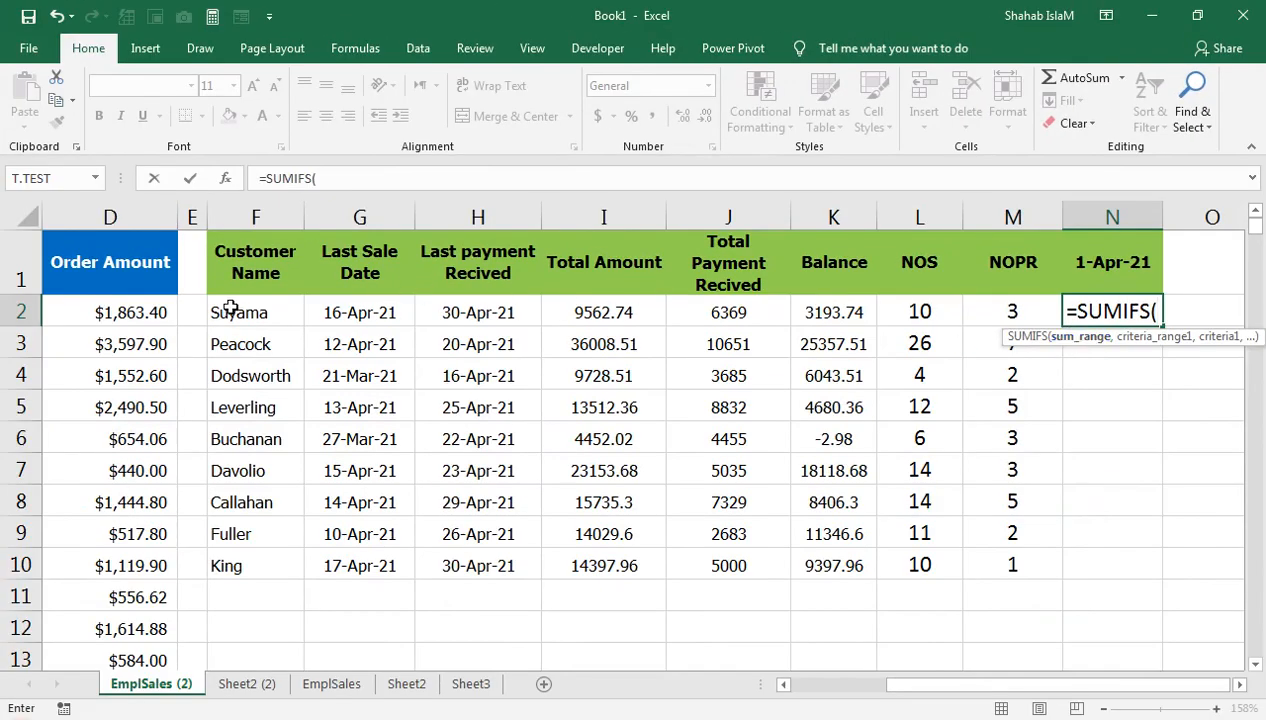
left_click(157, 309)
key("ctrl+shift+Down")
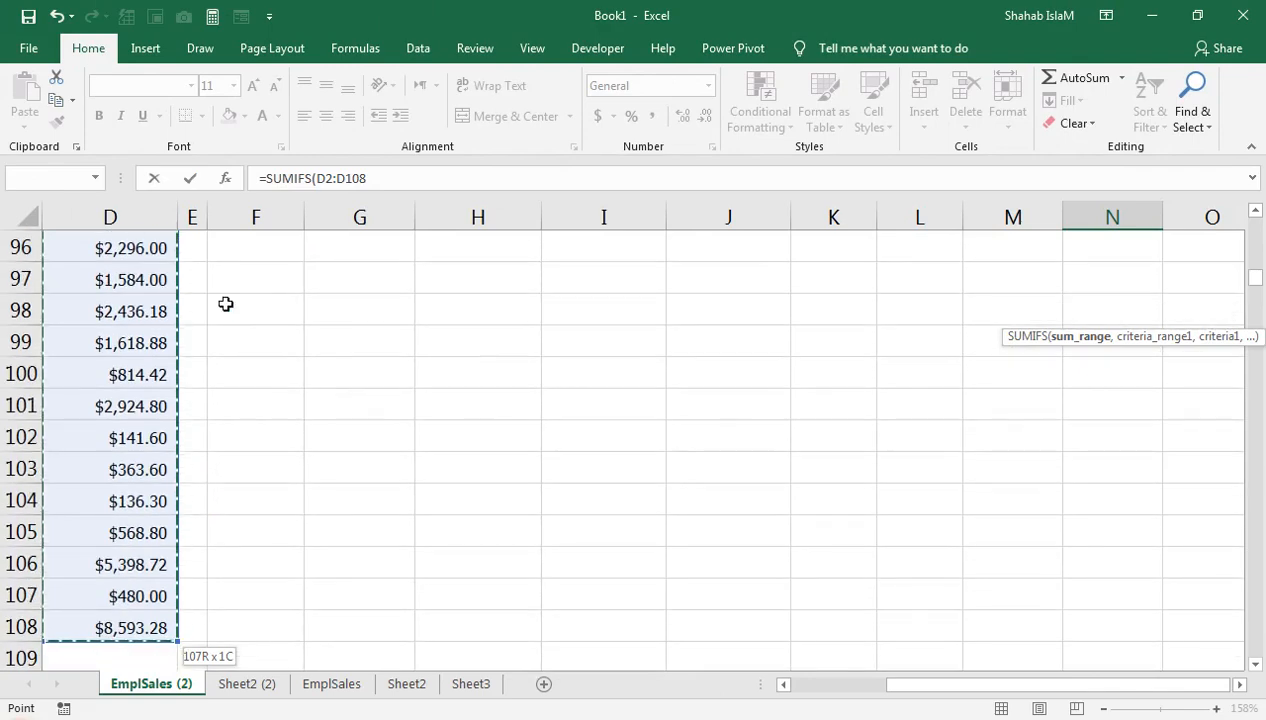
key("F4")
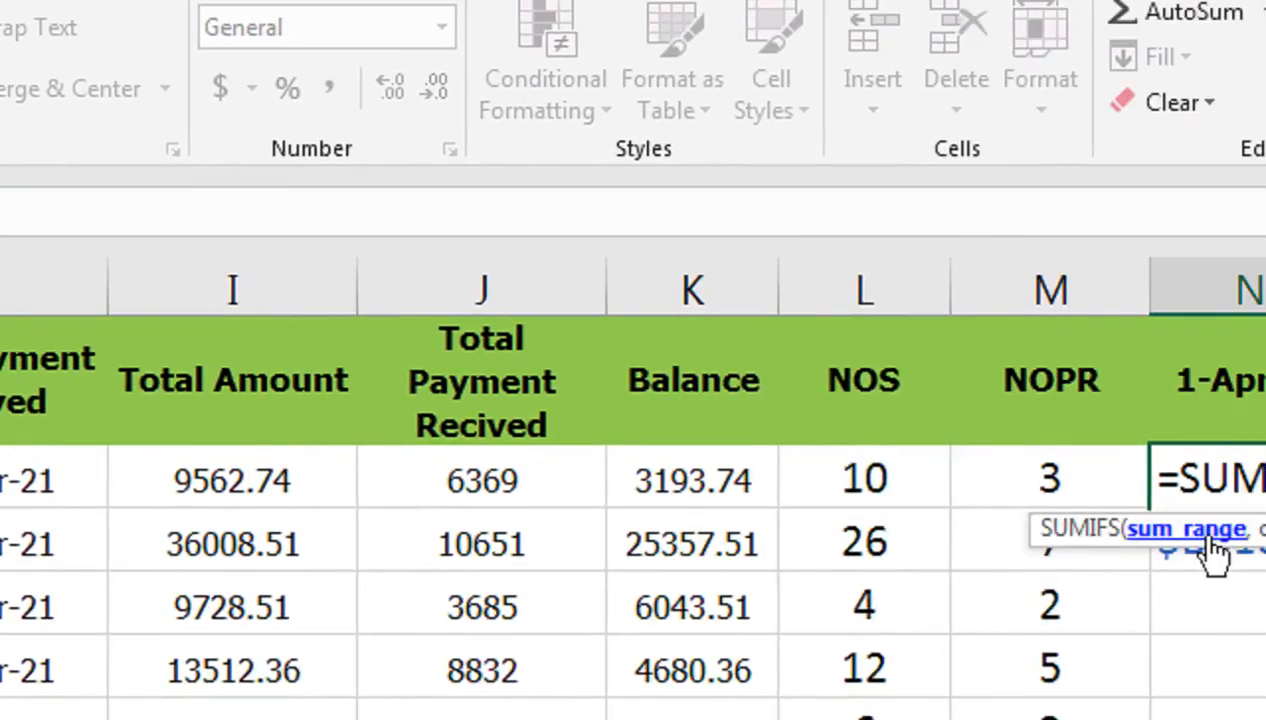
type(",")
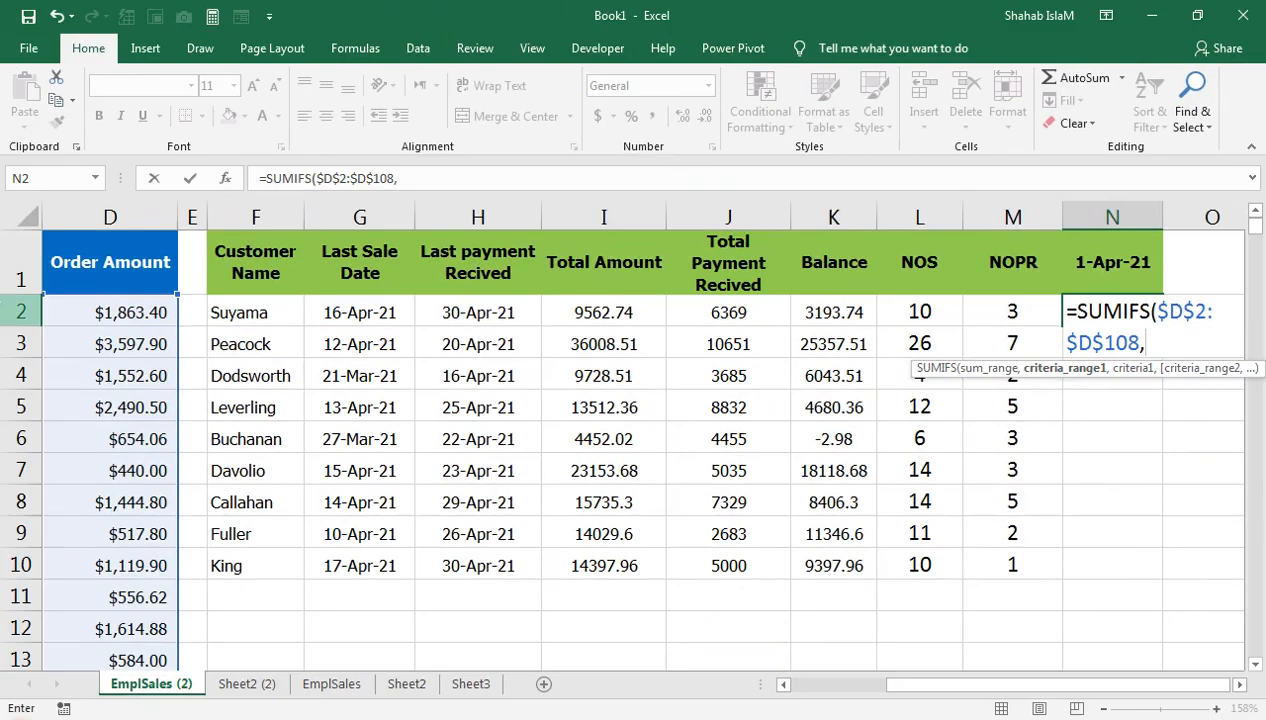
- Add the customer names $A$2:$A$108 as the first criteria range of the N2 formula, with absolute references
left_click_drag(147, 333, 40, 348)
left_click(60, 317)
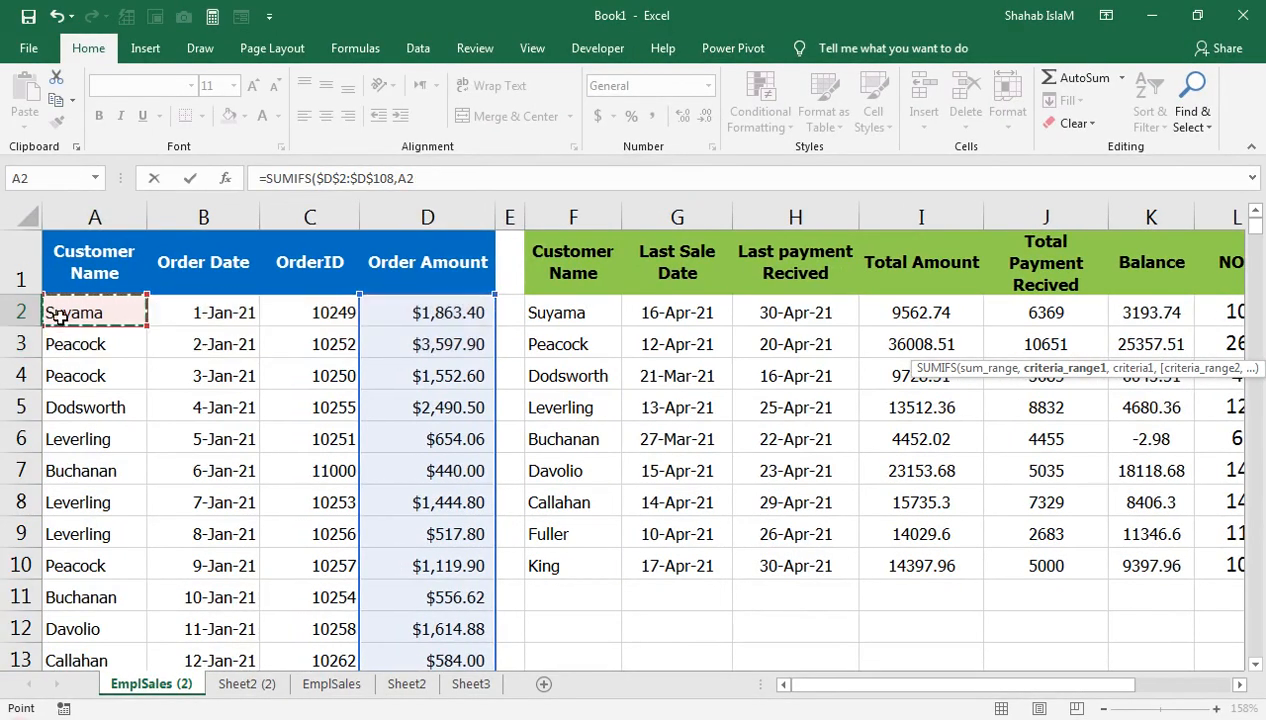
key("ctrl+shift+Down")
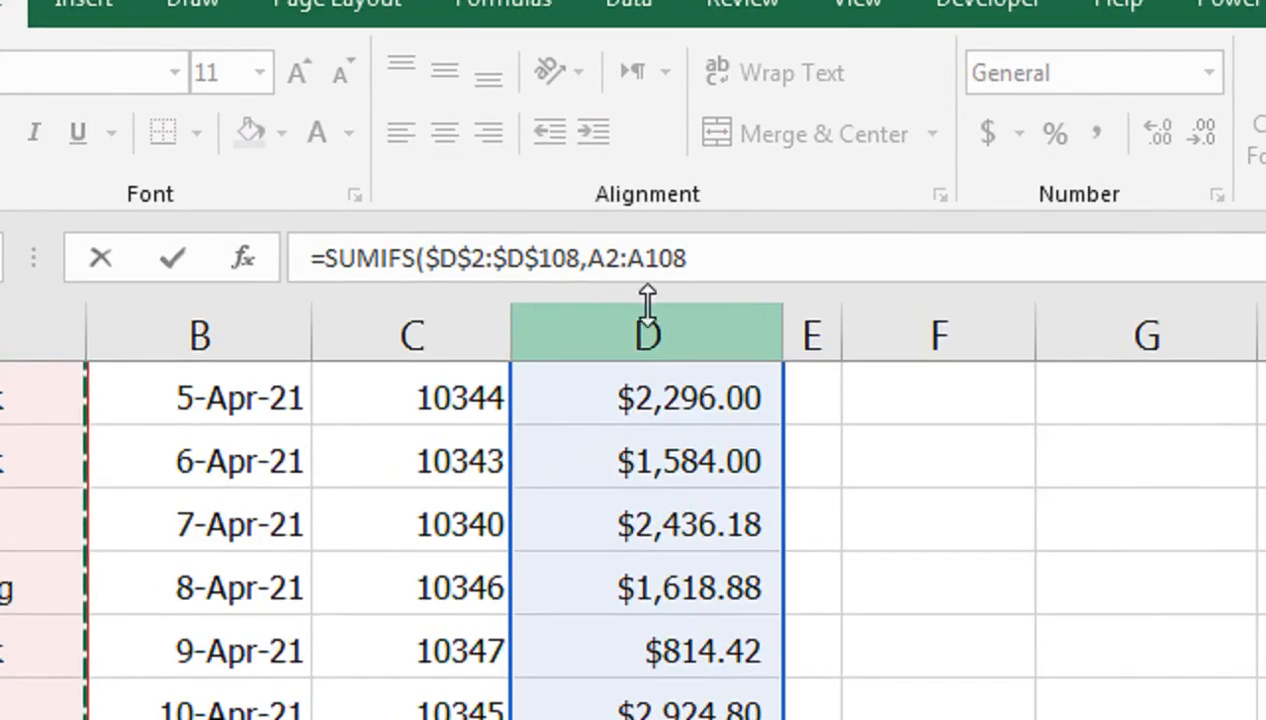
key("F4")
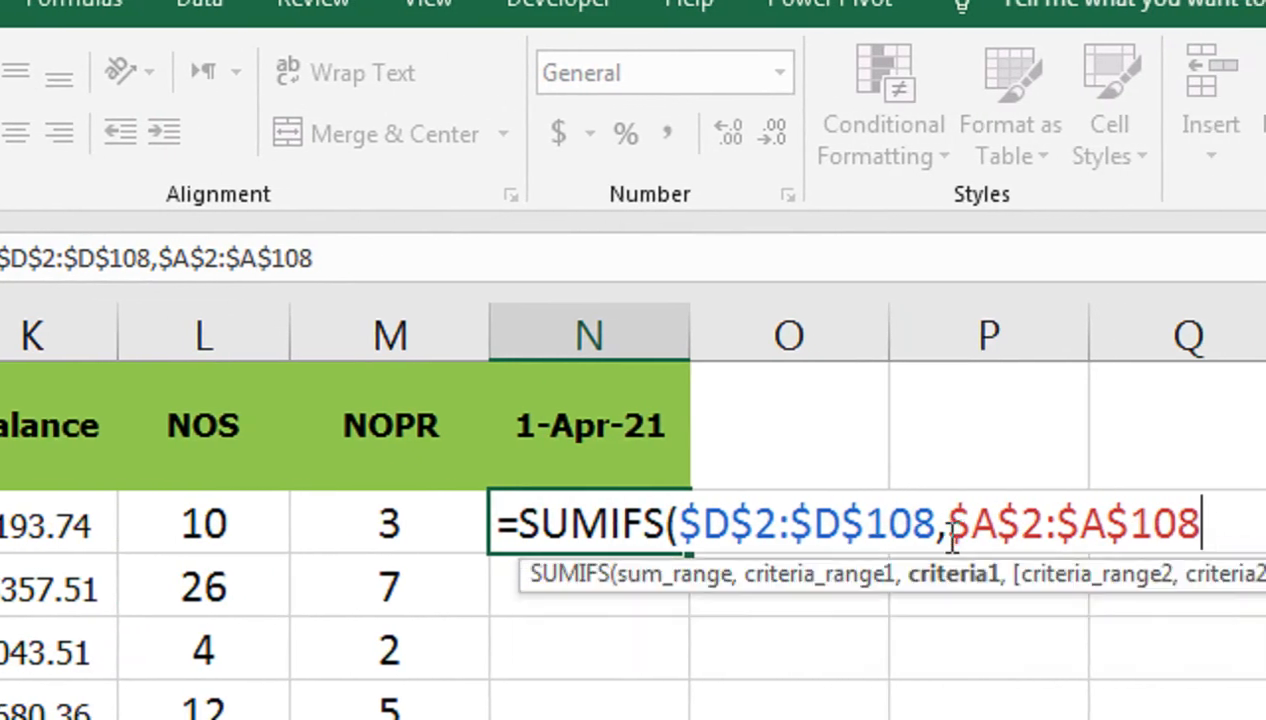
type(",")
- Use the customer name in cell F2 as the first criterion of the N2 SUMIFS formula
left_click(83, 472)
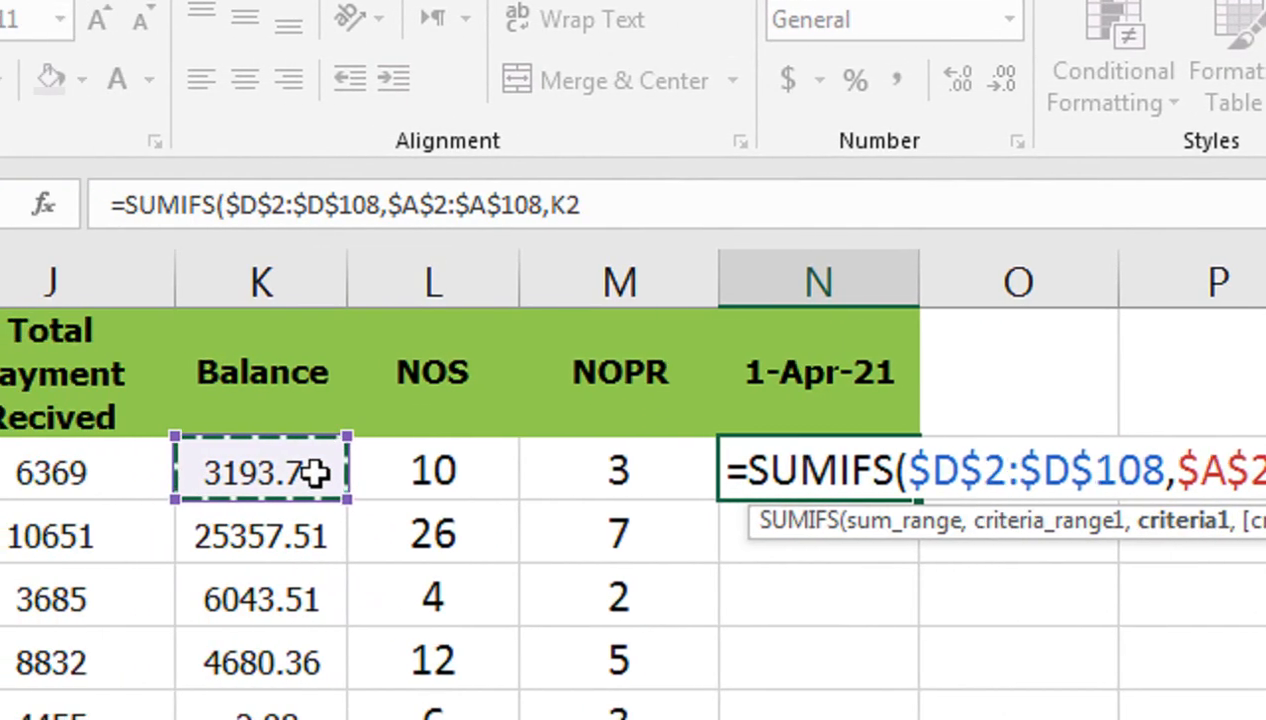
key("Left")
key("Left")
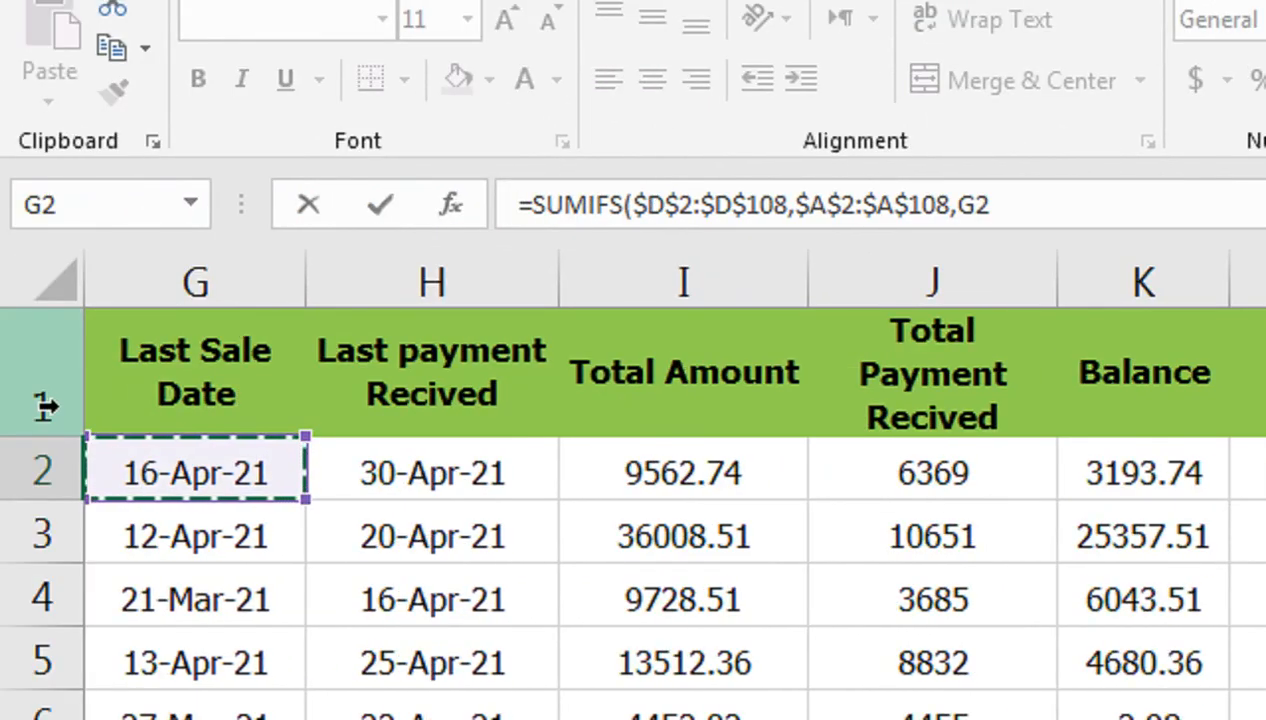
key("Left")
key("Right")
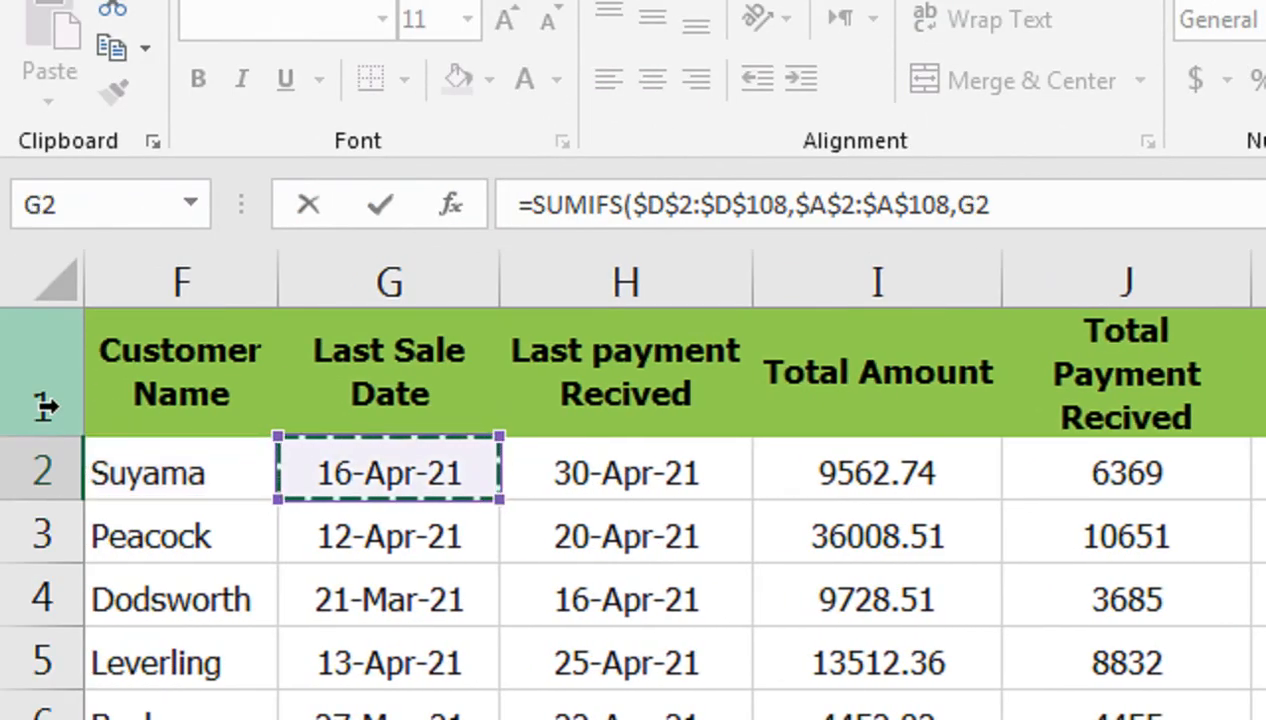
left_click(243, 434)
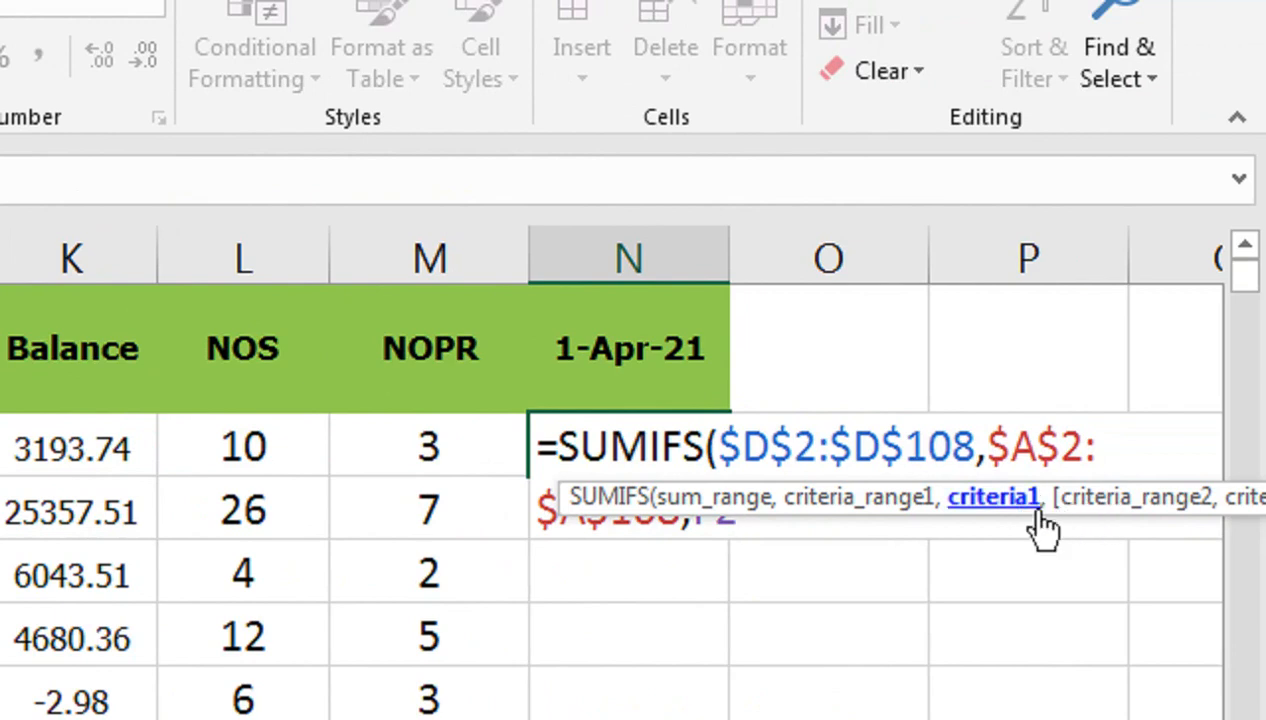
type(",")
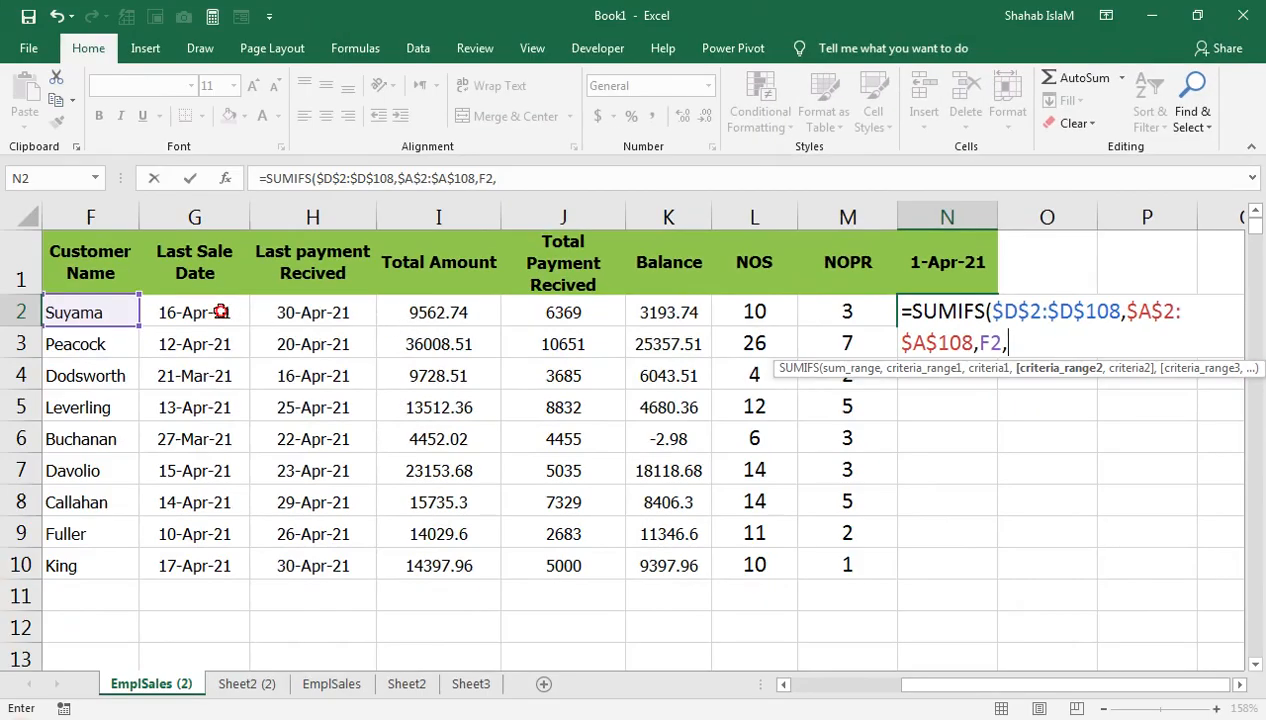
left_click_drag(219, 312, 100, 312)
key("Return")
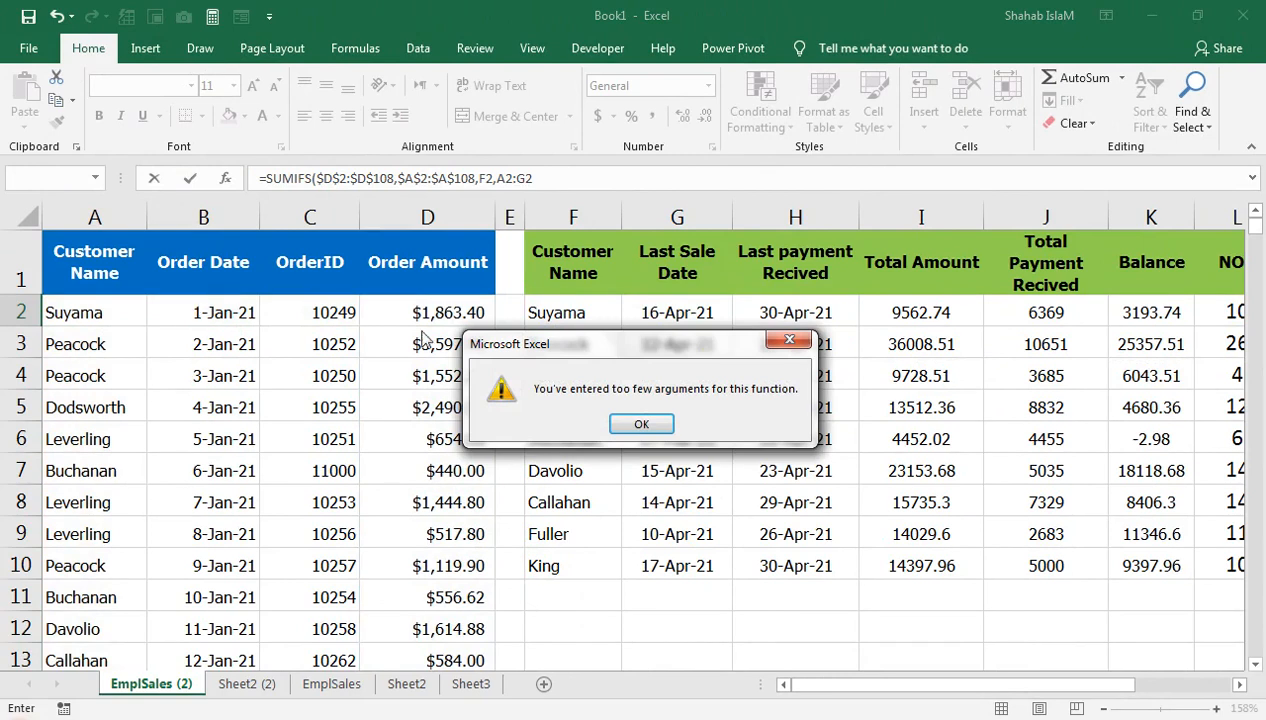
left_click(642, 423)
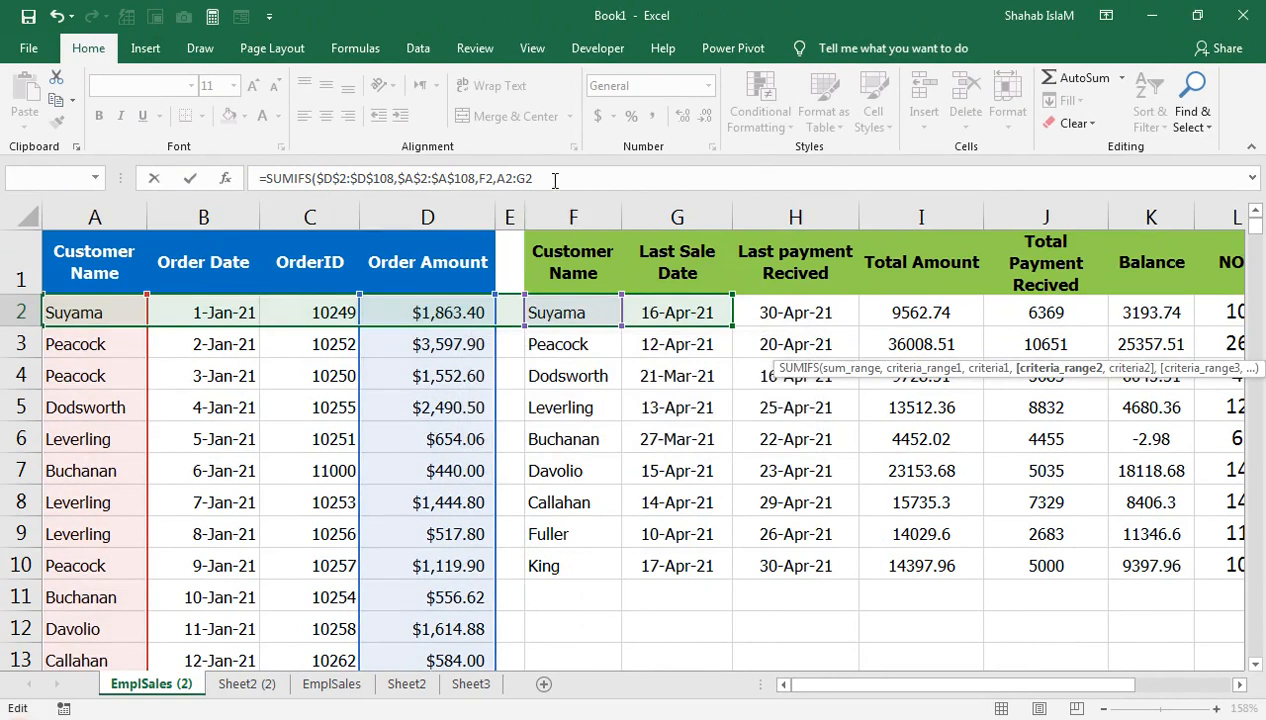
- Set the second criteria range of the N2 formula to the order dates $B$2:$B$108, with absolute references
left_click(201, 312)
left_click_drag(548, 174, 505, 179)
left_click(156, 316)
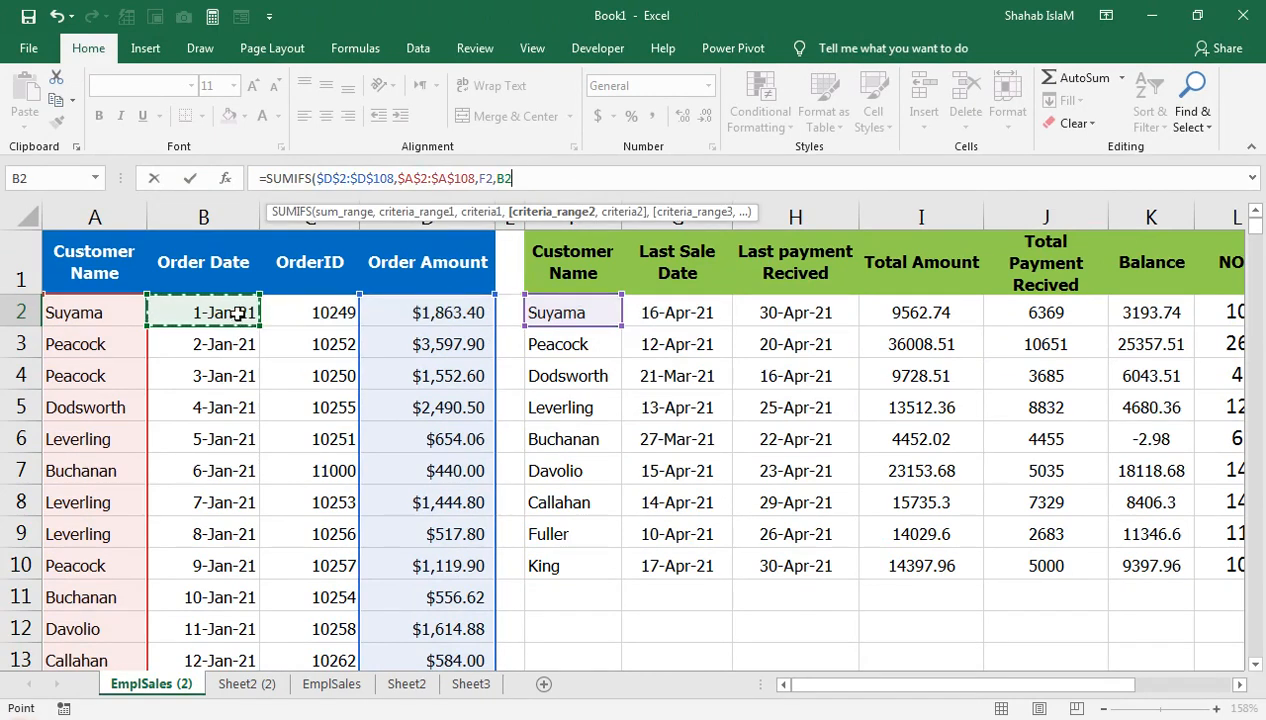
key("ctrl+shift+Down")
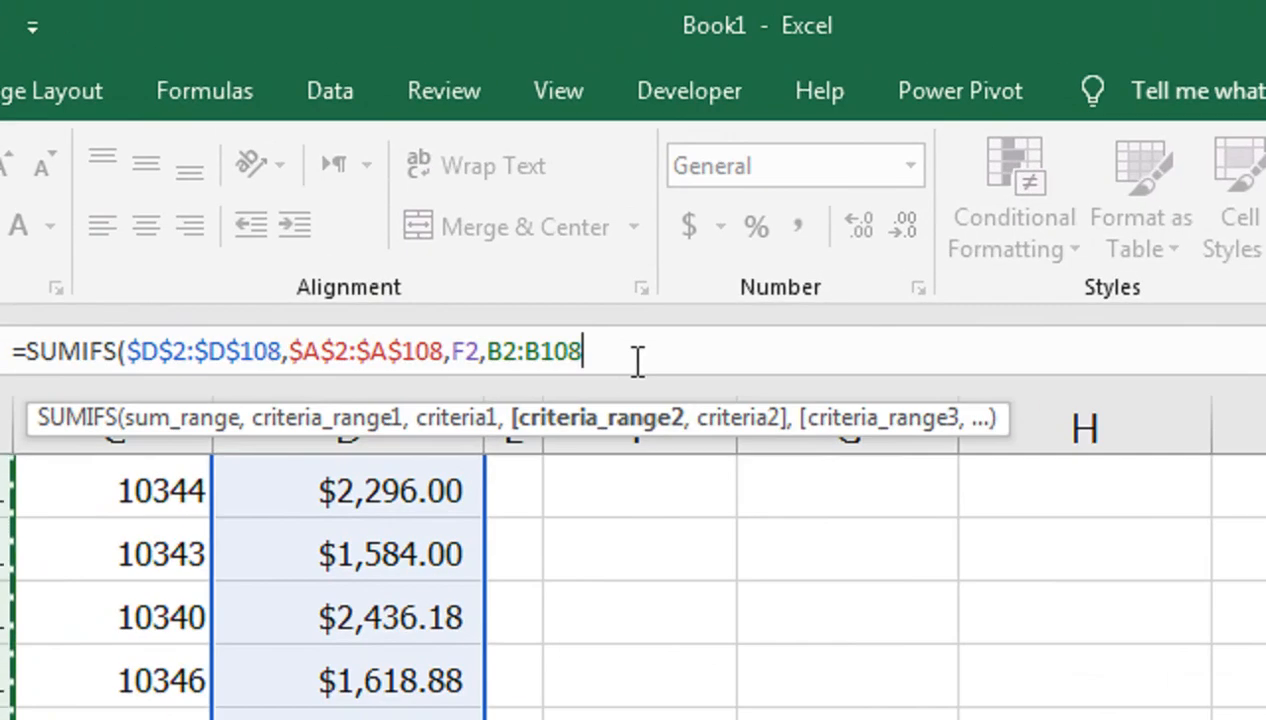
key("F4")
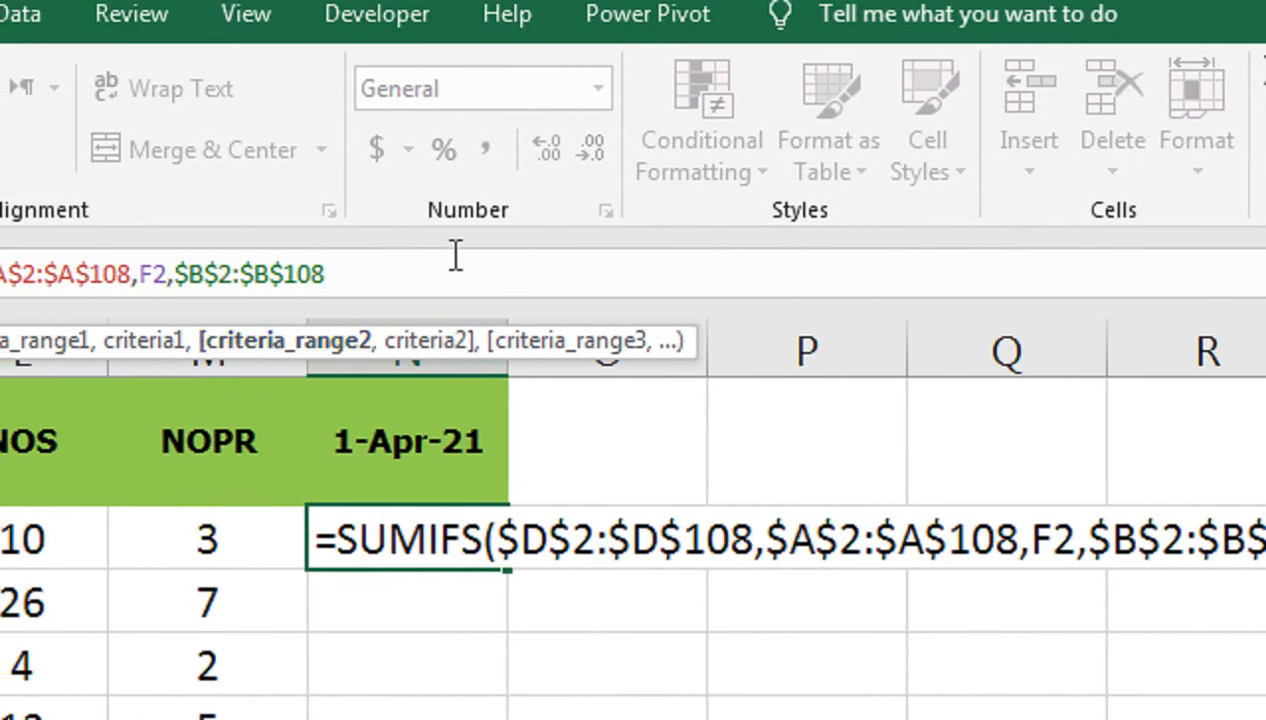
- Add ">="&$N$1 as the second criterion and complete the SUMIFS formula in N2
type(",\">=")
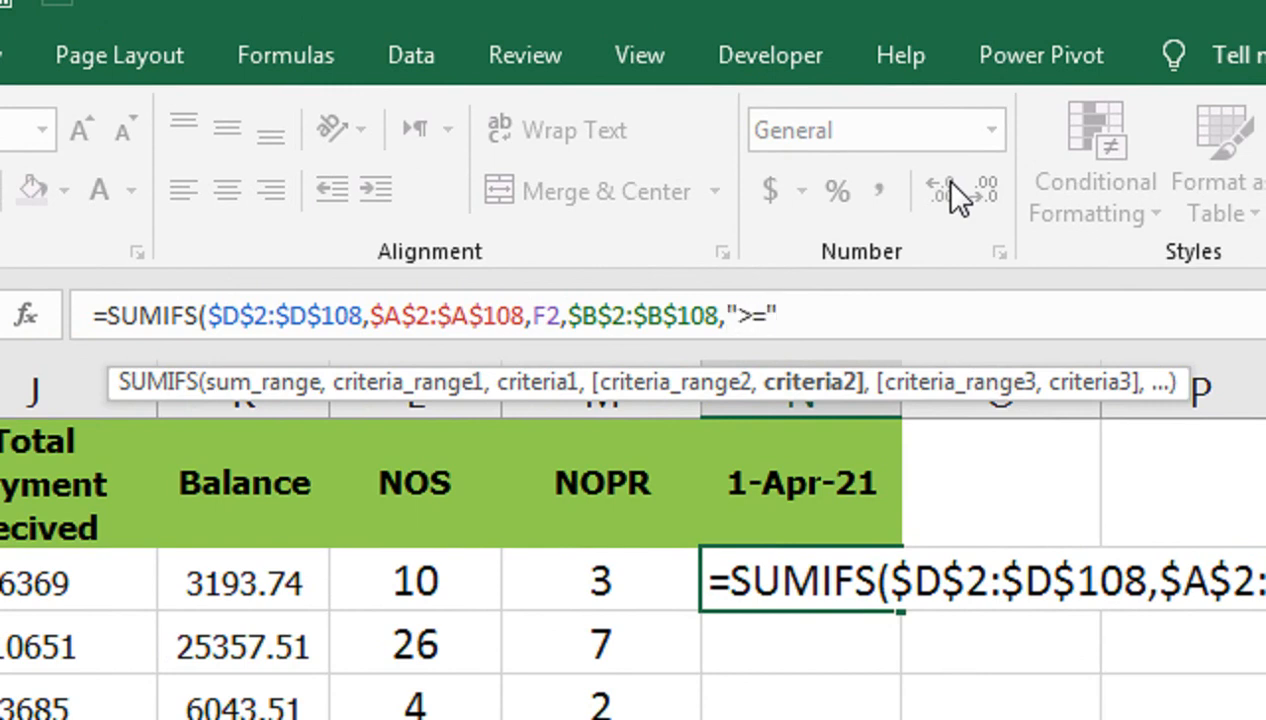
type("&")
left_click(833, 460)
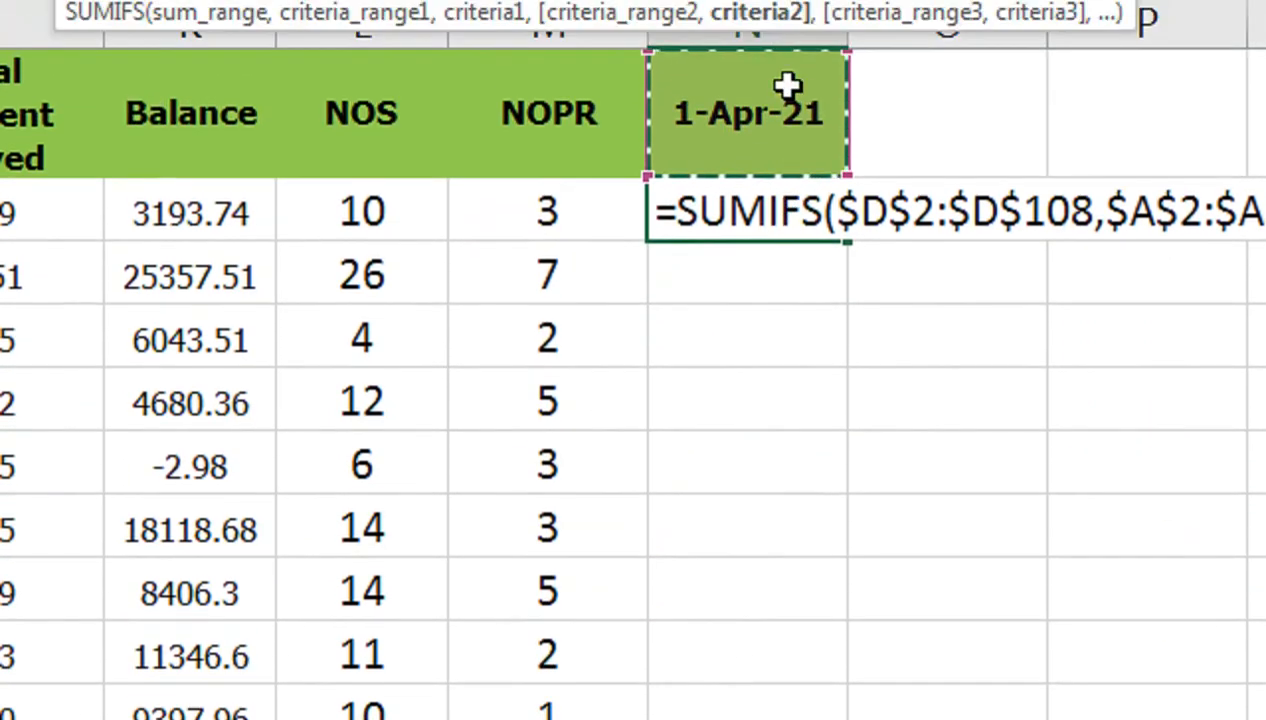
key("F4")
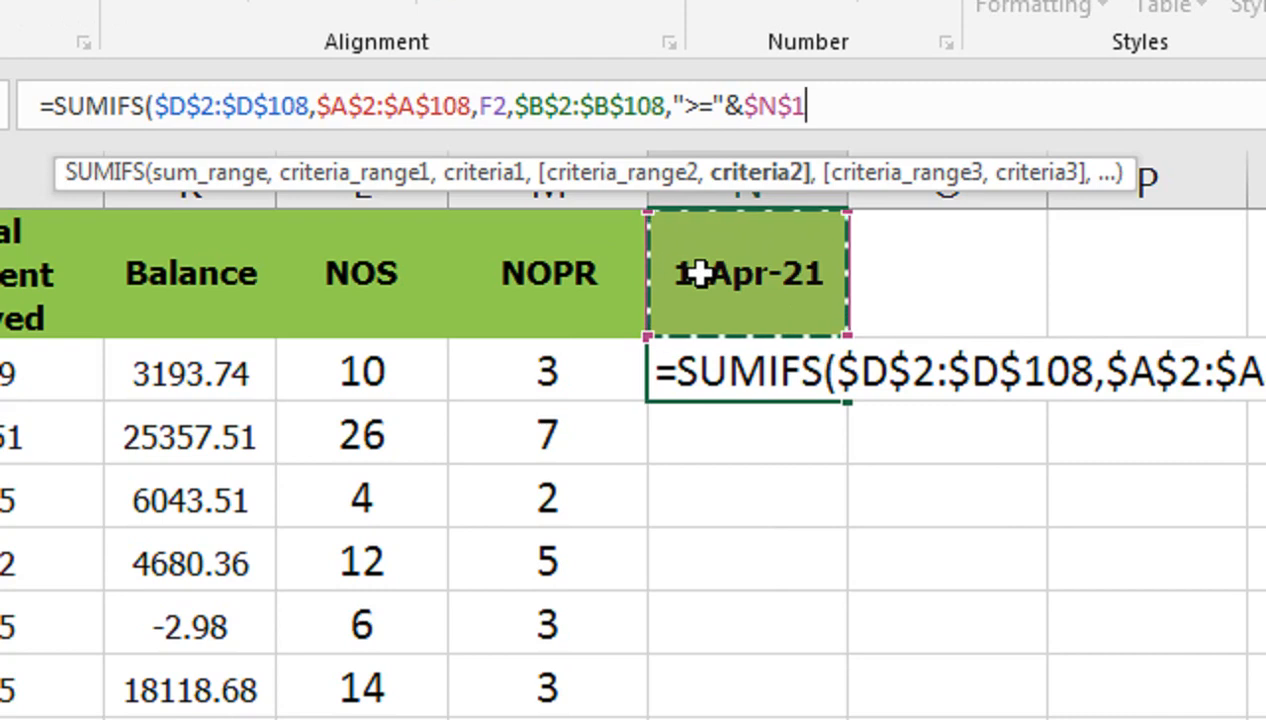
type(")")
key("Return")
left_click(729, 373)
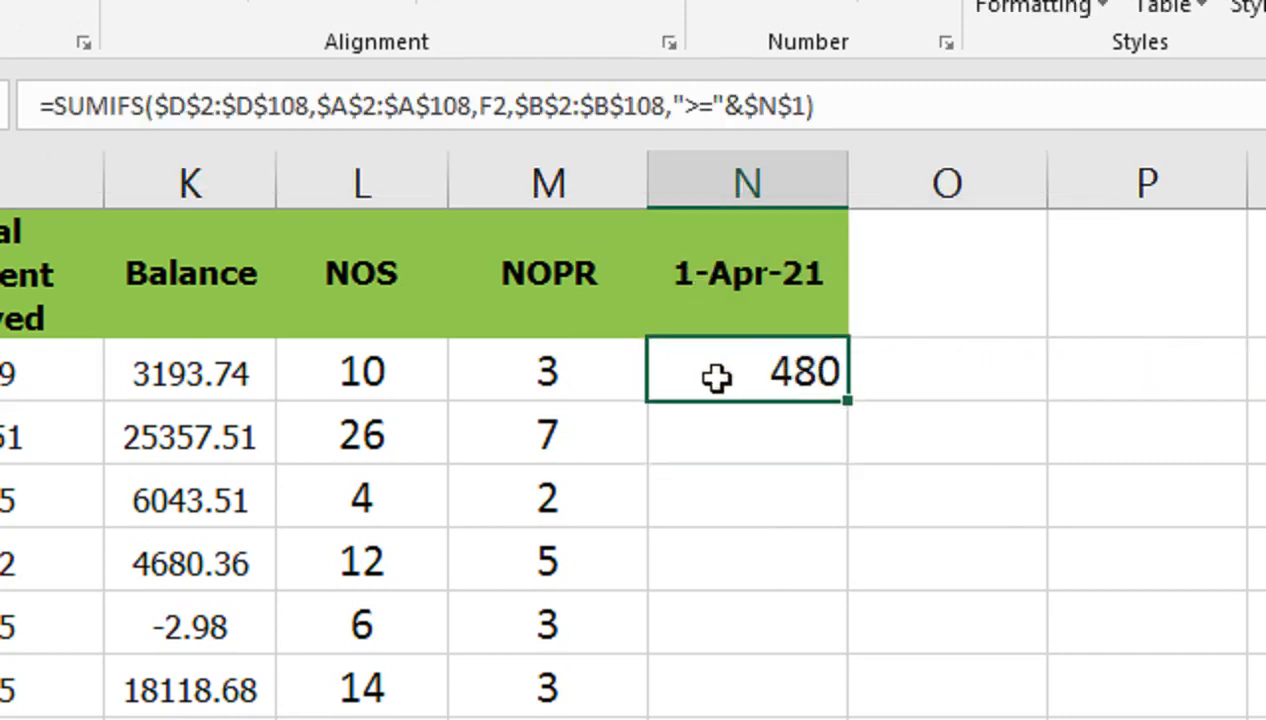
- Fill the N2 SUMIFS formula down through N10
left_click(97, 461)
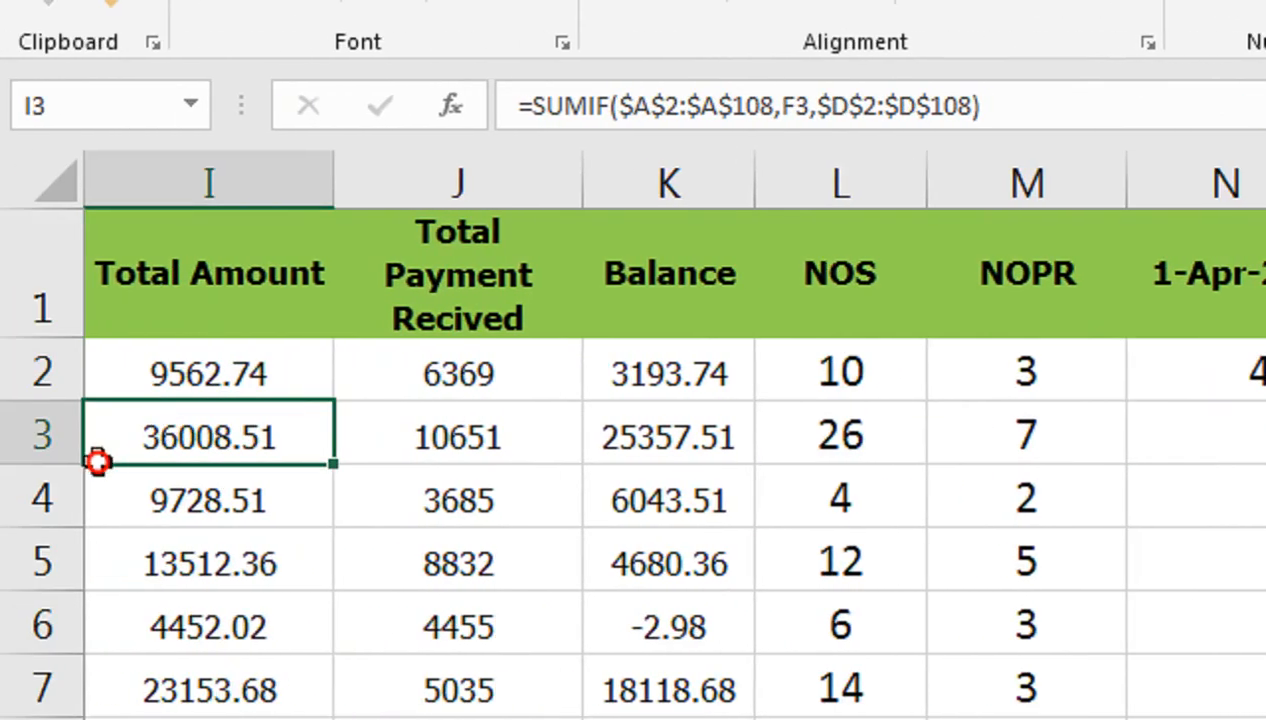
left_click_drag(97, 461, 150, 495)
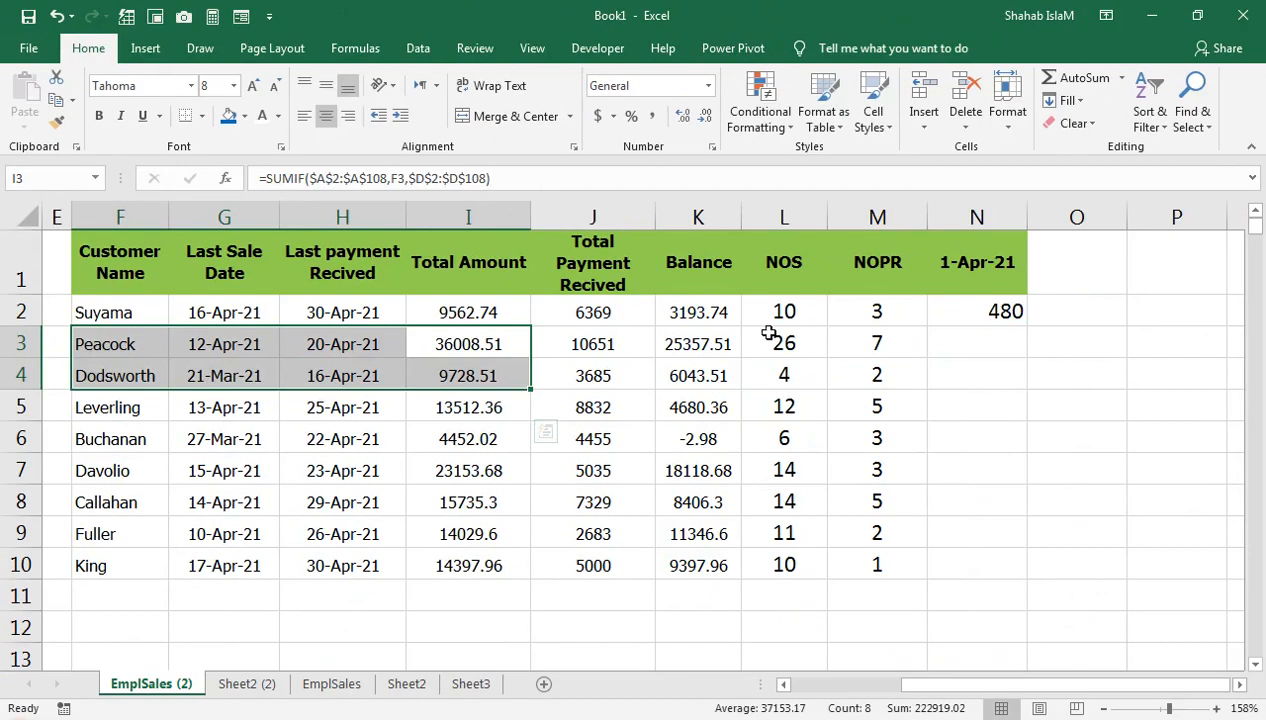
left_click(980, 280)
left_click(1019, 320)
left_click_drag(1026, 327, 976, 590)
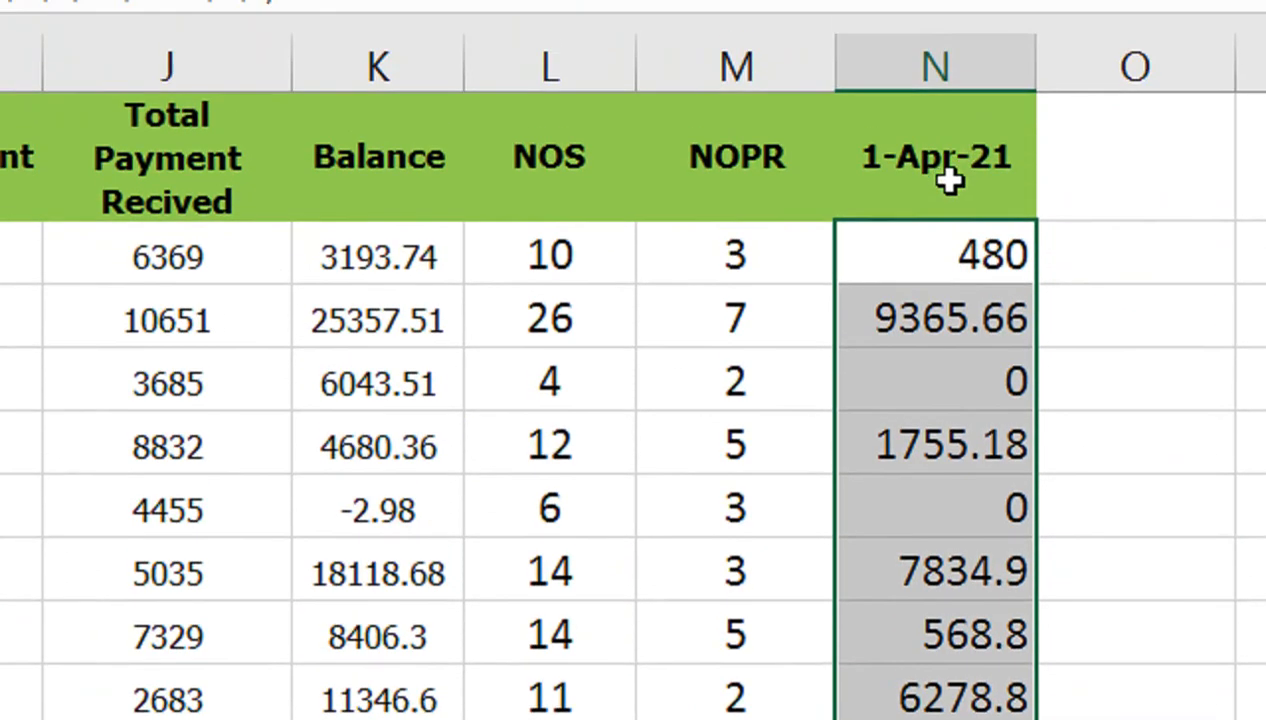
- Change the date in header cell N1 to 1-MAR to test the column's formulas
left_click(940, 5)
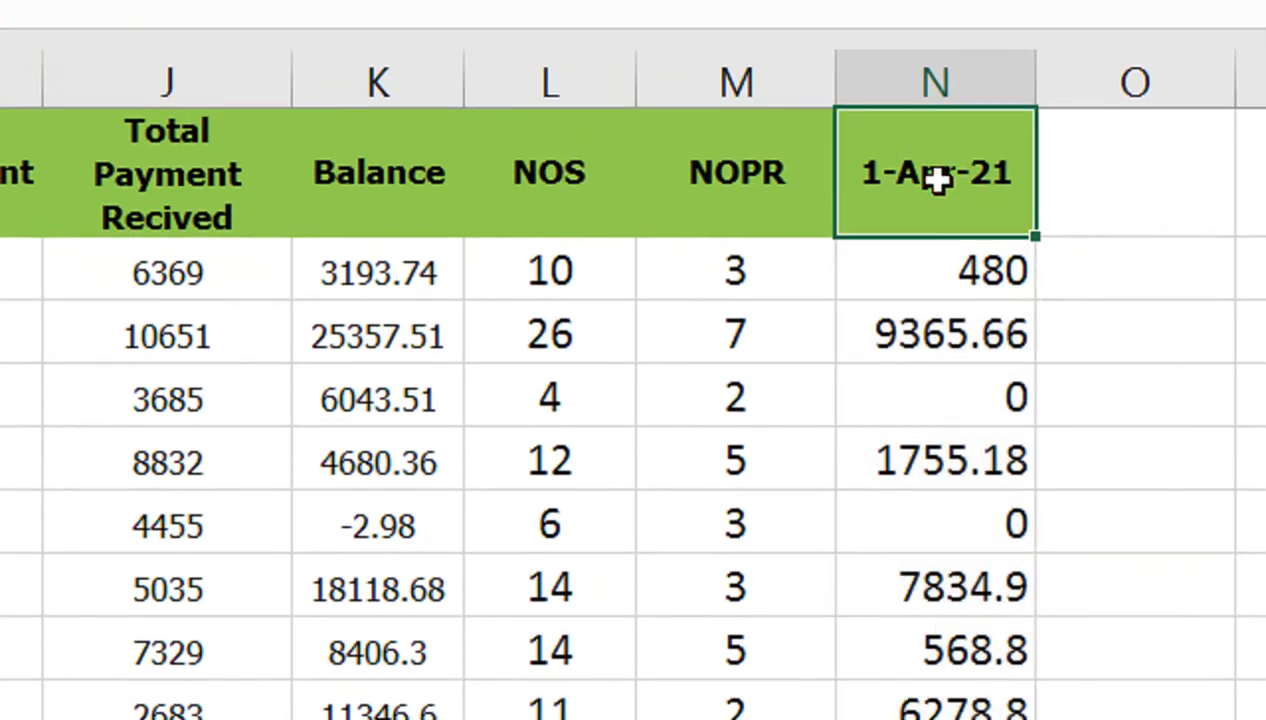
type("1-MAR")
key("Return")
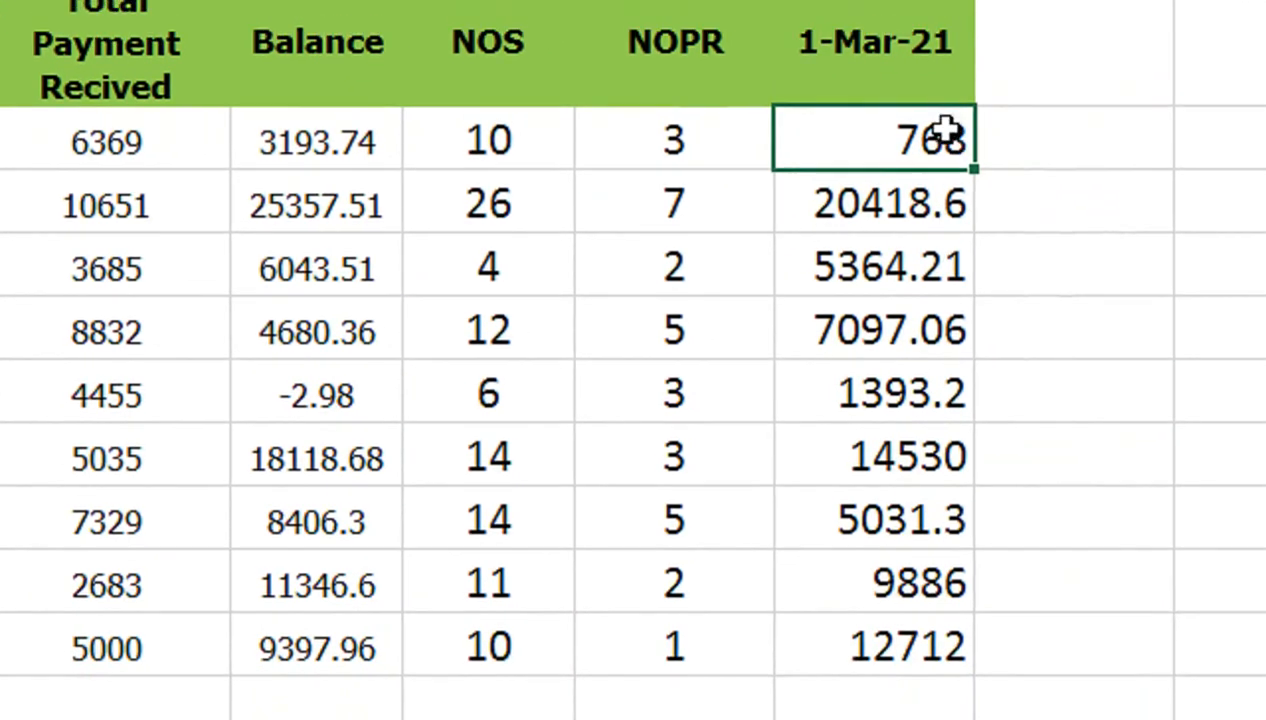
- Change the date in header cell N1 to 1-FEB to test an earlier start date
left_click(950, 195)
type("1")
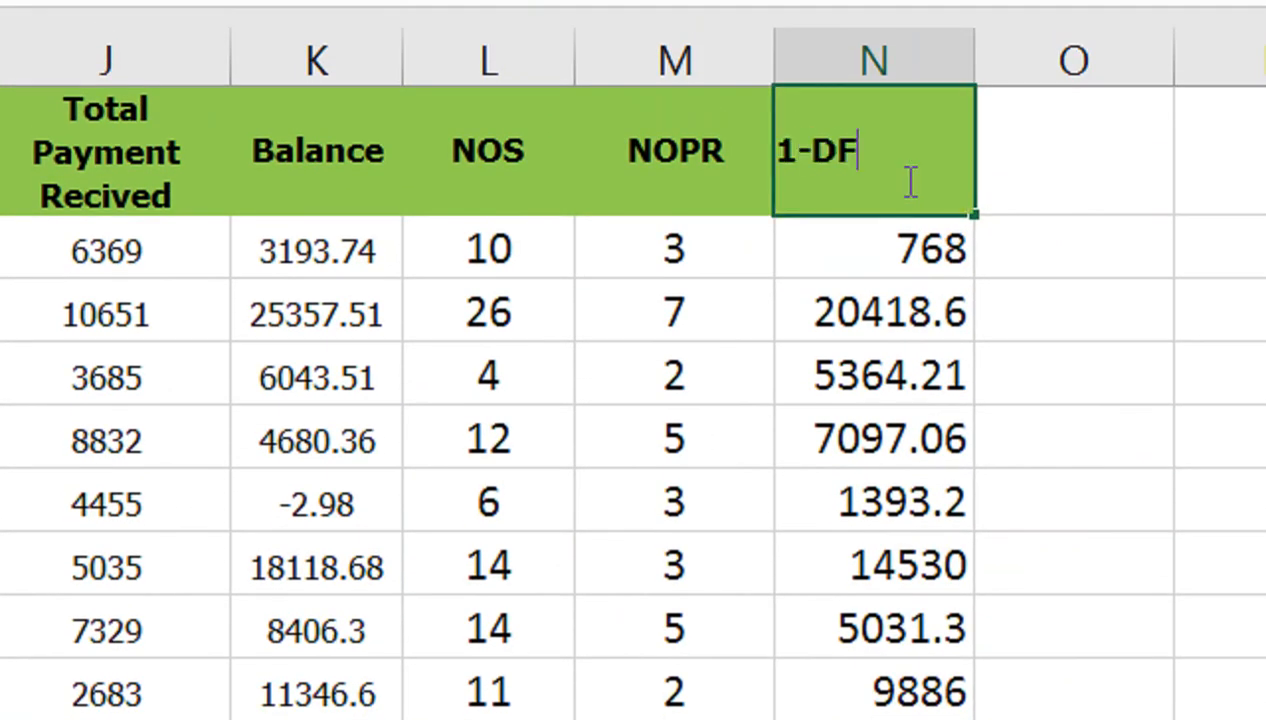
type("-FEB")
key("Return")
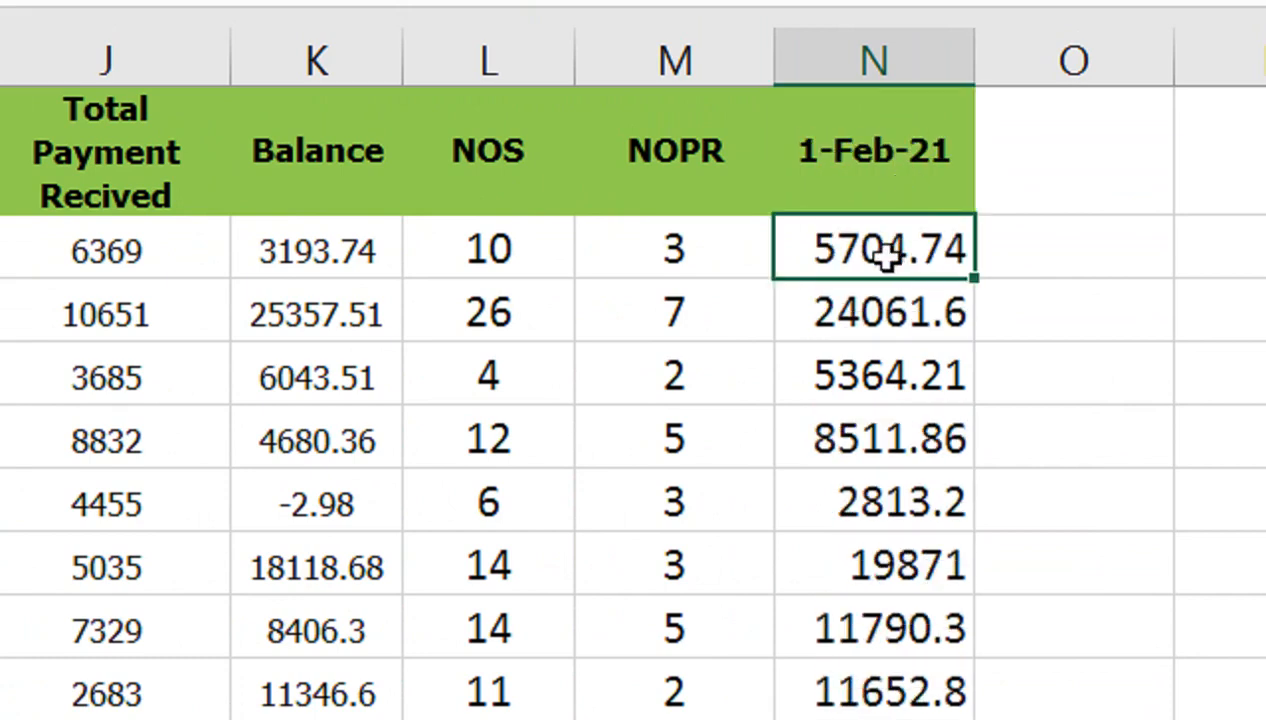
- Set the date in header cell N1 to 1-Apr-21
left_click(873, 156)
type("1-")
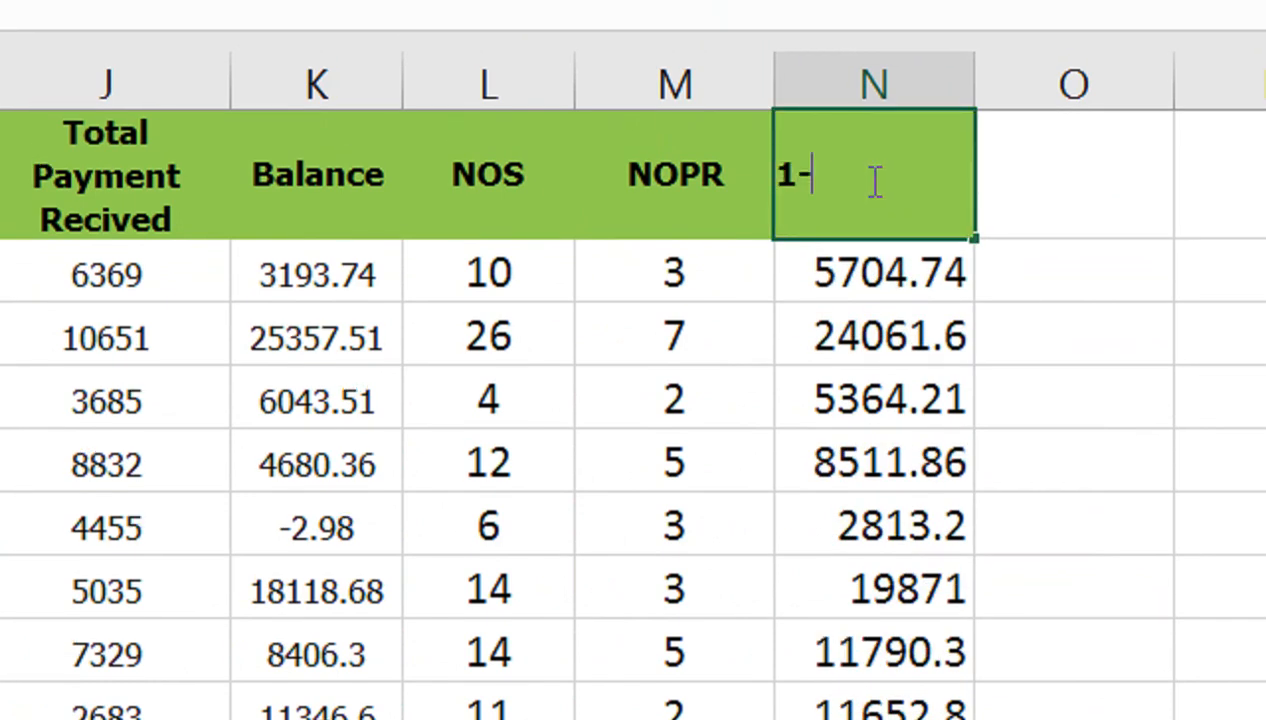
type("APR")
type("21")
key("Return")
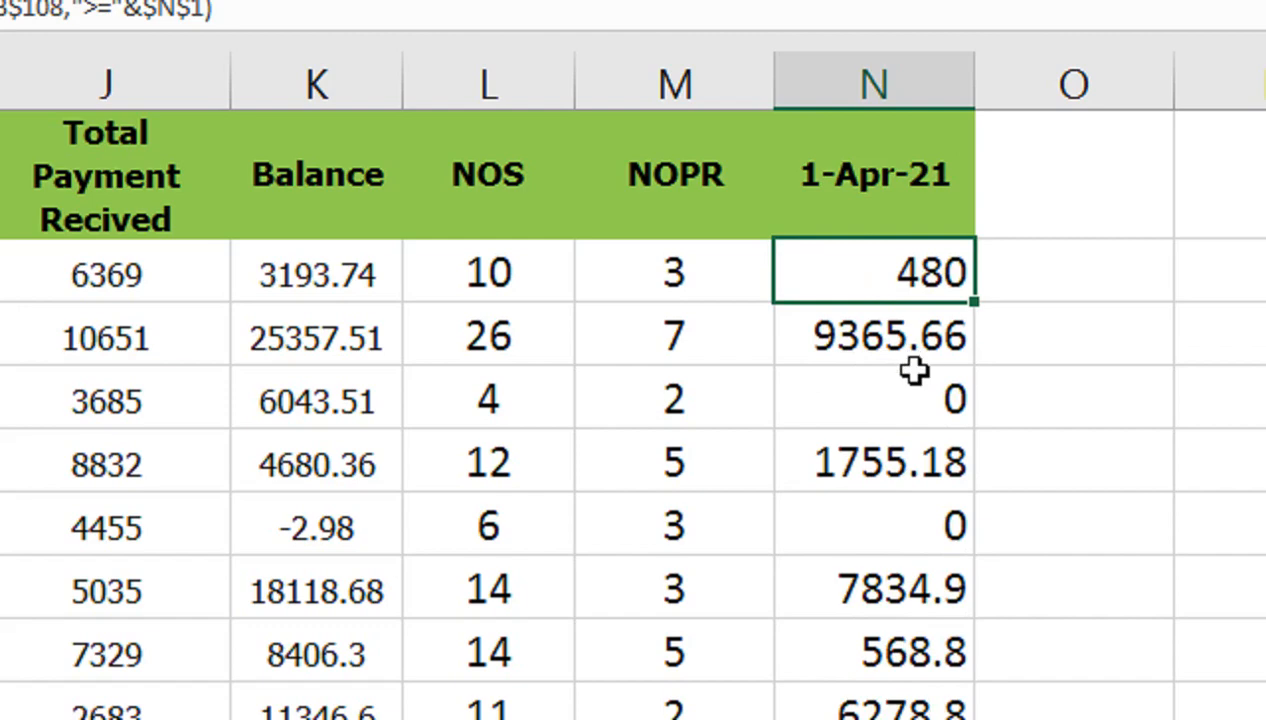